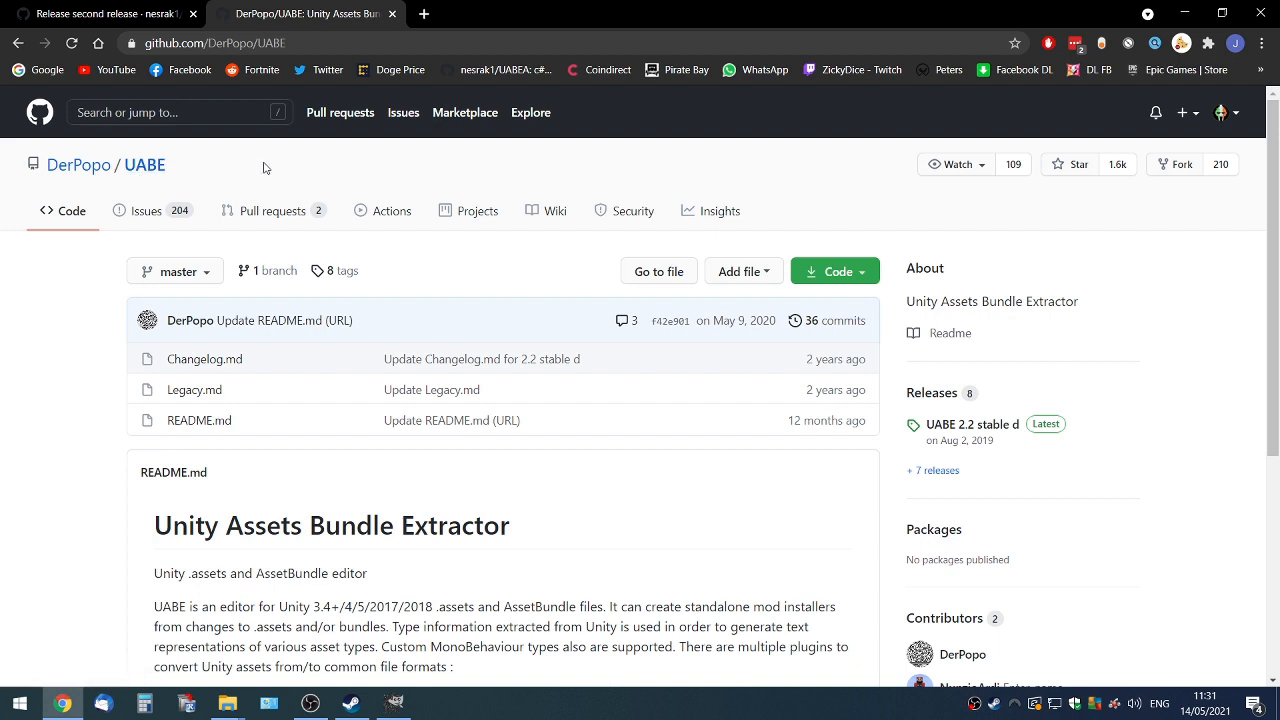
- Download the latest Windows build, uabea-windows.zip, from the second release page of the nesrak1/UABEA repository and show the downloads list
{"action": "left_click", "coordinate": [114, 11]}
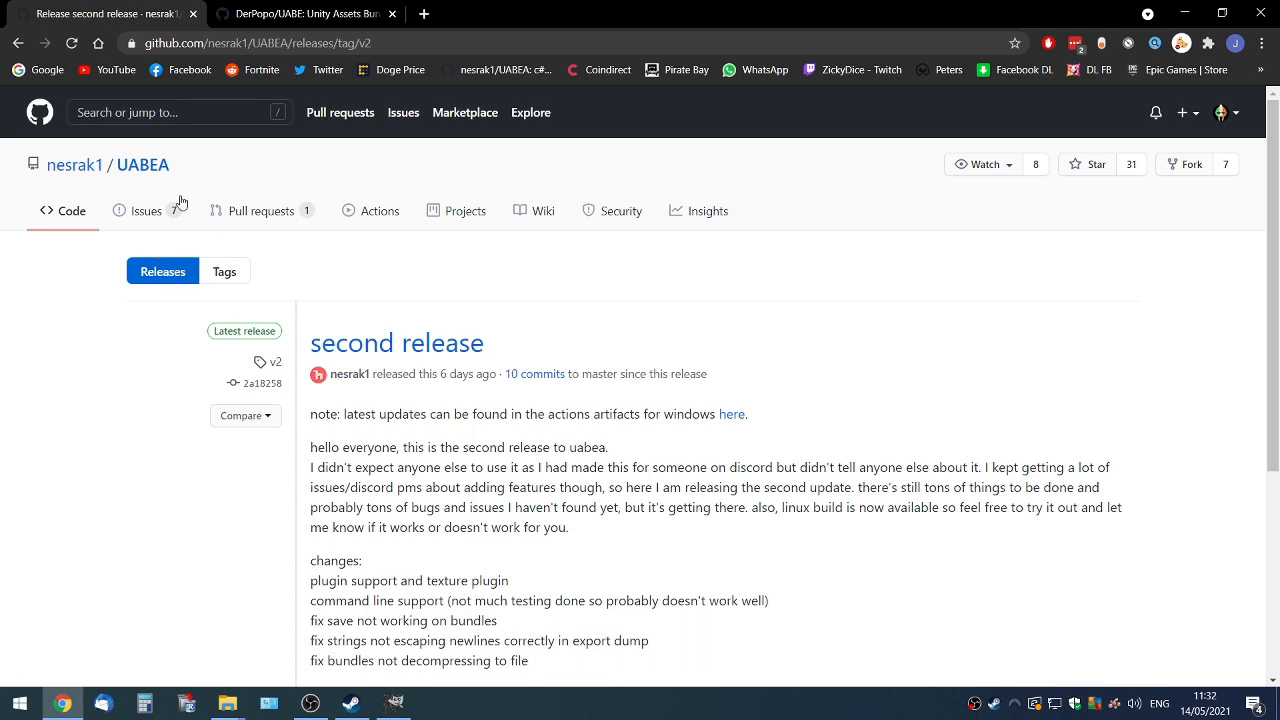
{"action": "left_click", "coordinate": [153, 170]}
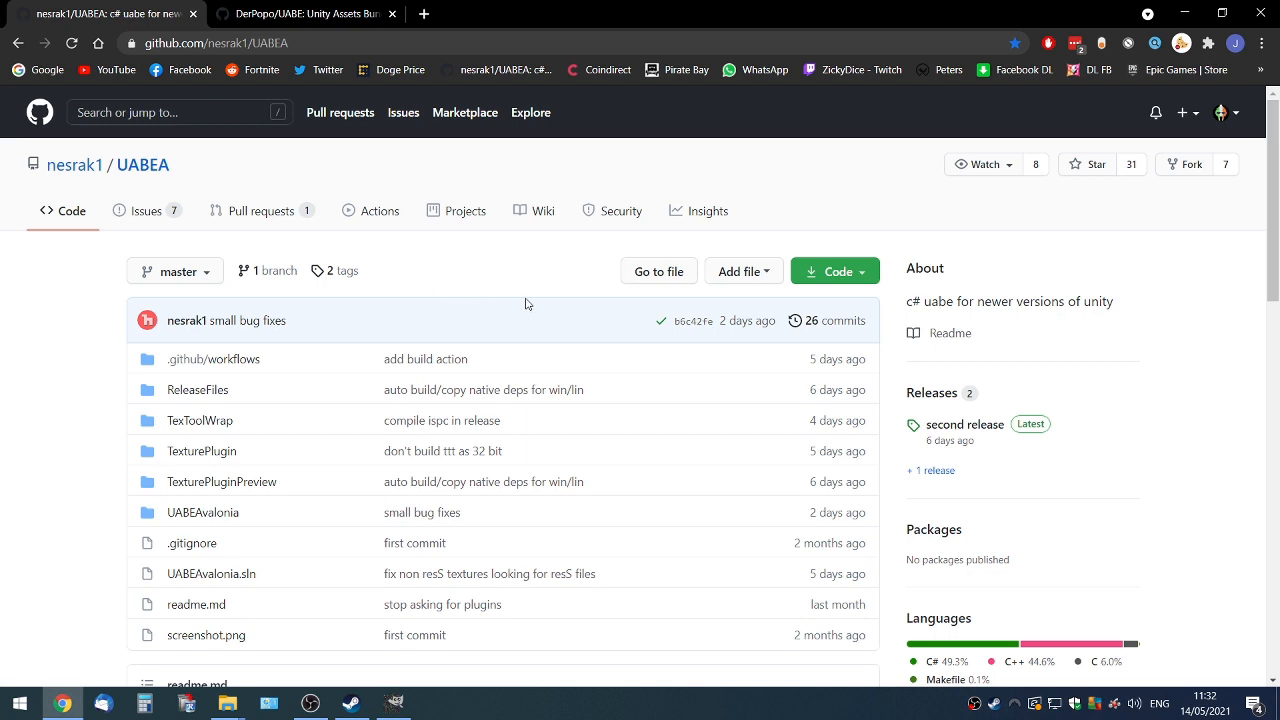
{"action": "left_click", "coordinate": [958, 429]}
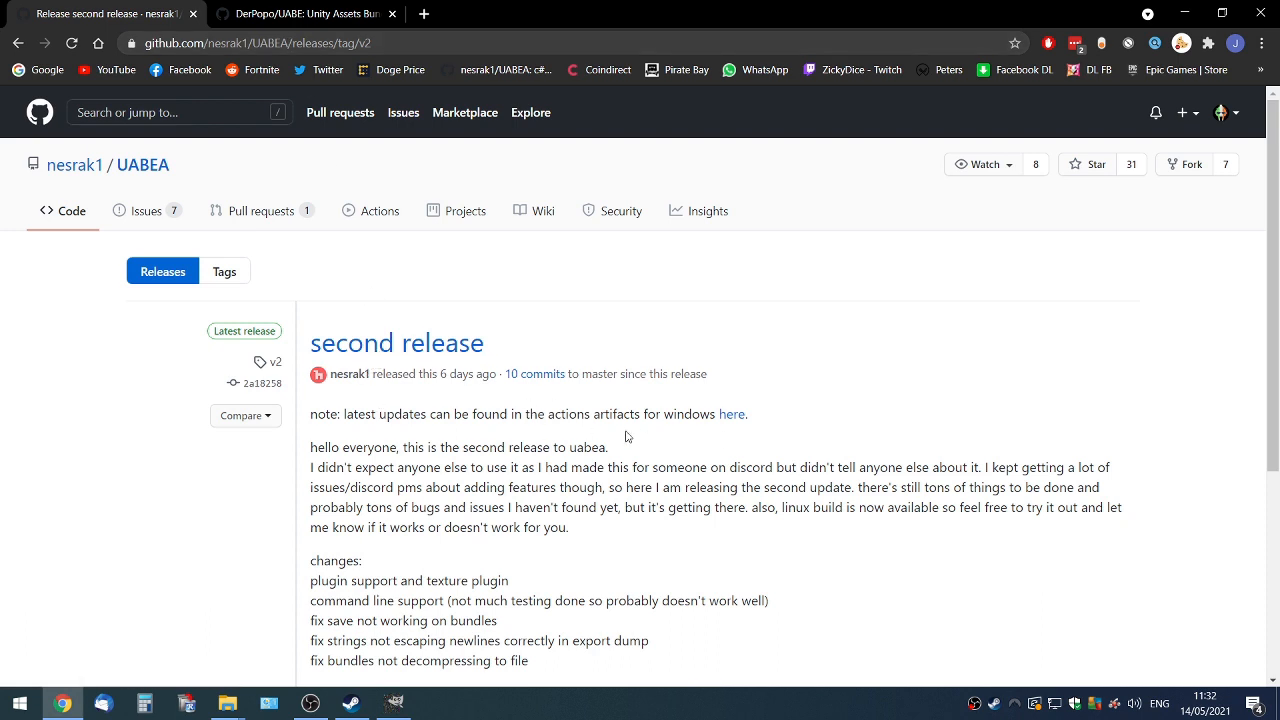
{"action": "left_click", "coordinate": [733, 418]}
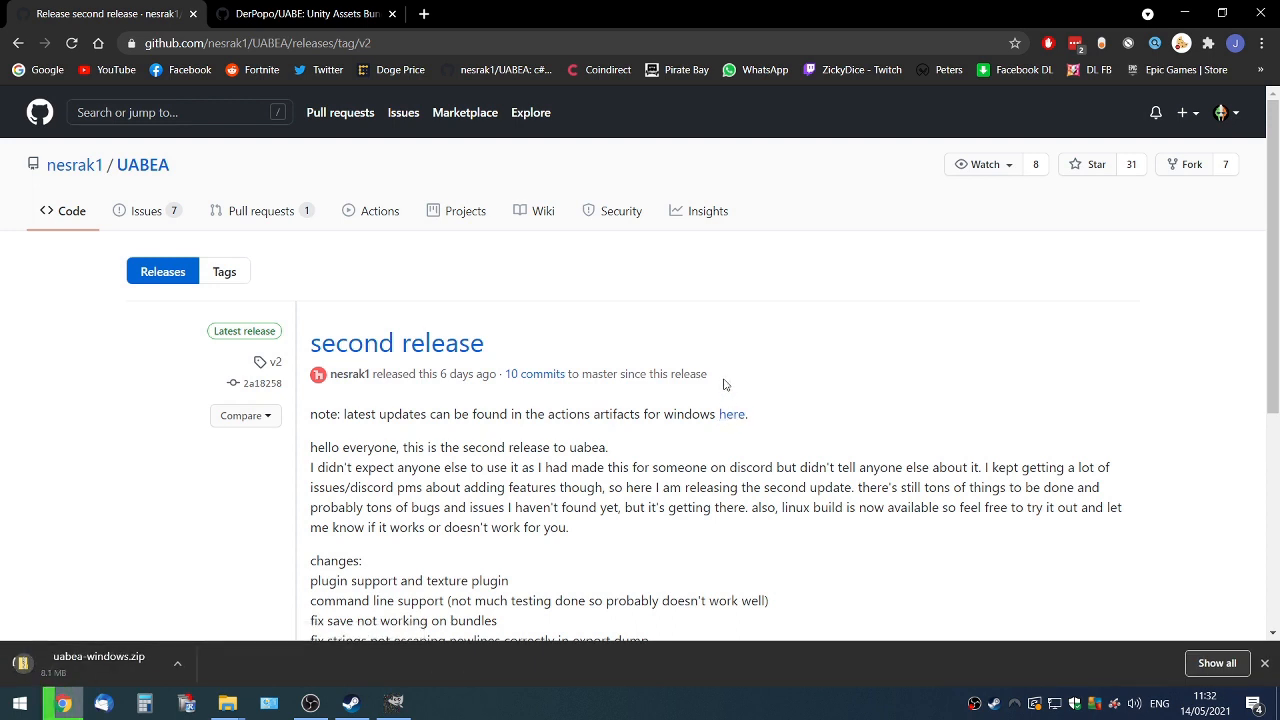
{"action": "left_click", "coordinate": [1212, 663]}
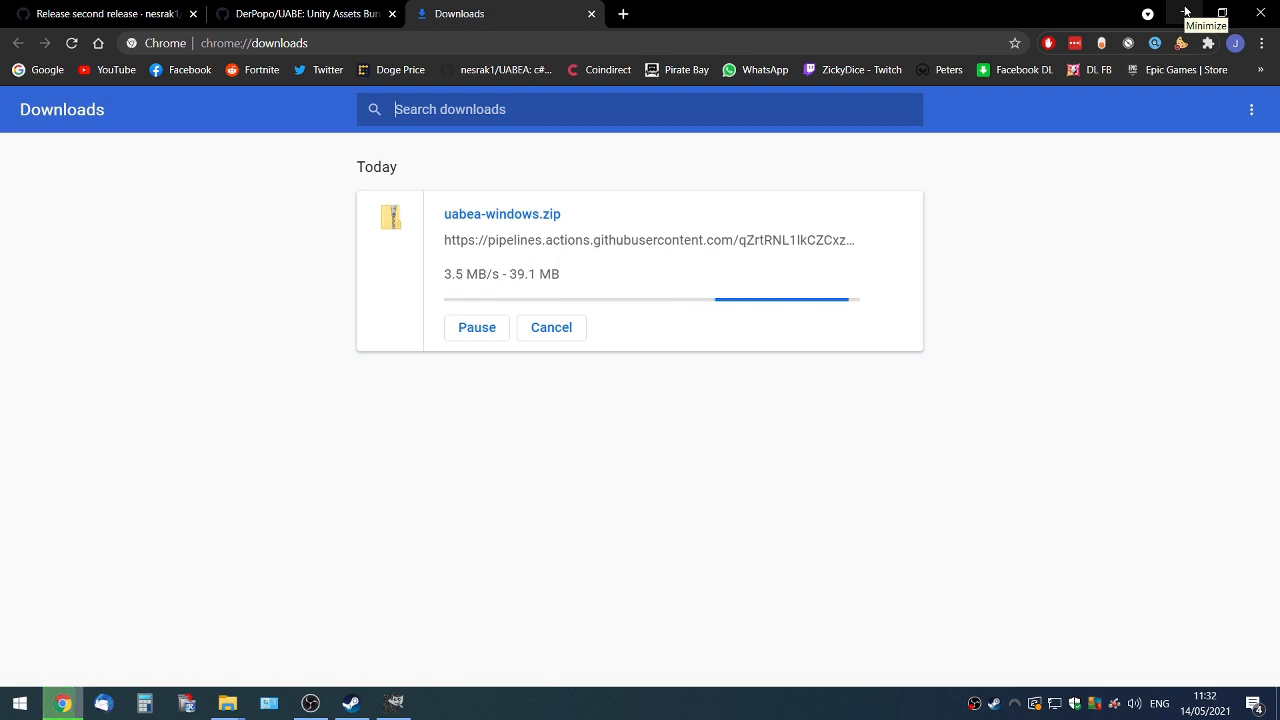
- Create a new folder with the default name on the desktop and move the uabea-windows archive into it
{"action": "left_click", "coordinate": [1186, 12]}
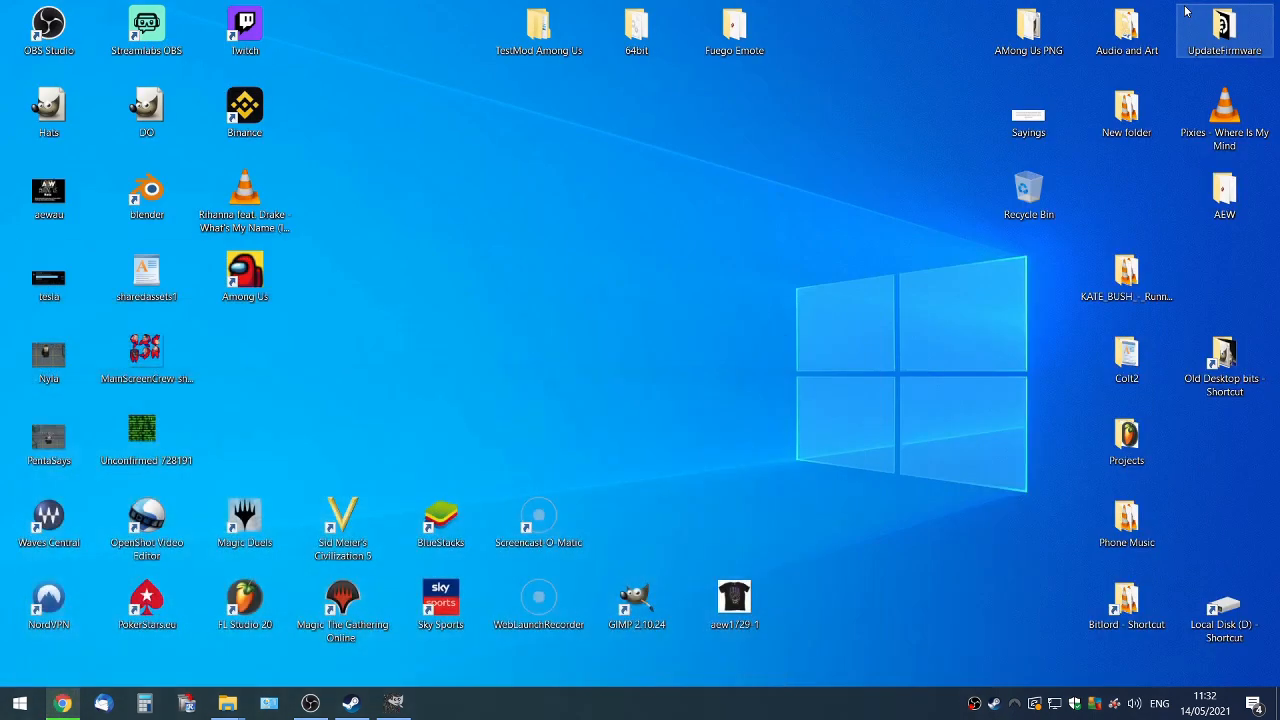
{"action": "right_click", "coordinate": [369, 382]}
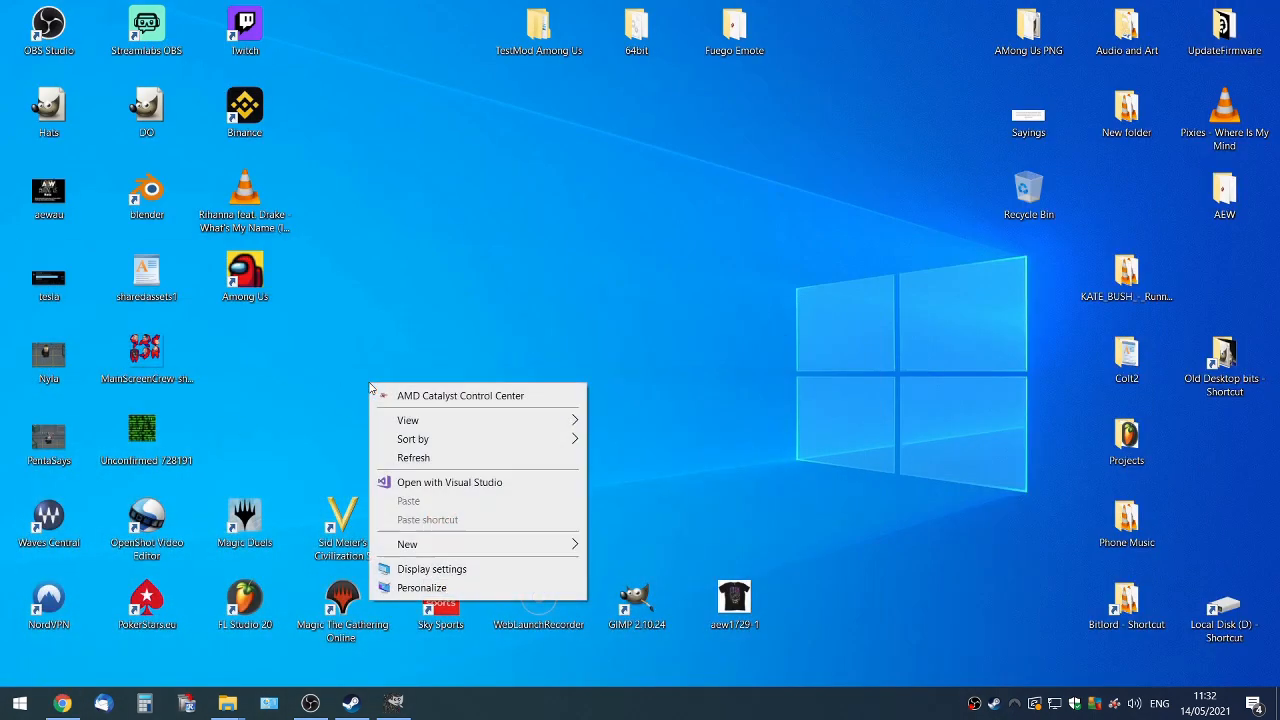
{"action": "mouse_move", "coordinate": [571, 540]}
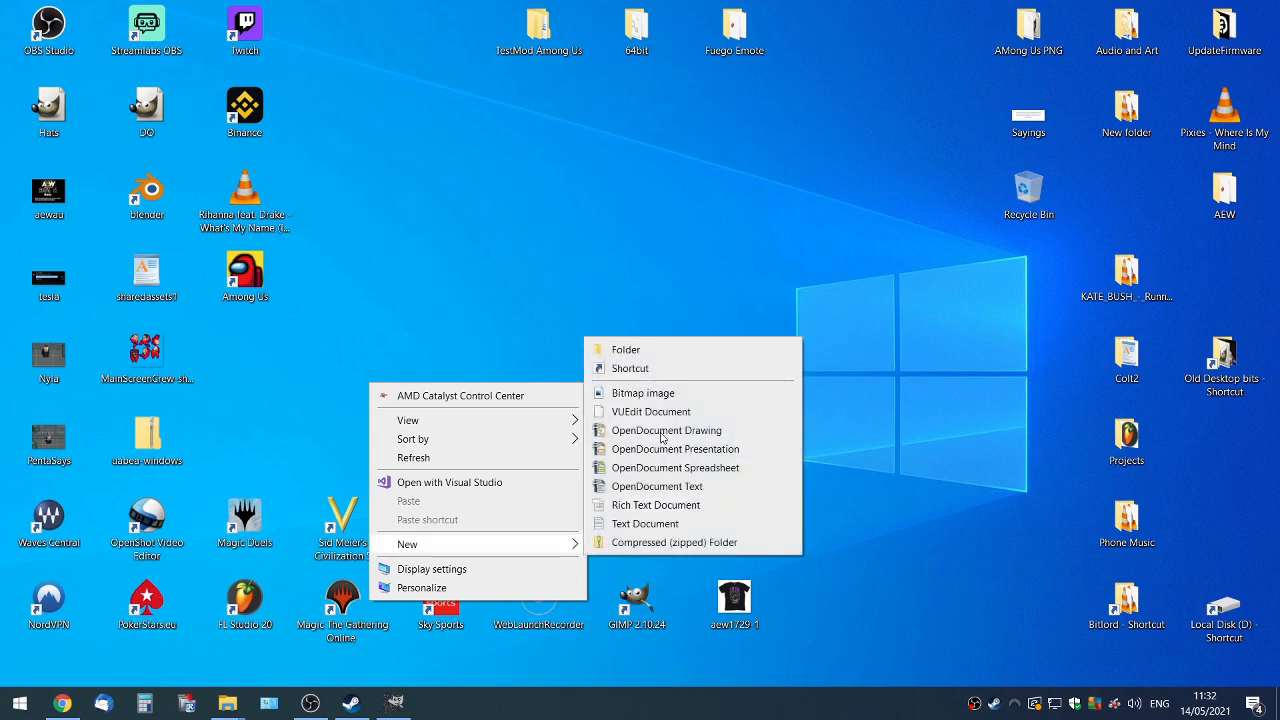
{"action": "left_click", "coordinate": [660, 352]}
{"action": "key", "text": "Return"}
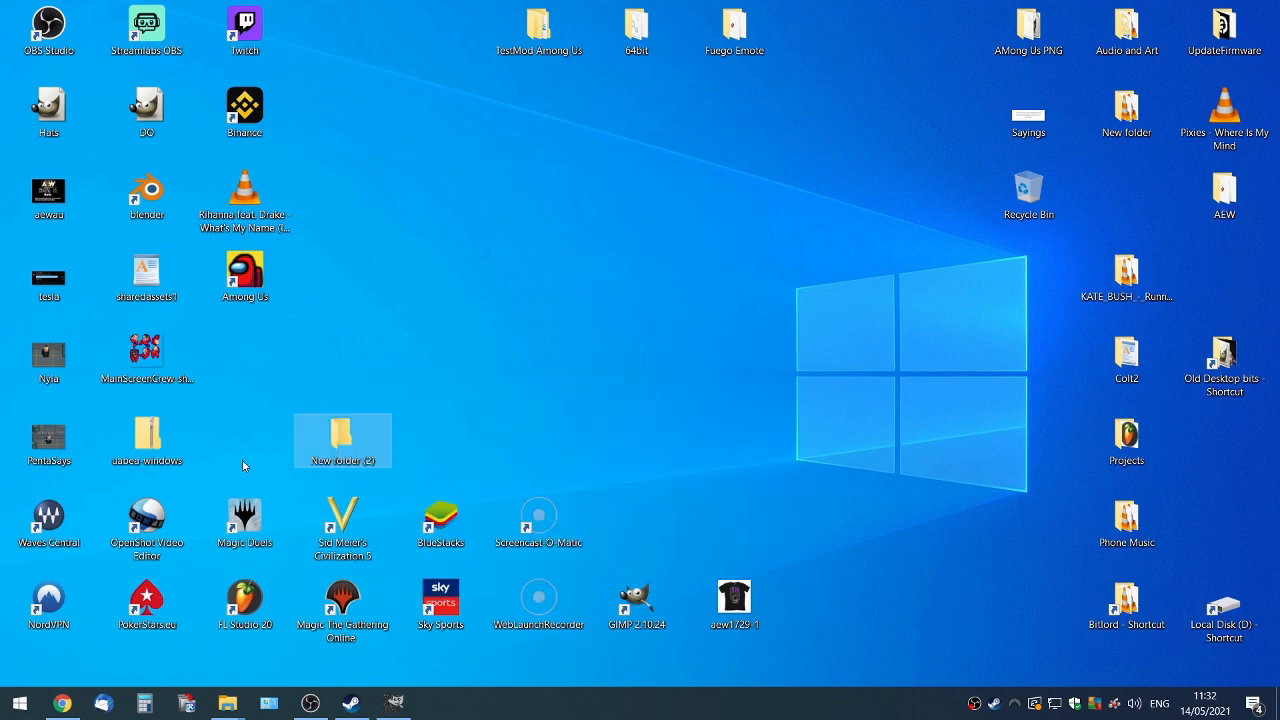
{"action": "double_click", "coordinate": [357, 450]}
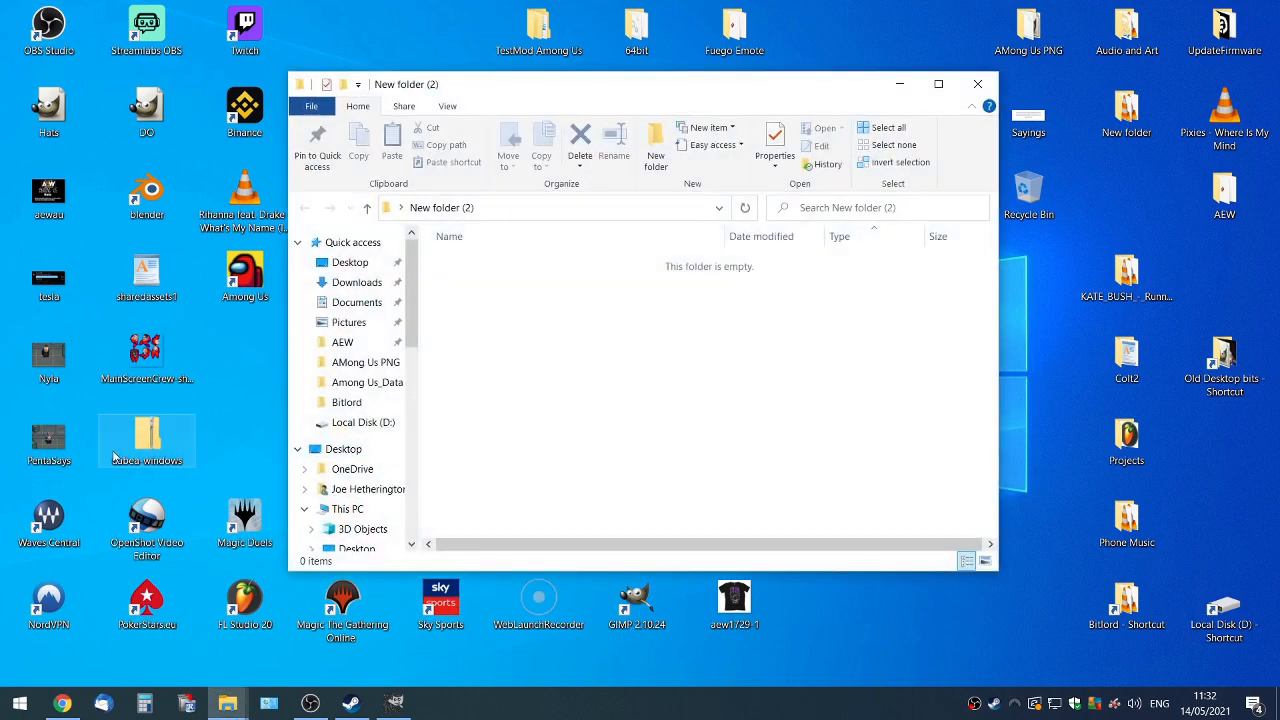
{"action": "left_click_drag", "start_coordinate": [118, 455], "coordinate": [520, 349]}
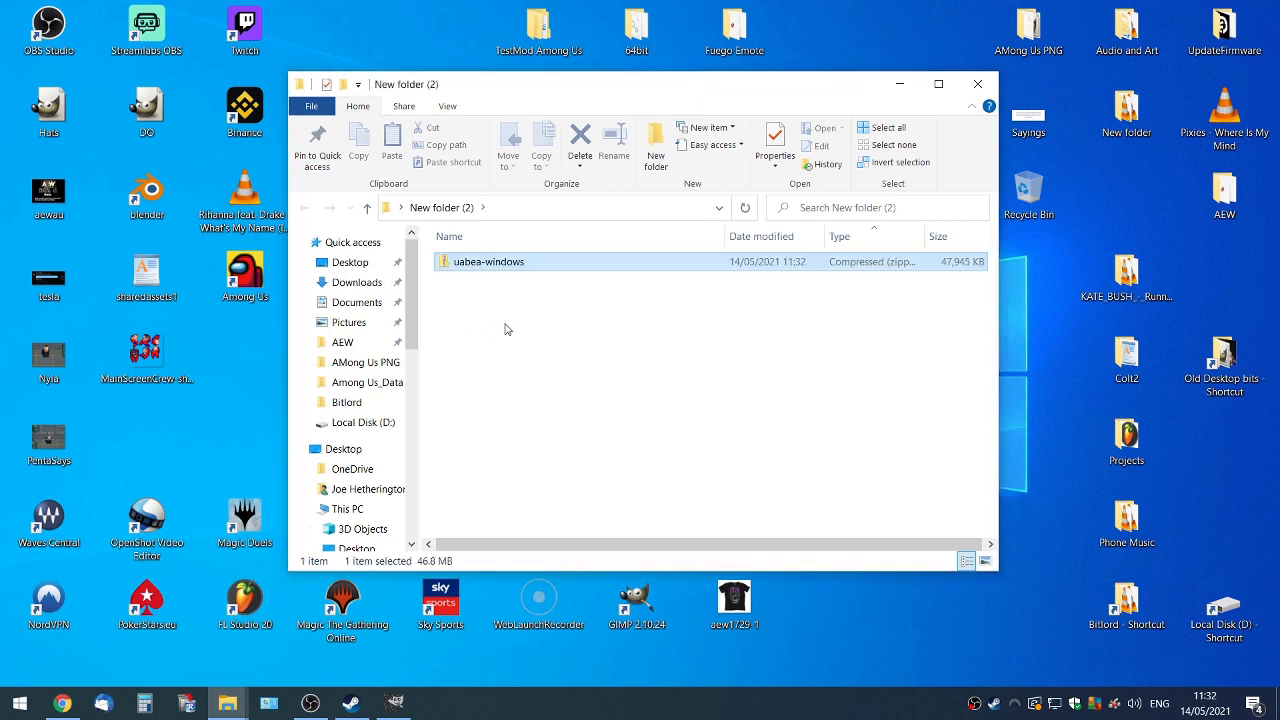
- Extract the uabea-windows archive directly into the current folder with 7-Zip
{"action": "right_click", "coordinate": [498, 263]}
{"action": "mouse_move", "coordinate": [580, 332]}
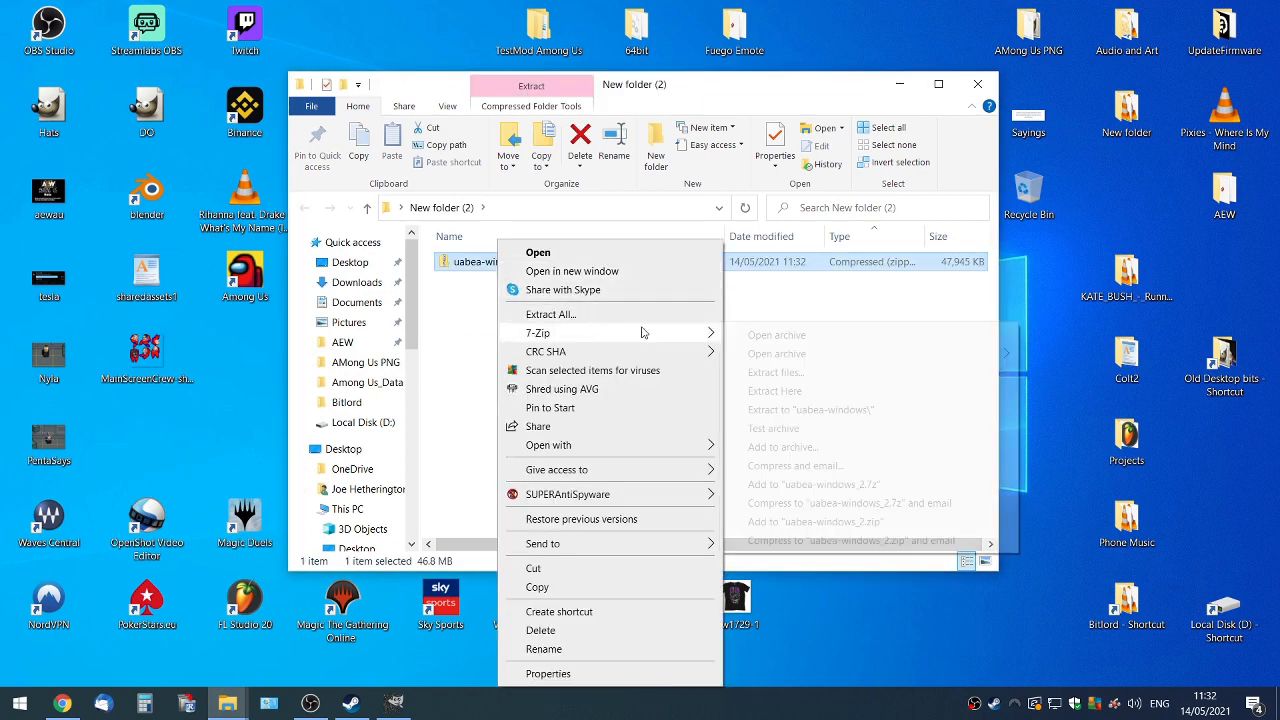
{"action": "left_click", "coordinate": [790, 390]}
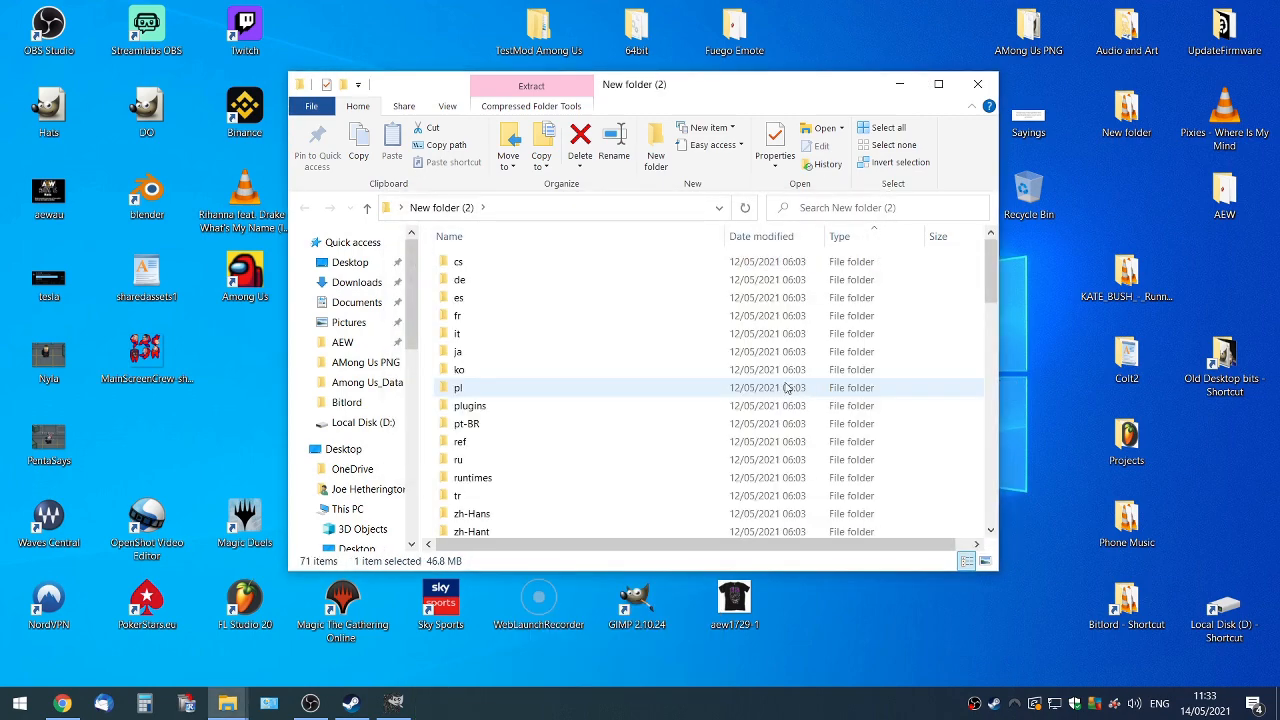
- Switch to Steam, launch Among Us and host a new game
{"action": "left_click", "coordinate": [351, 703]}
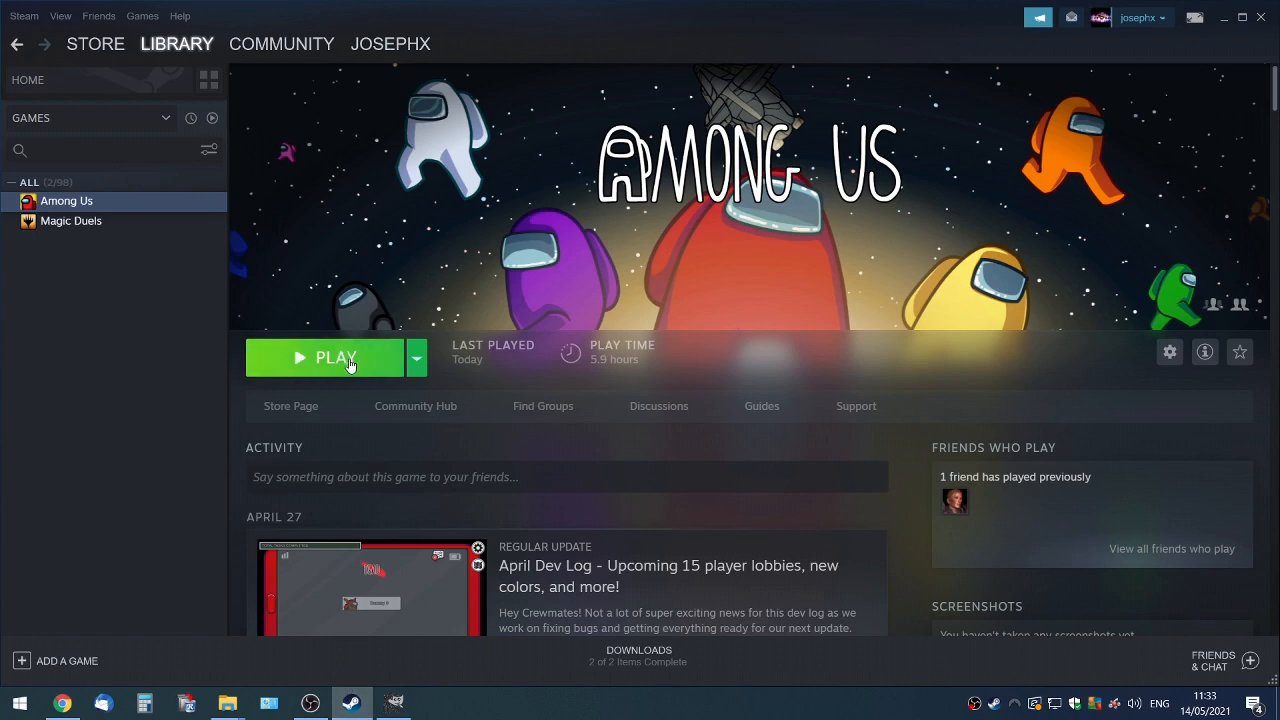
{"action": "left_click", "coordinate": [335, 358]}
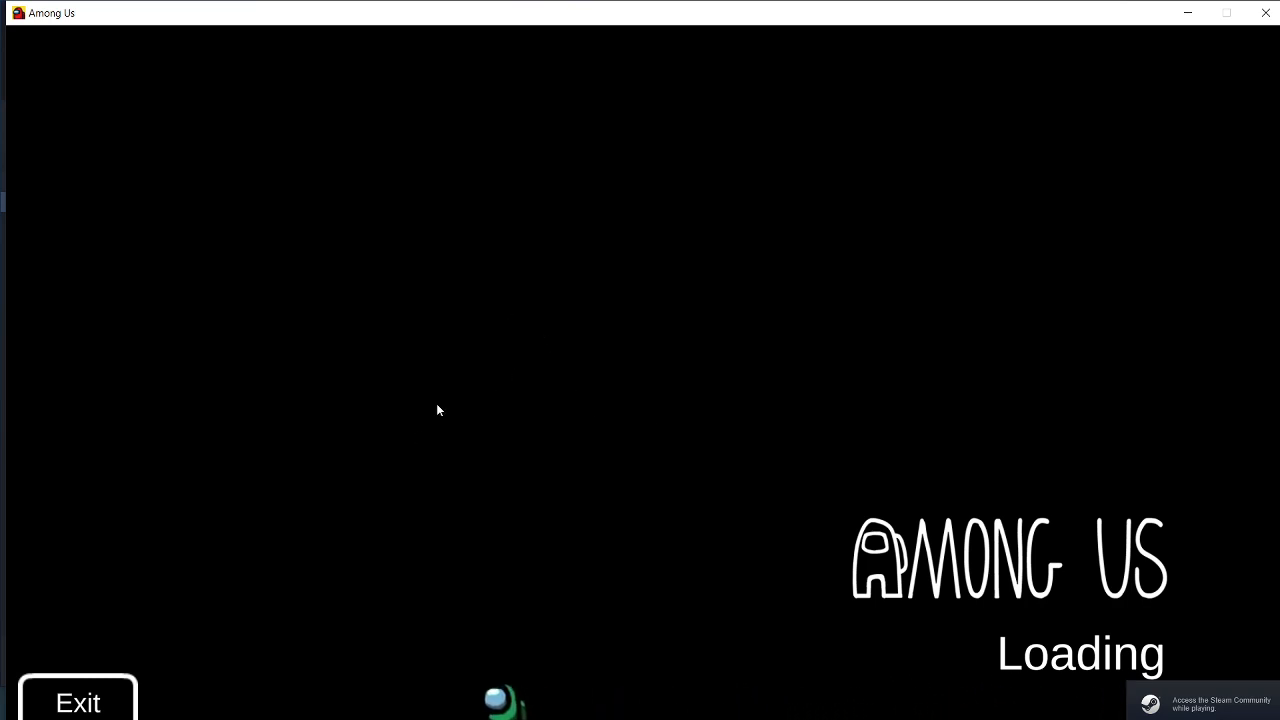
{"action": "left_click", "coordinate": [553, 482]}
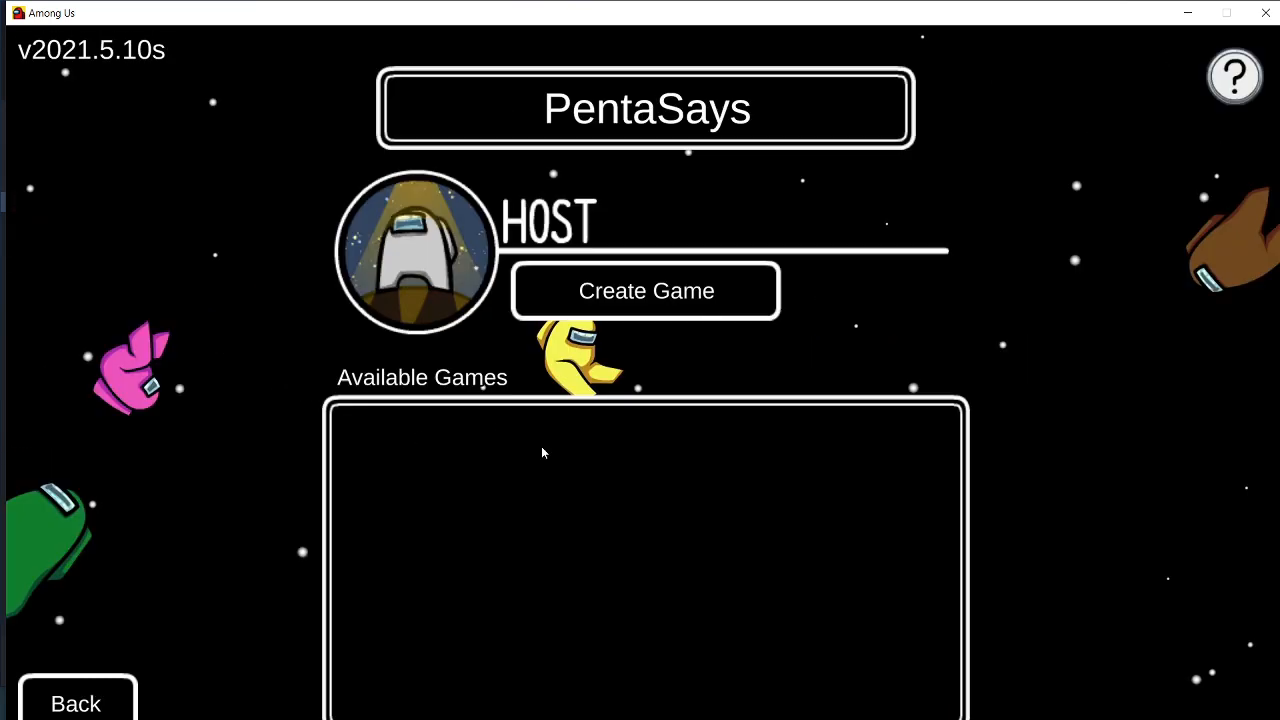
{"action": "left_click", "coordinate": [555, 294]}
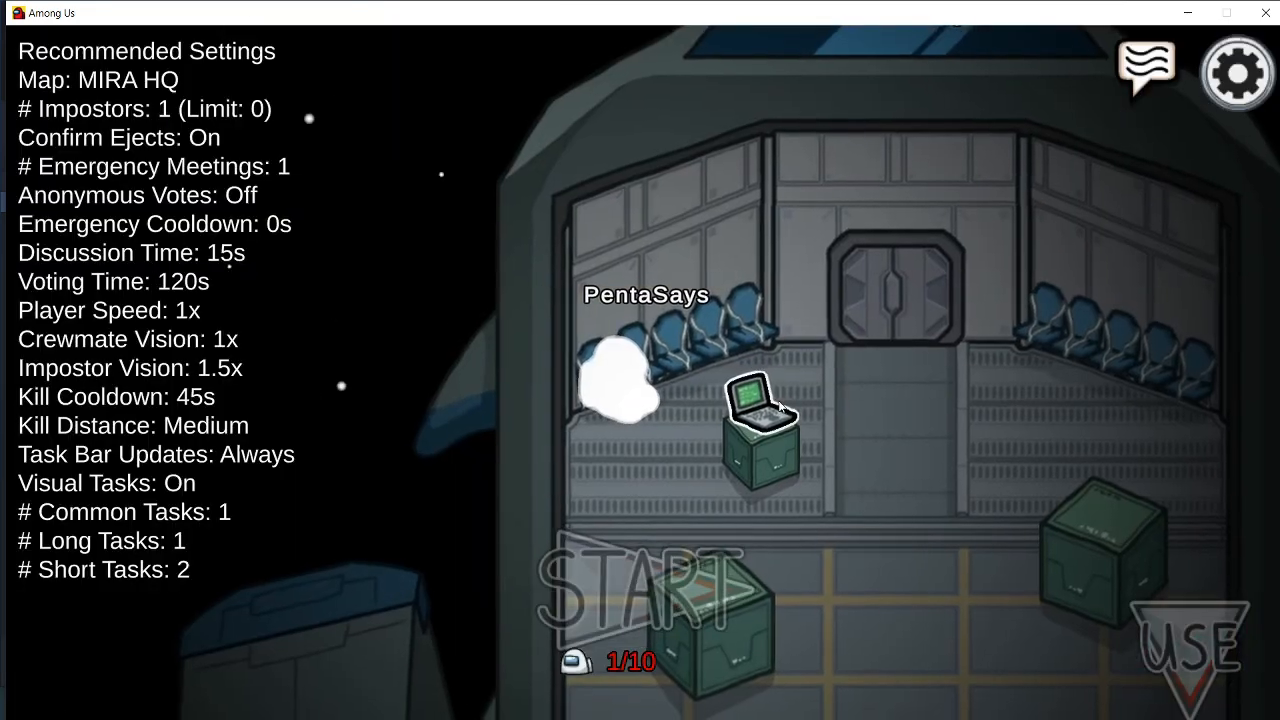
- Examine the available hats on the lobby laptop's customization screen, then leave the game
{"action": "left_click", "coordinate": [764, 406]}
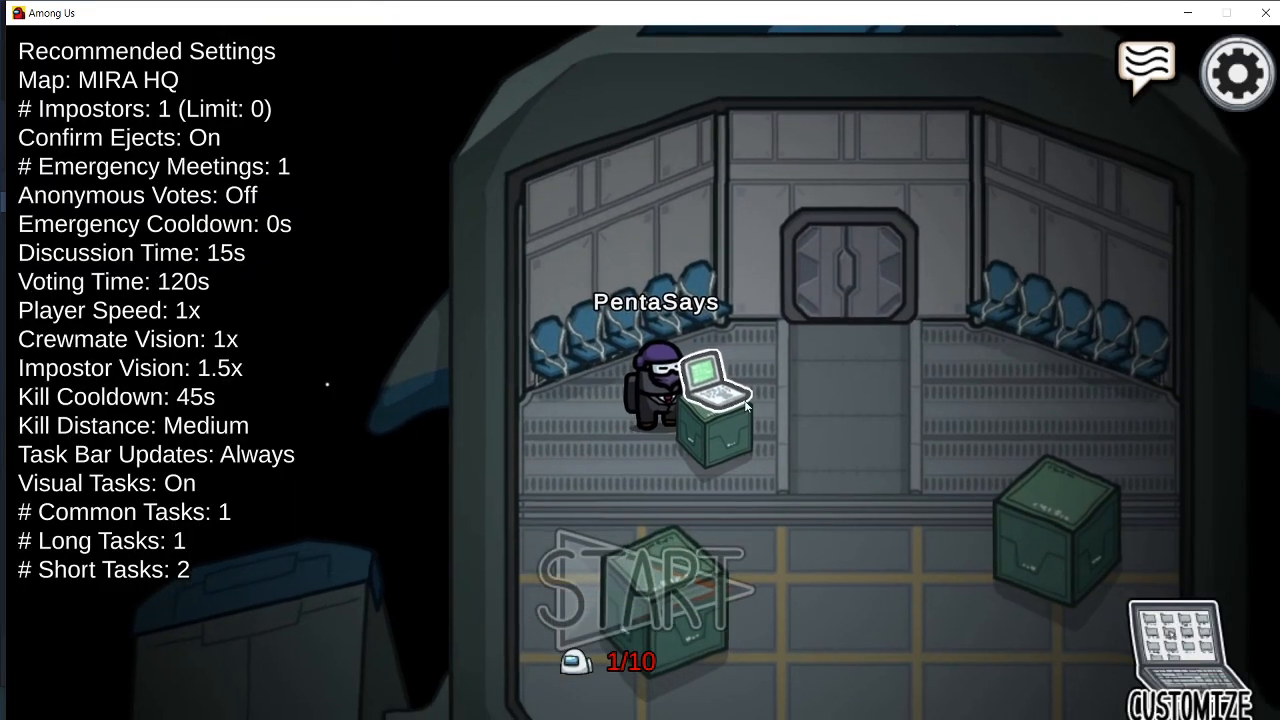
{"action": "left_click", "coordinate": [660, 360]}
{"action": "left_click", "coordinate": [487, 165]}
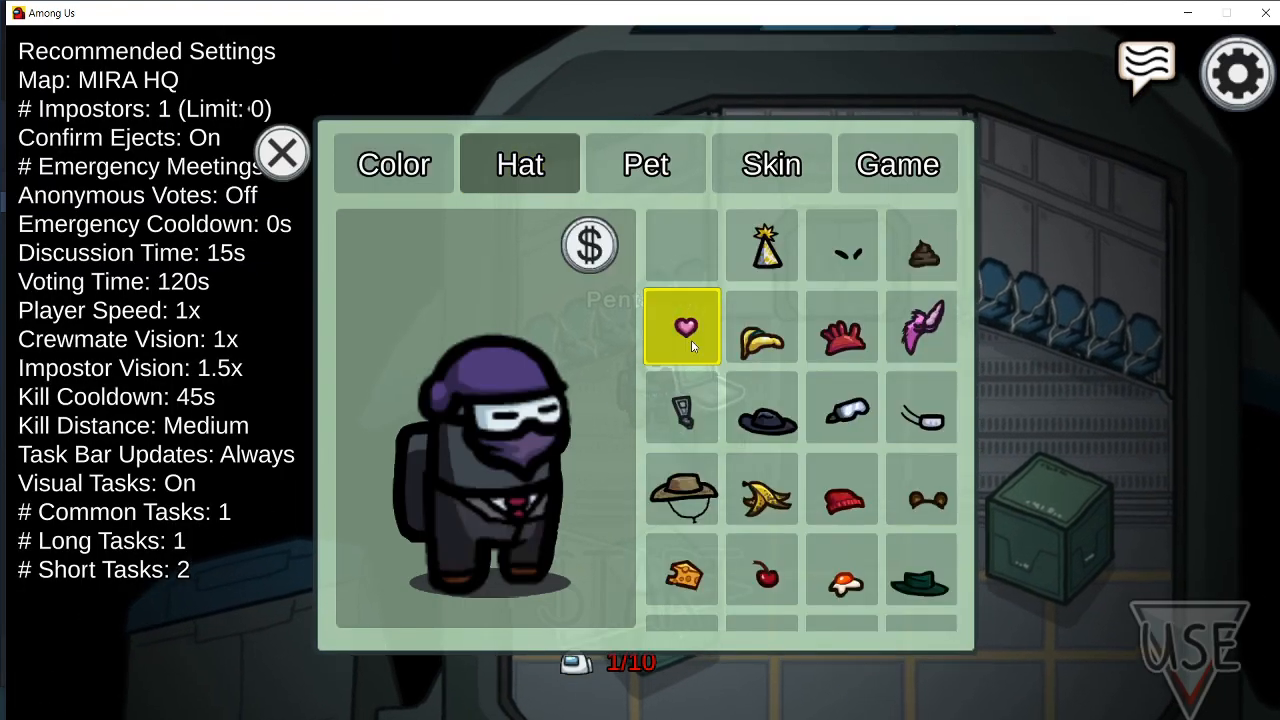
{"action": "scroll", "coordinate": [810, 296], "scroll_direction": "down", "scroll_amount": 2}
{"action": "scroll", "coordinate": [810, 296], "scroll_direction": "down", "scroll_amount": 10}
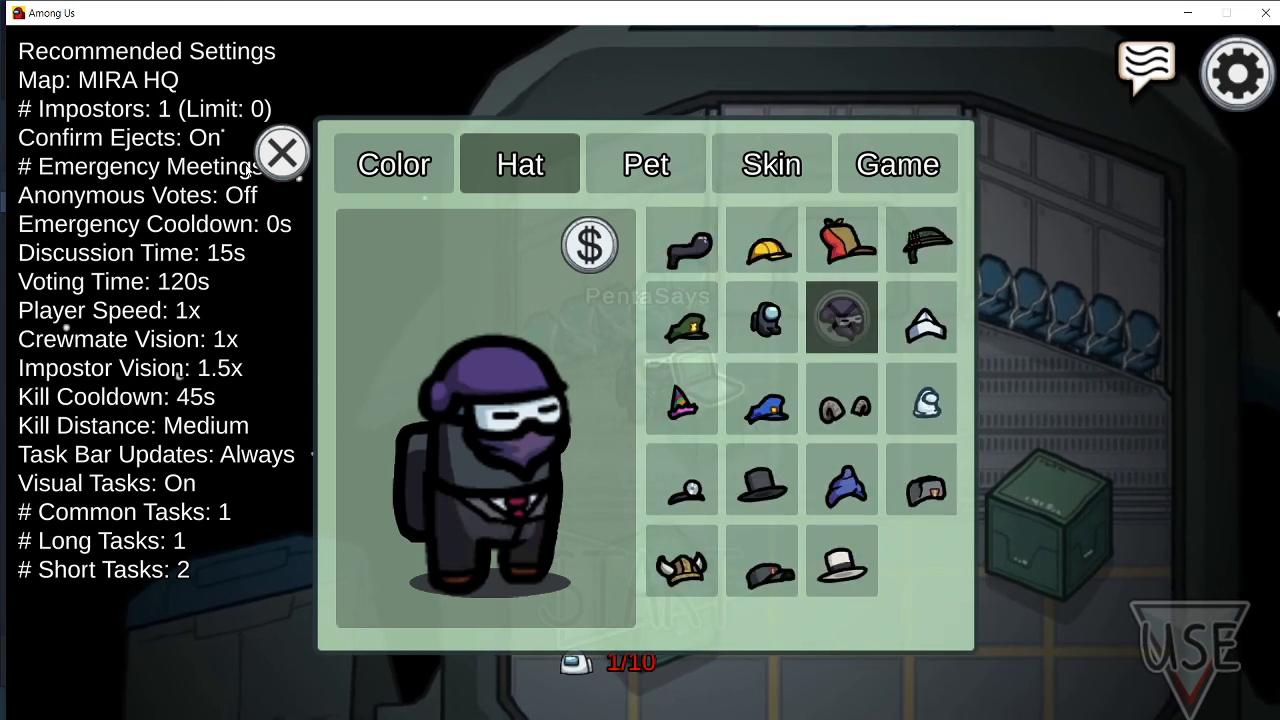
{"action": "key", "text": "Escape"}
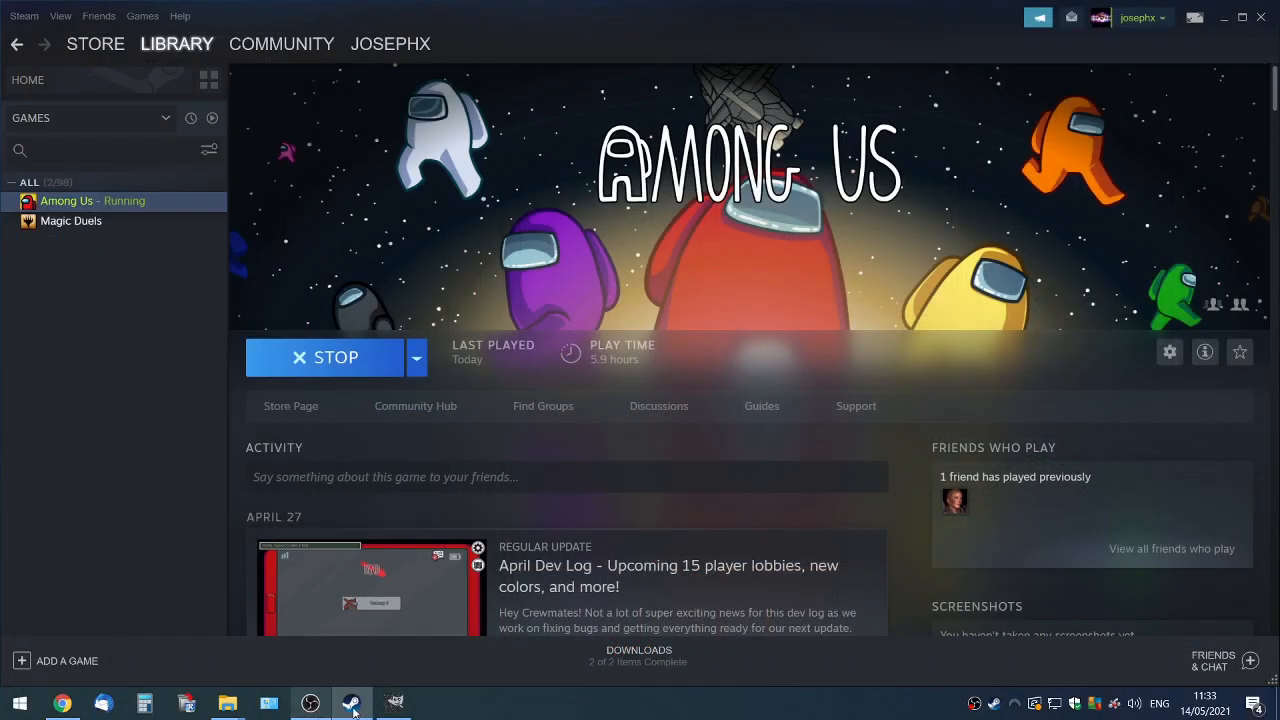
- Return to the extracted files in New folder (2) and launch the UABEAvalonia application
{"action": "left_click", "coordinate": [1225, 19]}
{"action": "scroll", "coordinate": [540, 345], "scroll_direction": "down", "scroll_amount": 5}
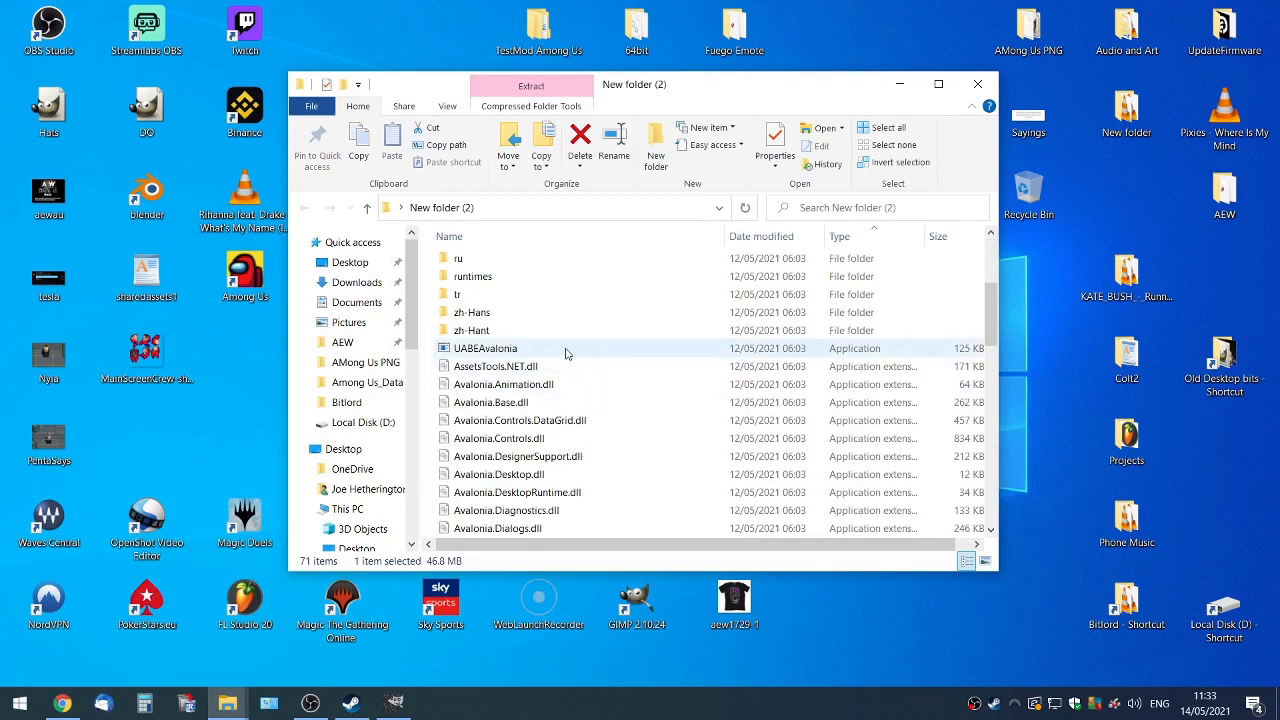
{"action": "mouse_move", "coordinate": [565, 352]}
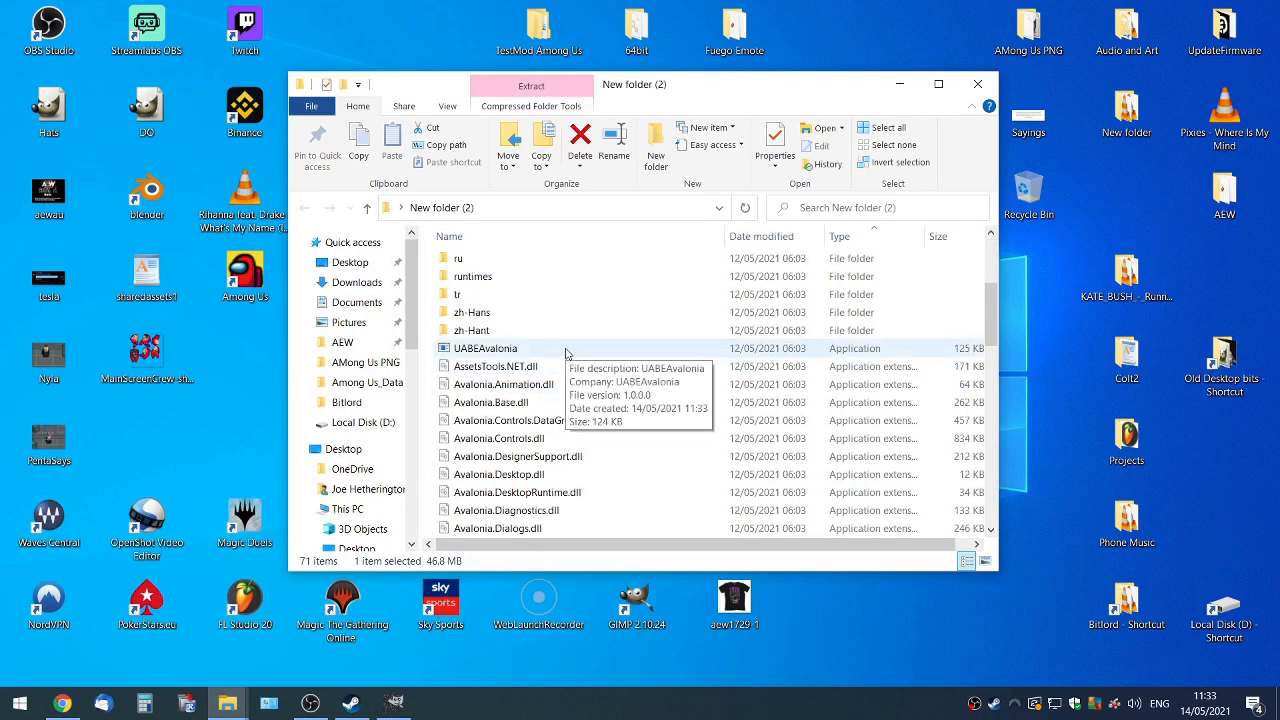
{"action": "double_click", "coordinate": [565, 350]}
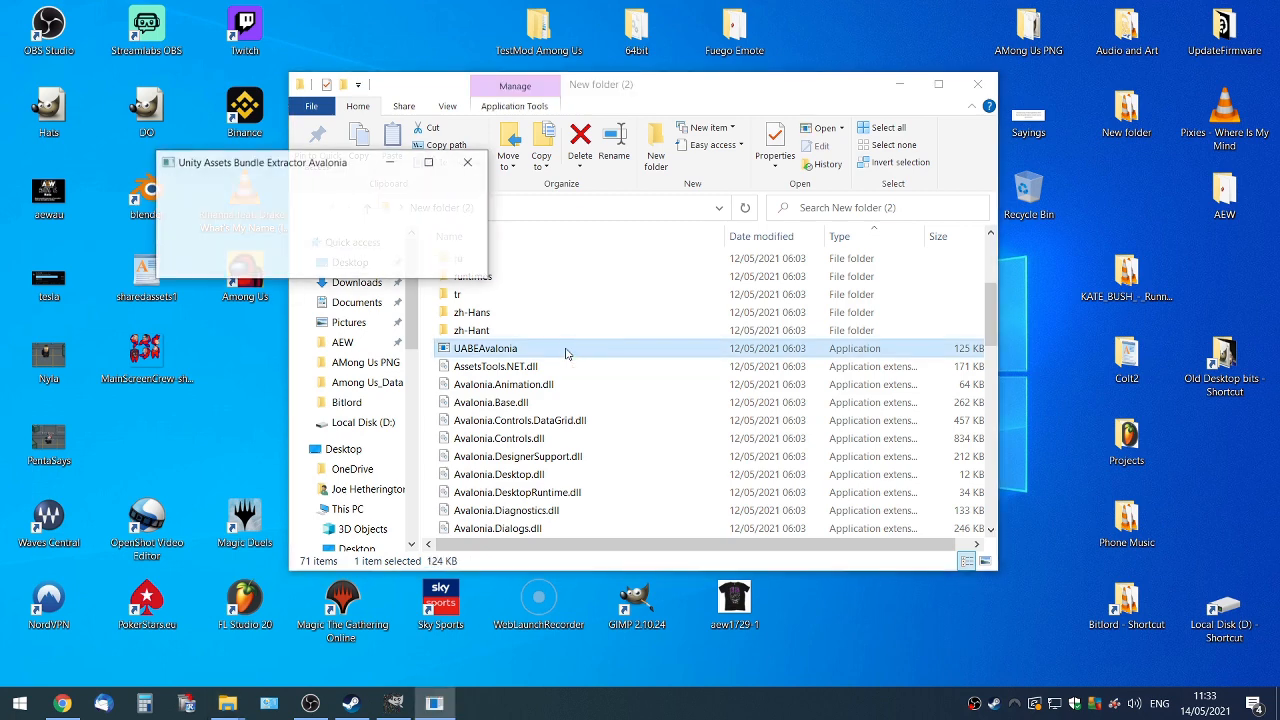
- Switch to Steam, browse the local files of Among Us and bring its installation folder to the front
{"action": "left_click", "coordinate": [353, 704]}
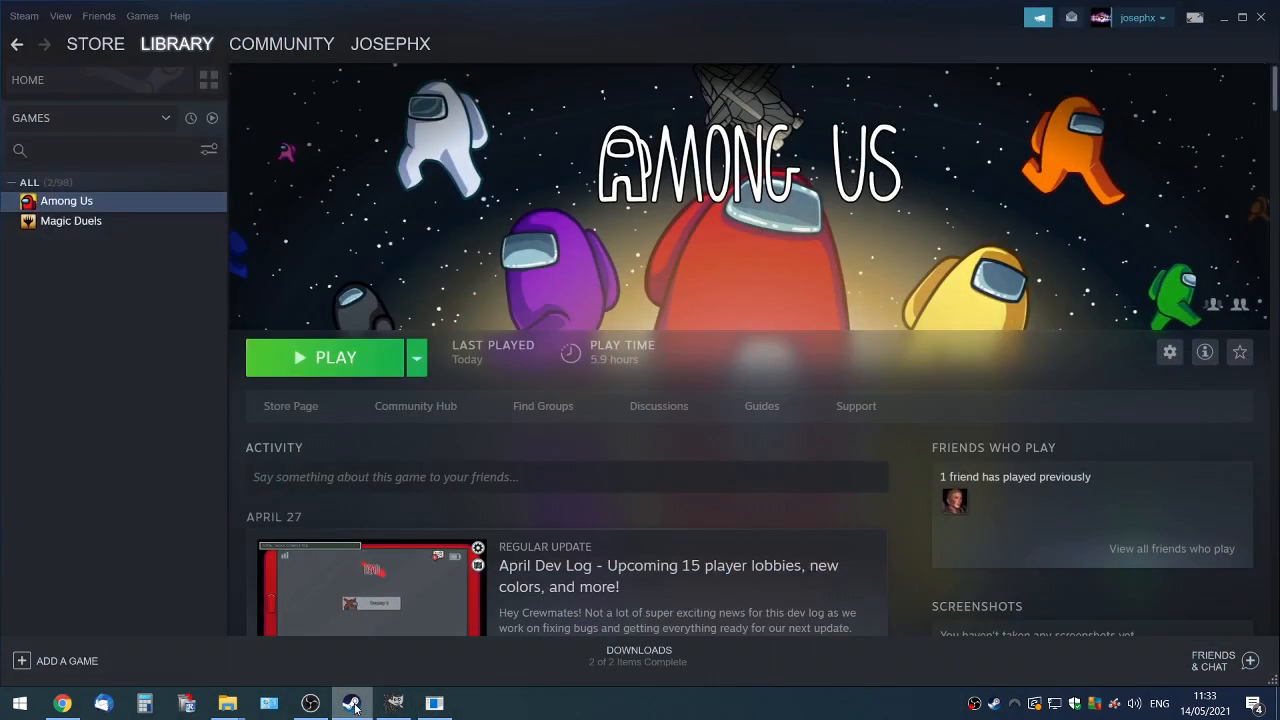
{"action": "right_click", "coordinate": [167, 211]}
{"action": "mouse_move", "coordinate": [257, 288]}
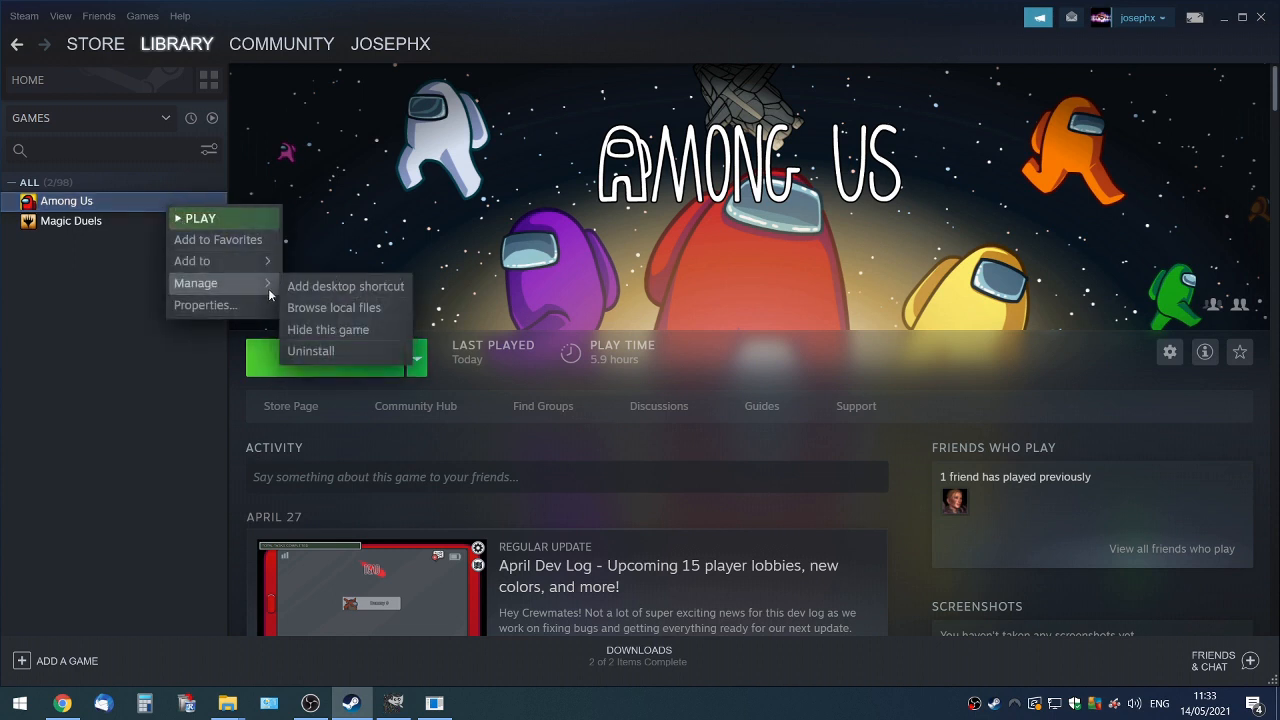
{"action": "left_click", "coordinate": [323, 311]}
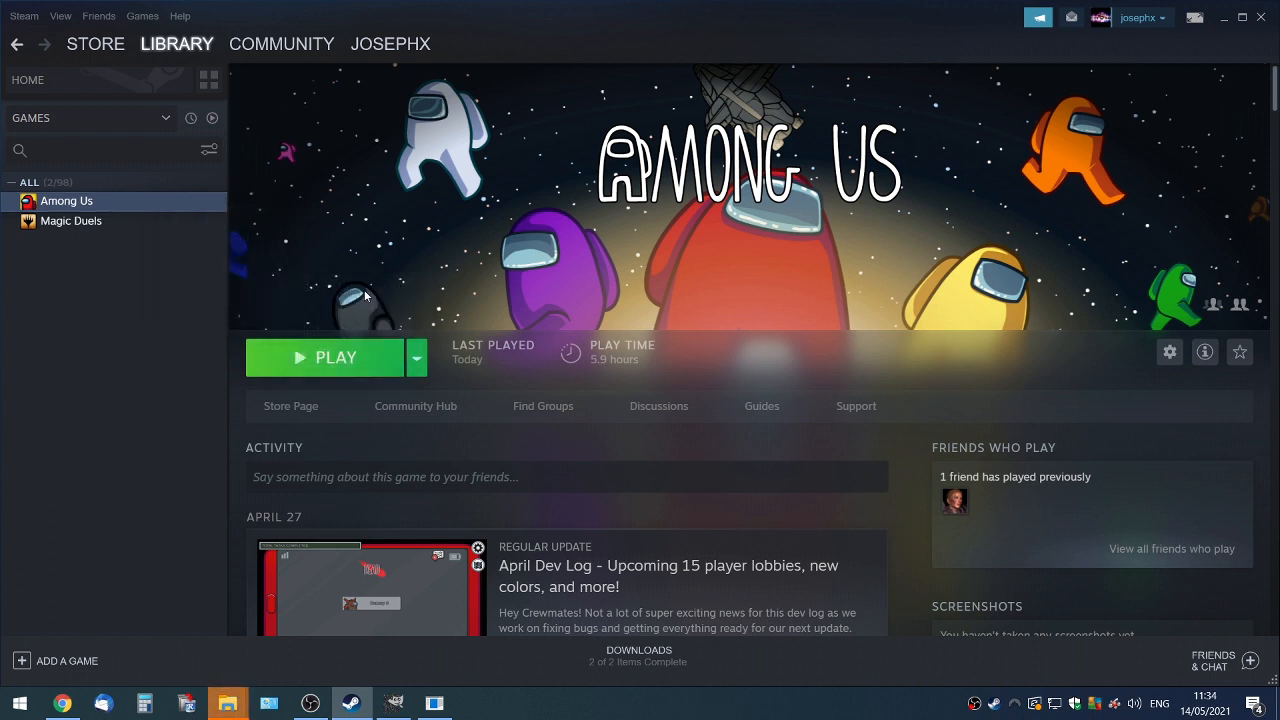
{"action": "mouse_move", "coordinate": [228, 703]}
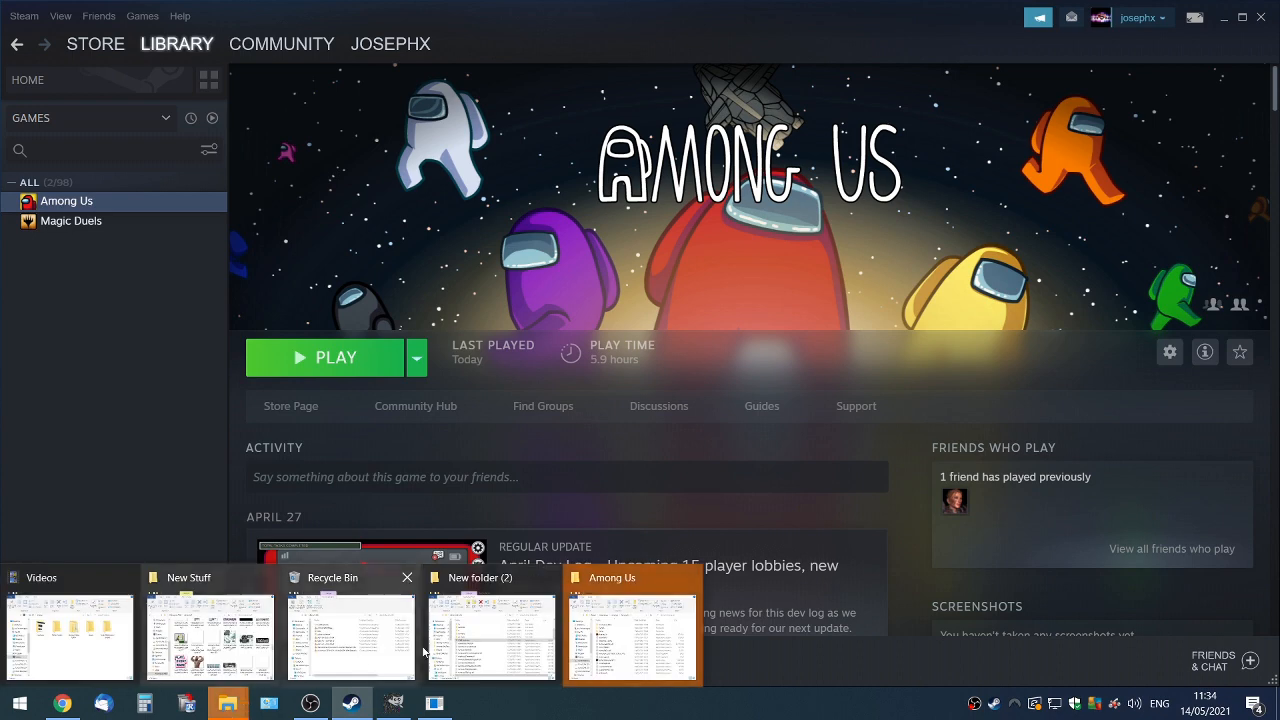
{"action": "left_click", "coordinate": [632, 622]}
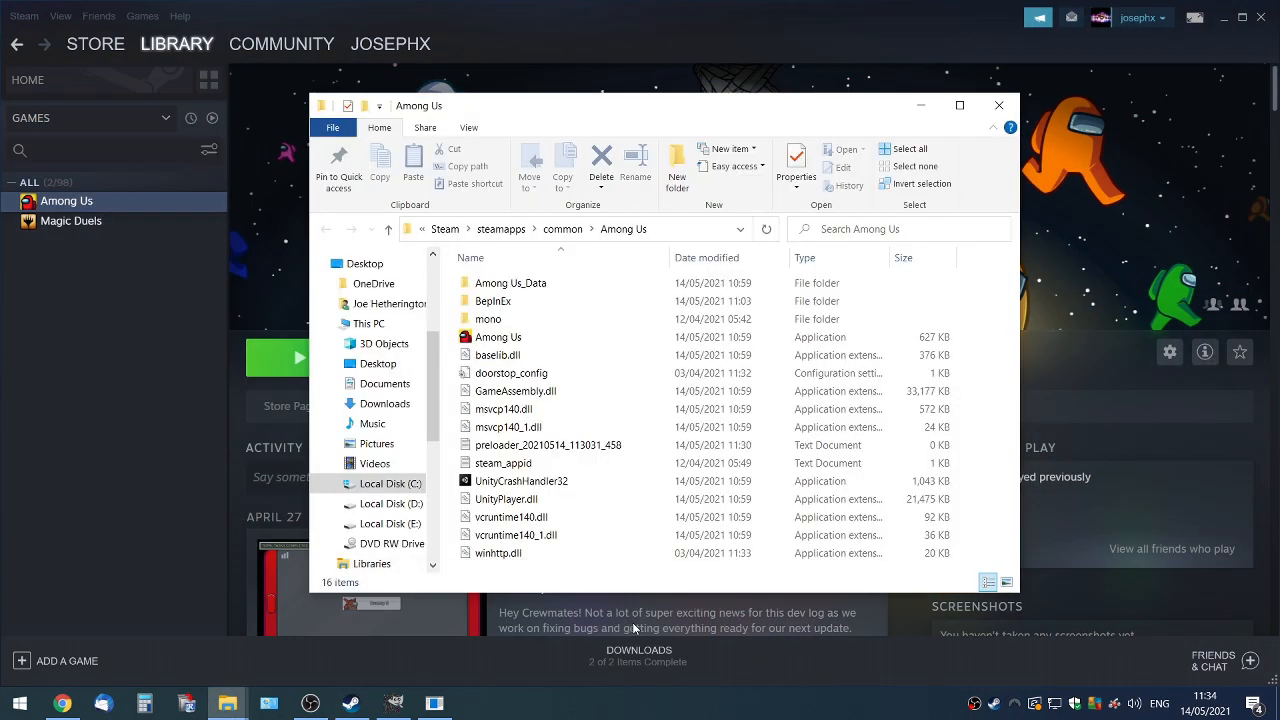
- Open the Among Us_Data folder and copy its full path
{"action": "double_click", "coordinate": [587, 288]}
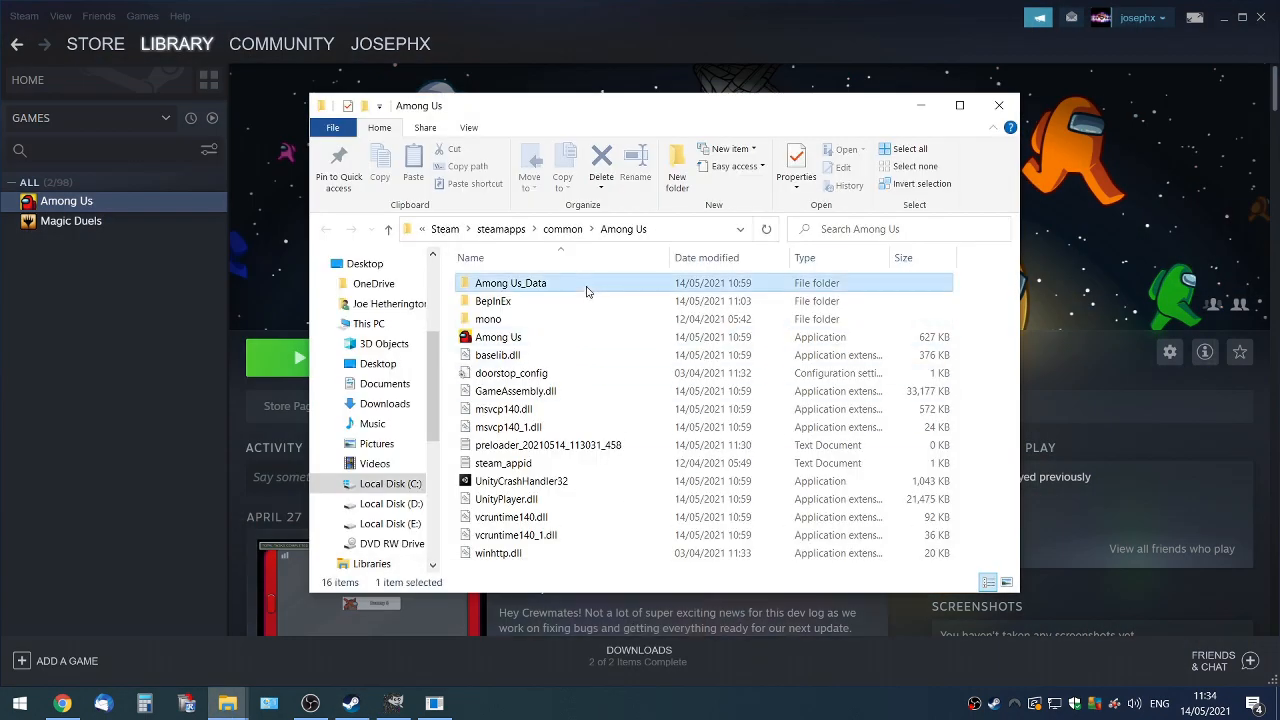
{"action": "left_click", "coordinate": [693, 235]}
{"action": "right_click", "coordinate": [692, 230]}
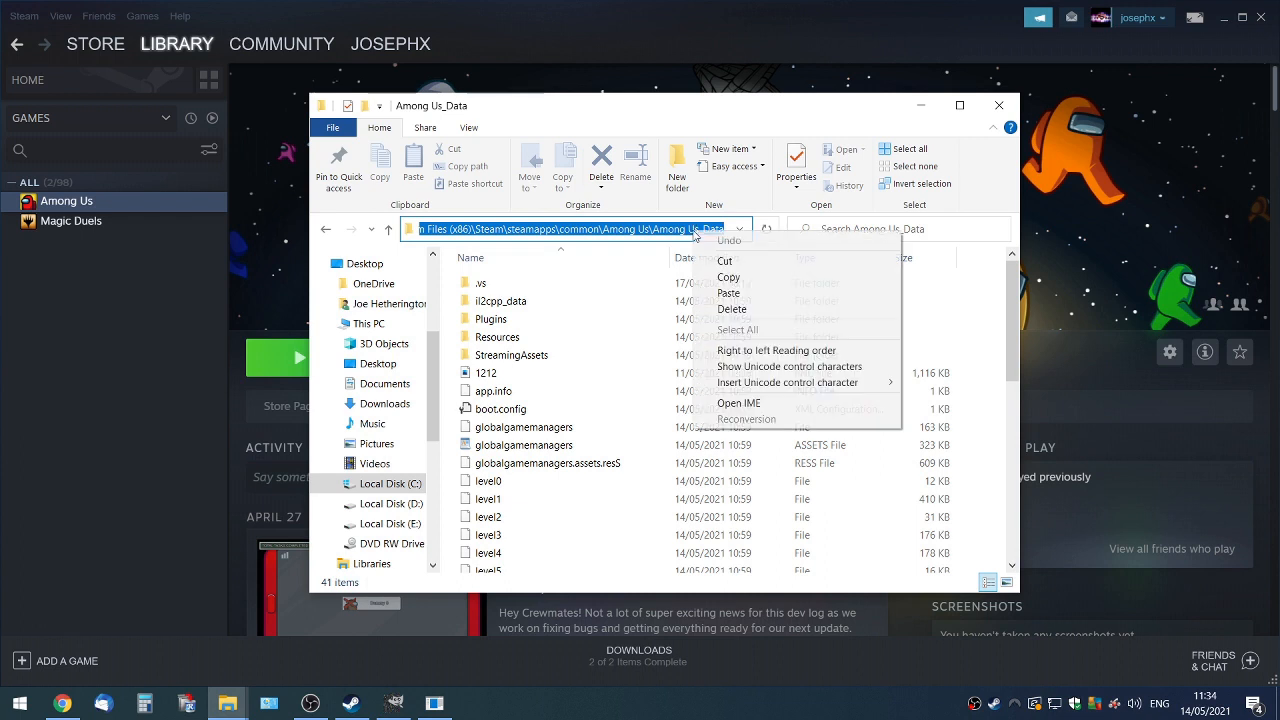
{"action": "left_click", "coordinate": [740, 280]}
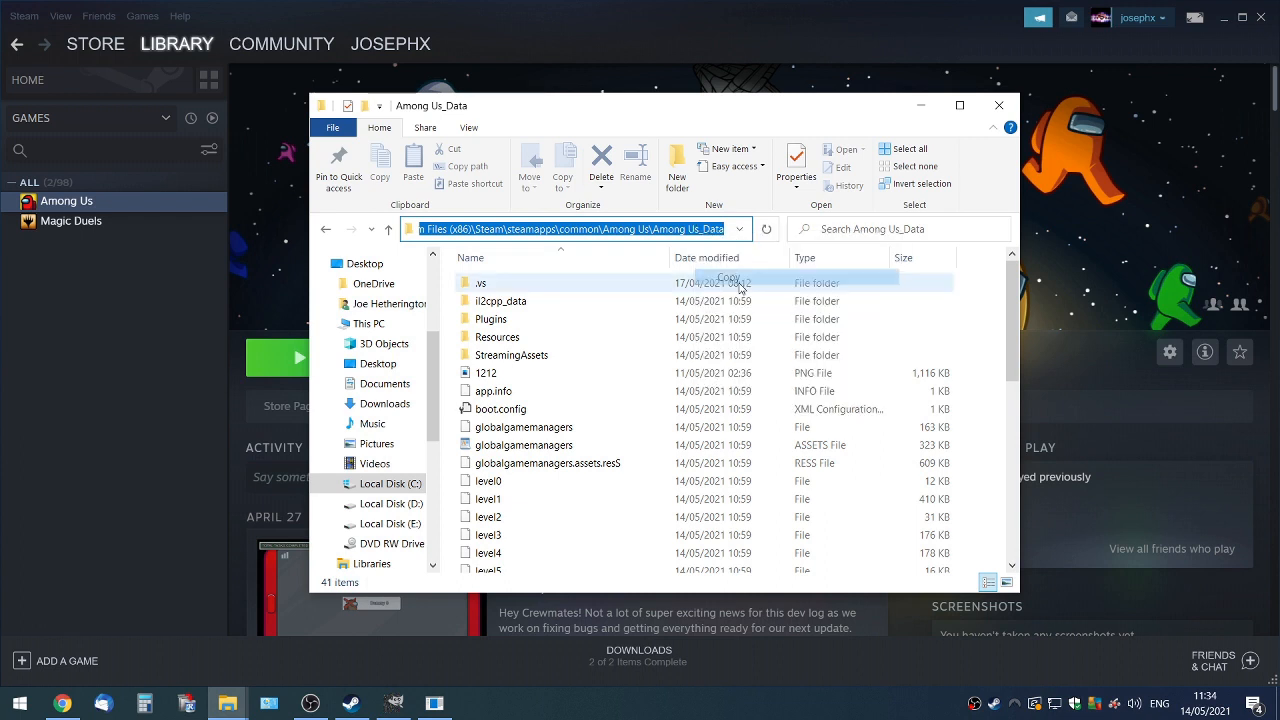
- Switch to UABEA, start opening an assets file and go to the copied Among Us_Data folder path
{"action": "left_click", "coordinate": [444, 708]}
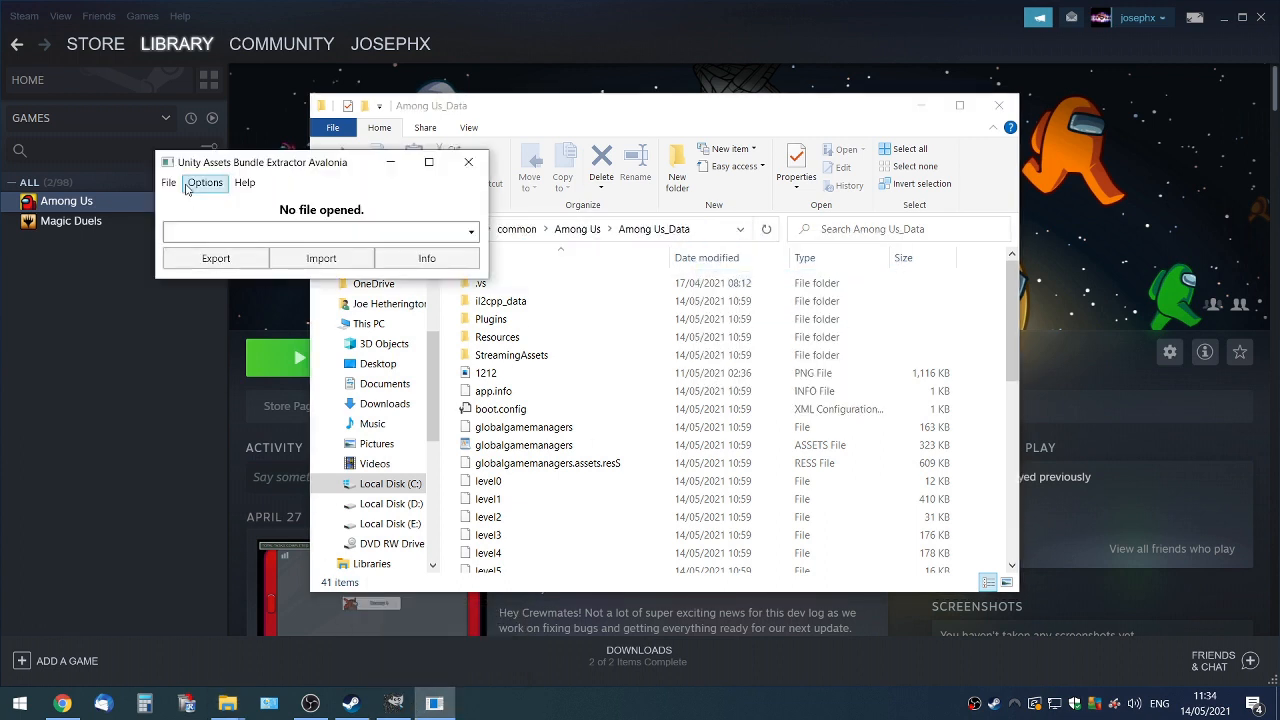
{"action": "left_click", "coordinate": [169, 183]}
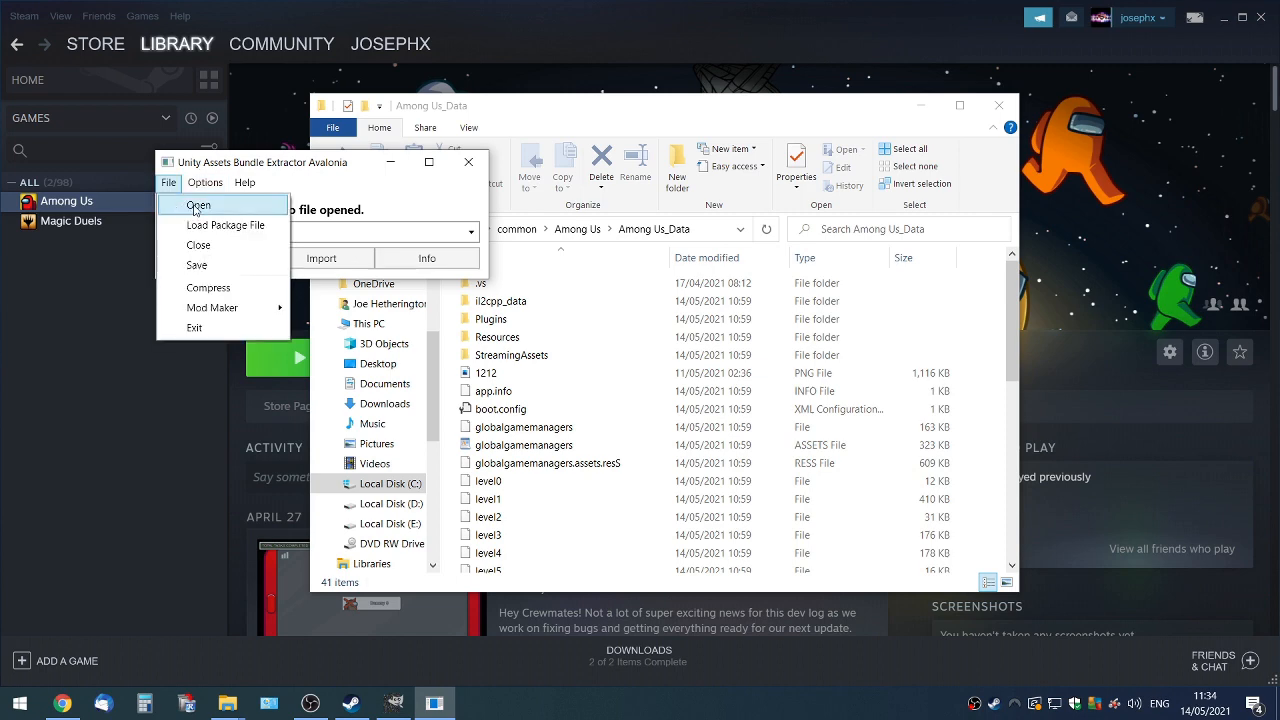
{"action": "left_click", "coordinate": [197, 206]}
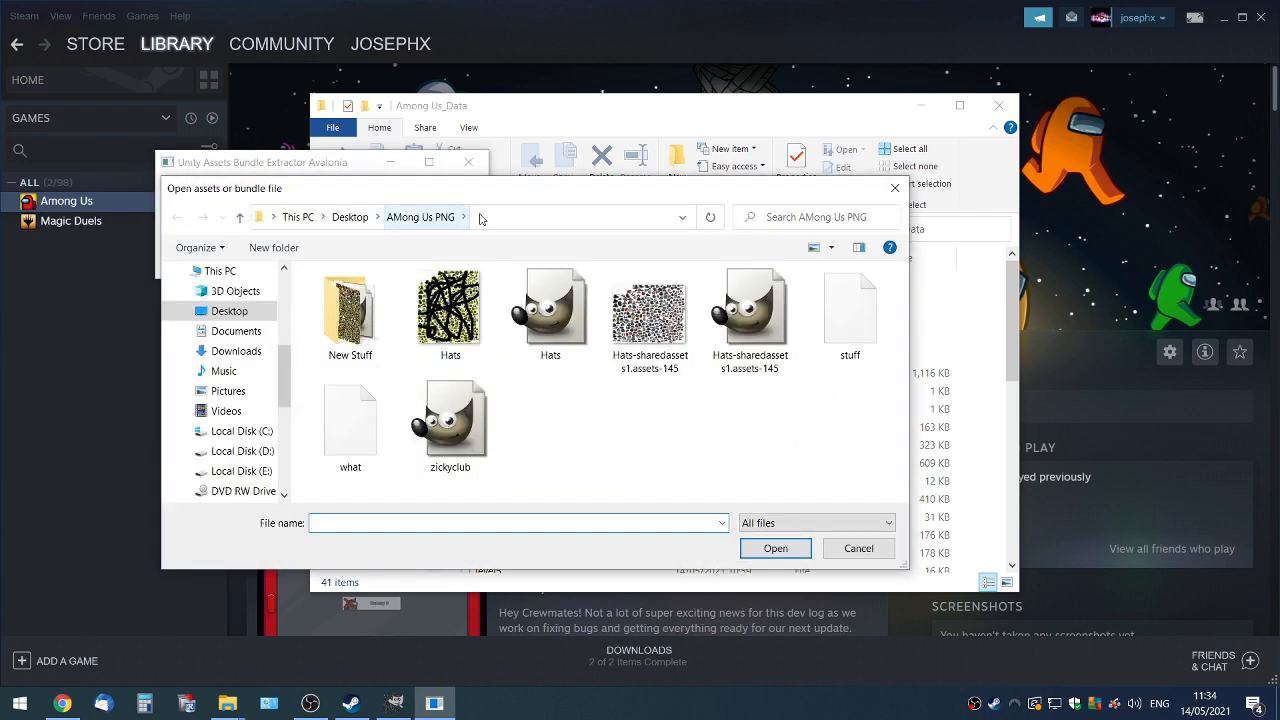
{"action": "left_click", "coordinate": [541, 216]}
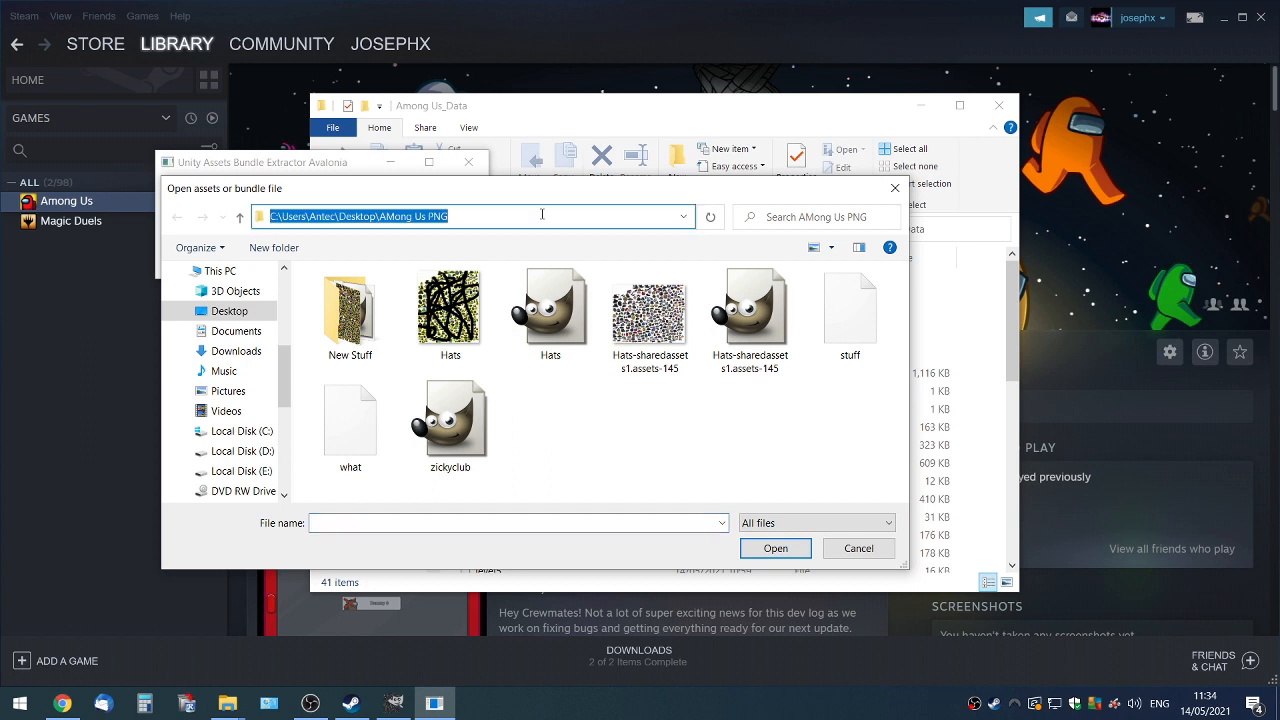
{"action": "key", "text": "ctrl+v"}
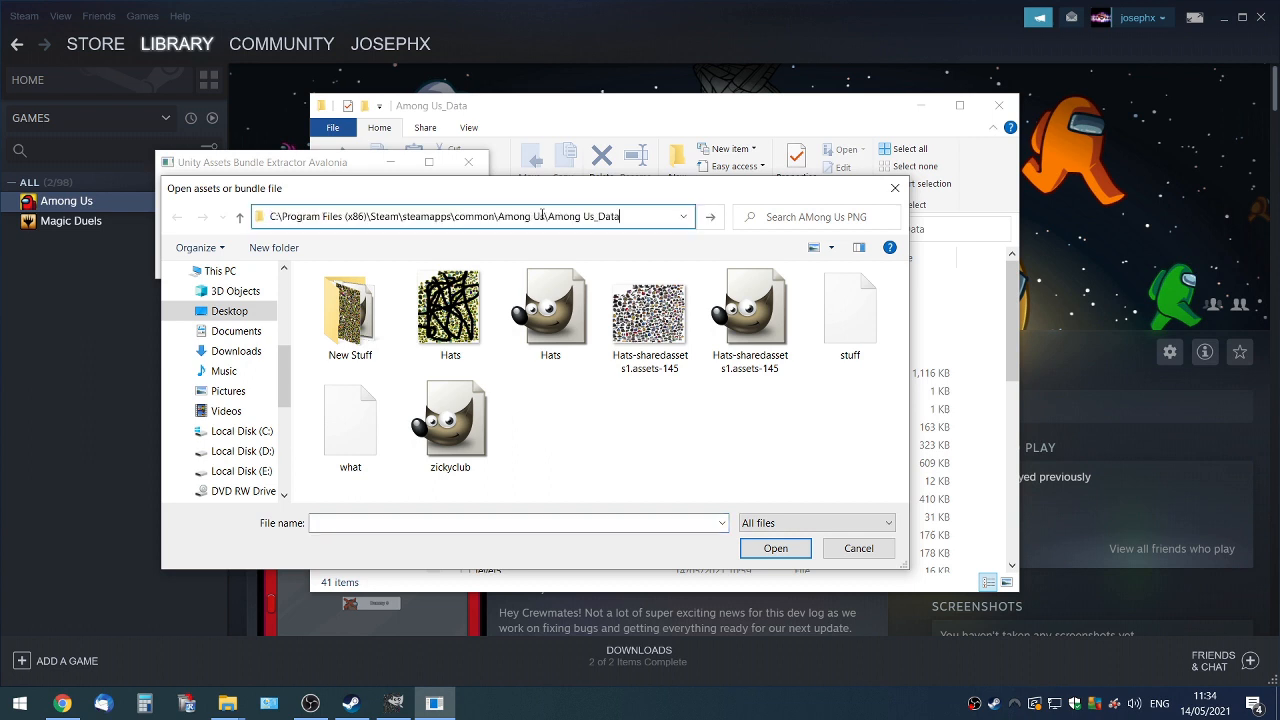
{"action": "left_click", "coordinate": [765, 555]}
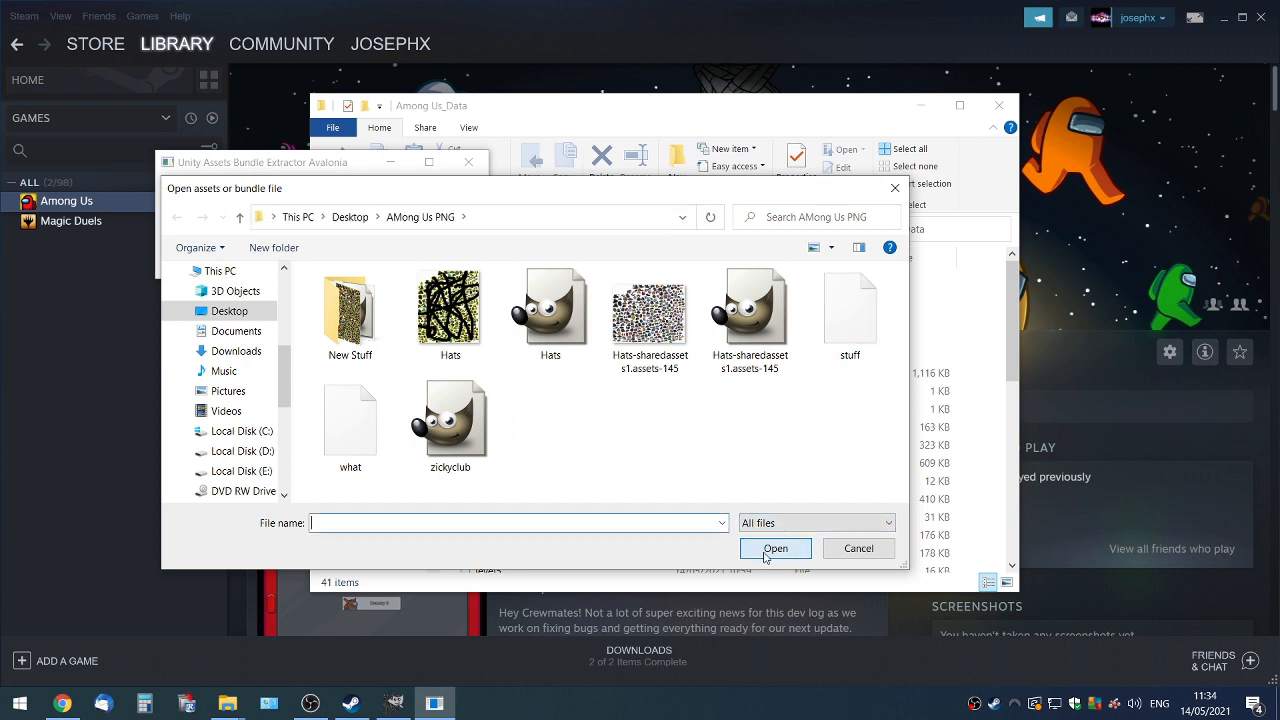
{"action": "left_click", "coordinate": [617, 216]}
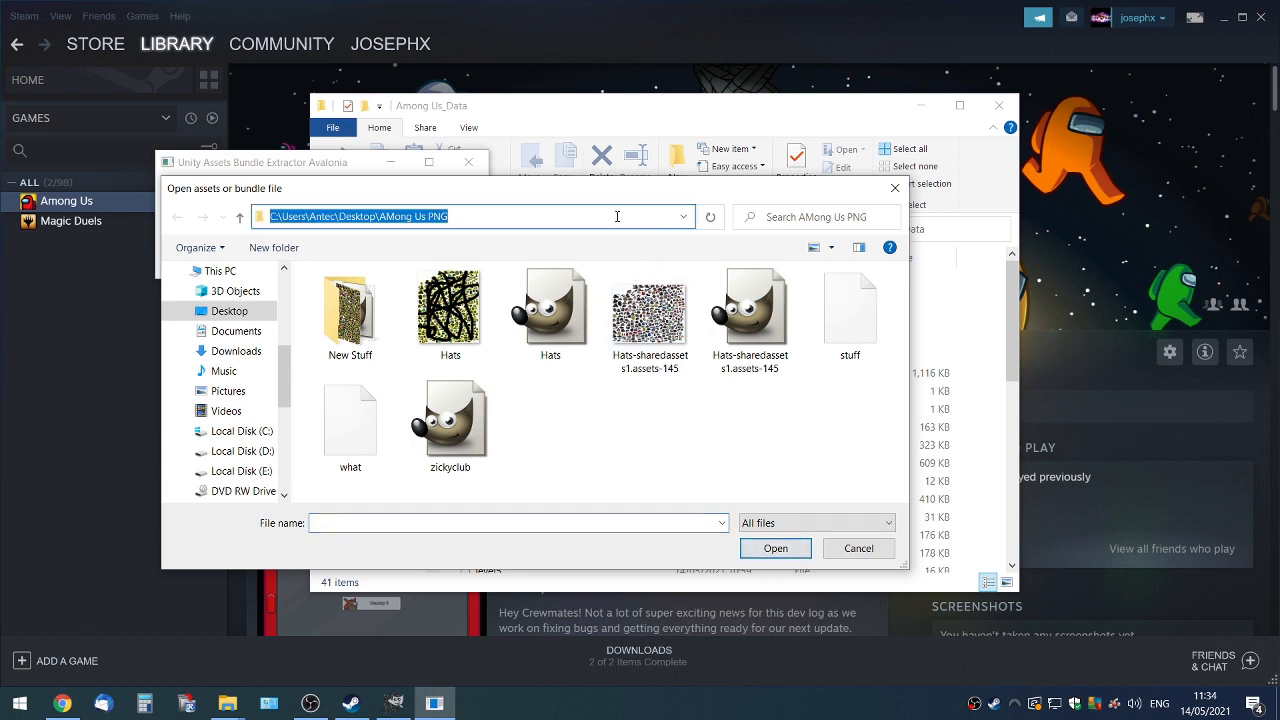
{"action": "key", "text": "ctrl+v"}
{"action": "key", "text": "Return"}
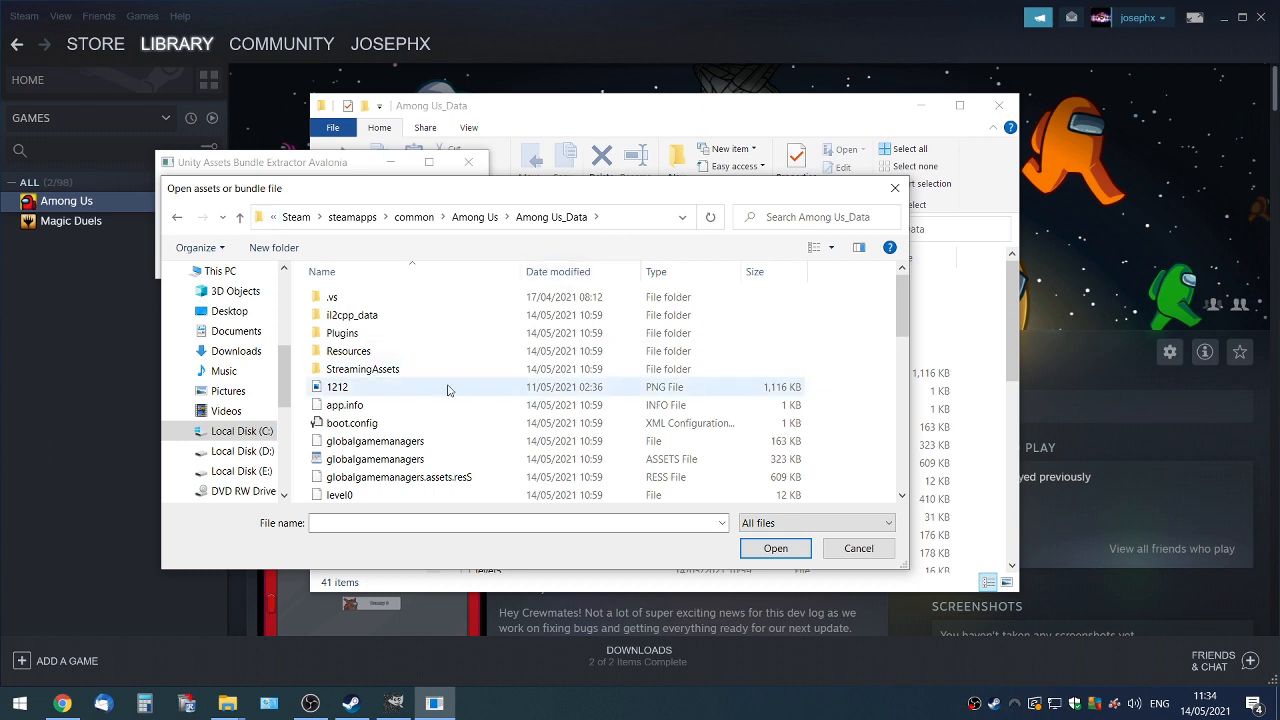
- Open the sharedassets1 ASSETS file from the Among Us_Data folder
{"action": "scroll", "coordinate": [451, 413], "scroll_direction": "down", "scroll_amount": 4}
{"action": "scroll", "coordinate": [451, 413], "scroll_direction": "down", "scroll_amount": 2}
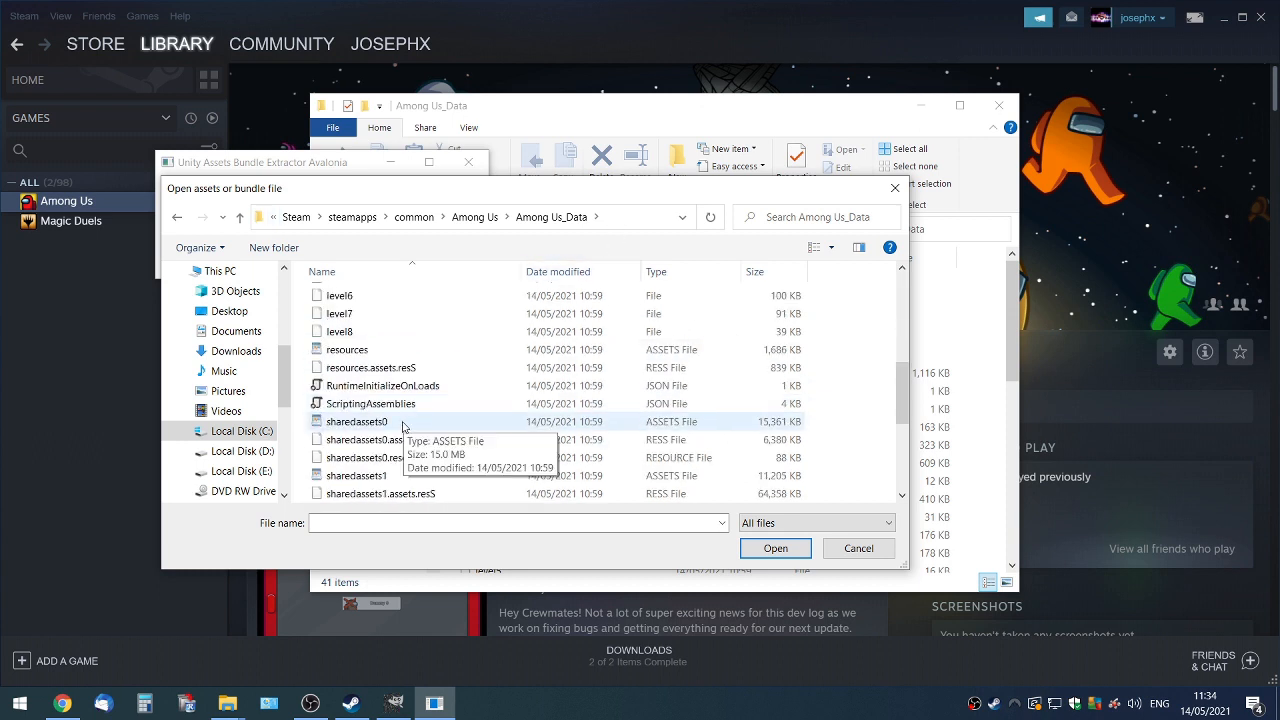
{"action": "left_click", "coordinate": [385, 479]}
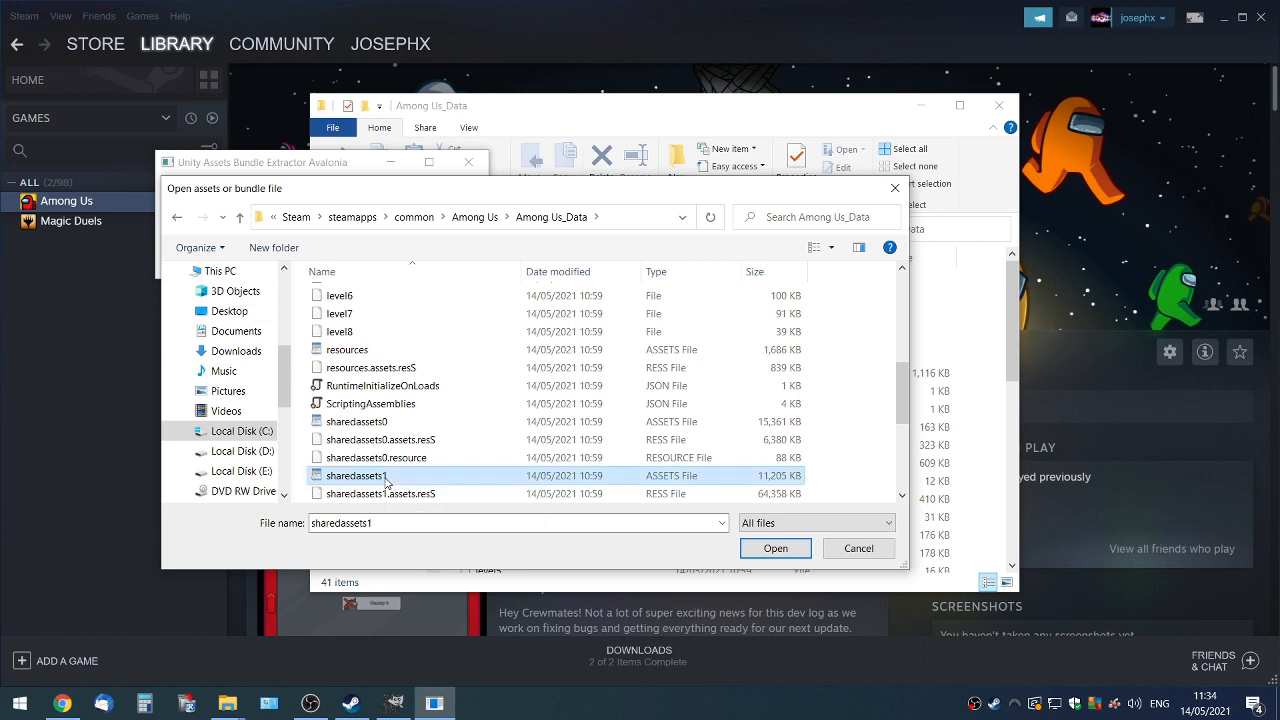
{"action": "left_click", "coordinate": [774, 549]}
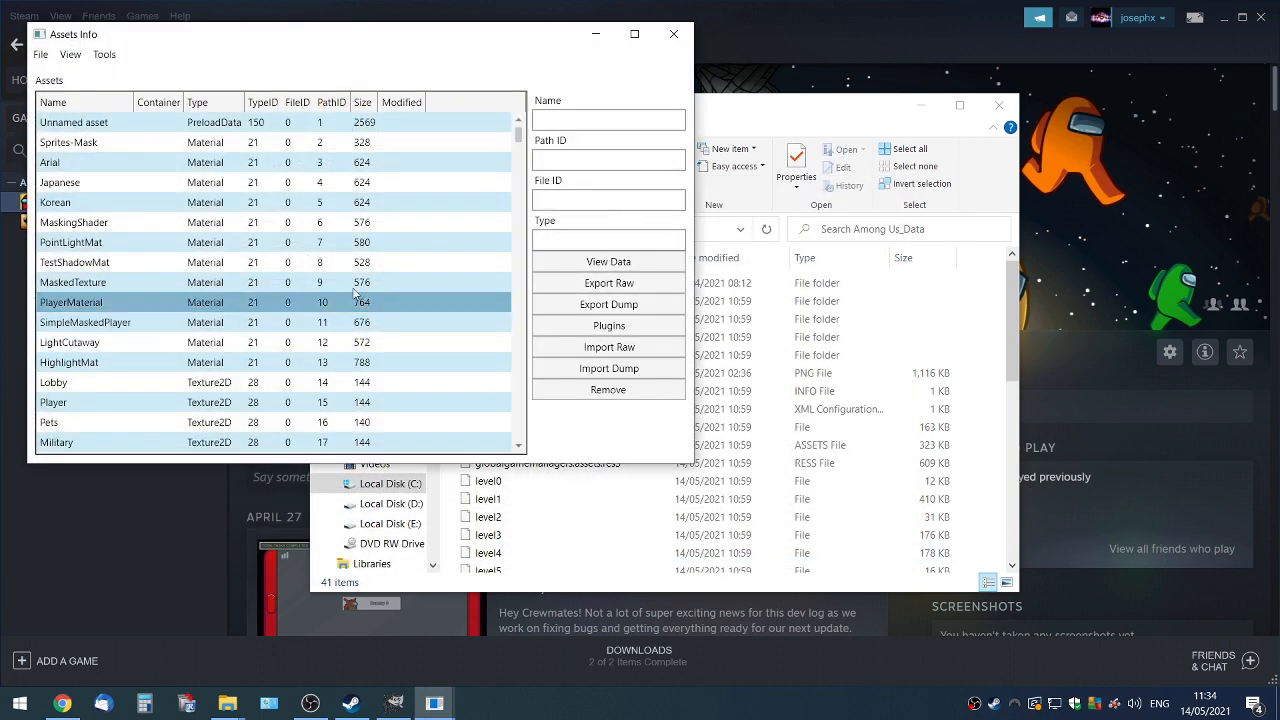
- Sort the assets by type in descending order and select the Hats Texture2D asset
{"action": "left_click", "coordinate": [208, 104]}
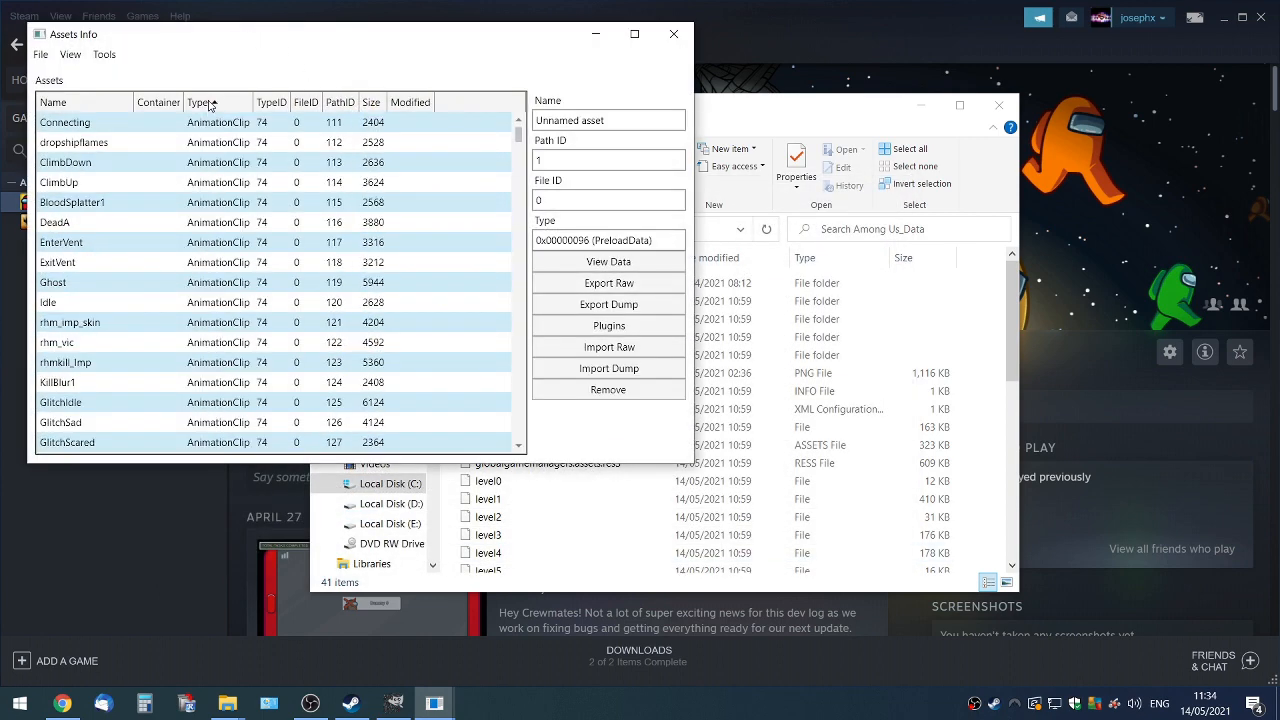
{"action": "left_click", "coordinate": [208, 104]}
{"action": "scroll", "coordinate": [190, 303], "scroll_direction": "down", "scroll_amount": 20}
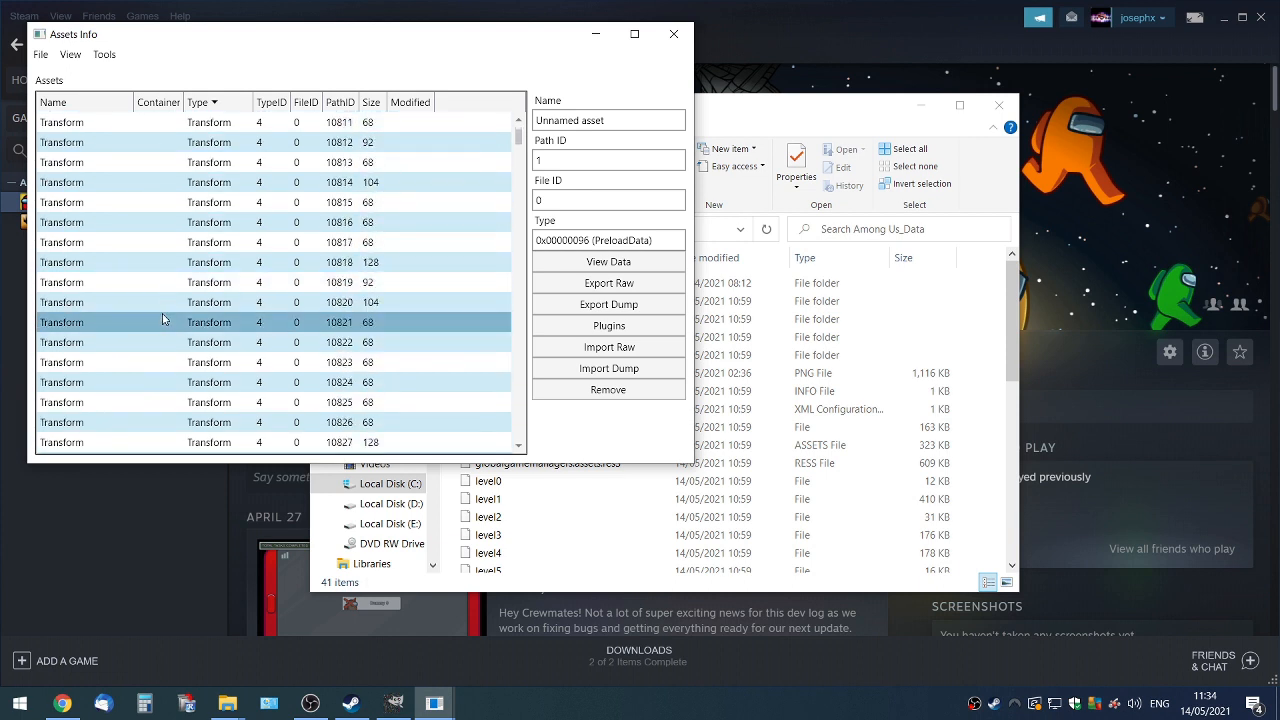
{"action": "scroll", "coordinate": [165, 320], "scroll_direction": "down", "scroll_amount": 20}
{"action": "scroll", "coordinate": [178, 325], "scroll_direction": "down", "scroll_amount": 20}
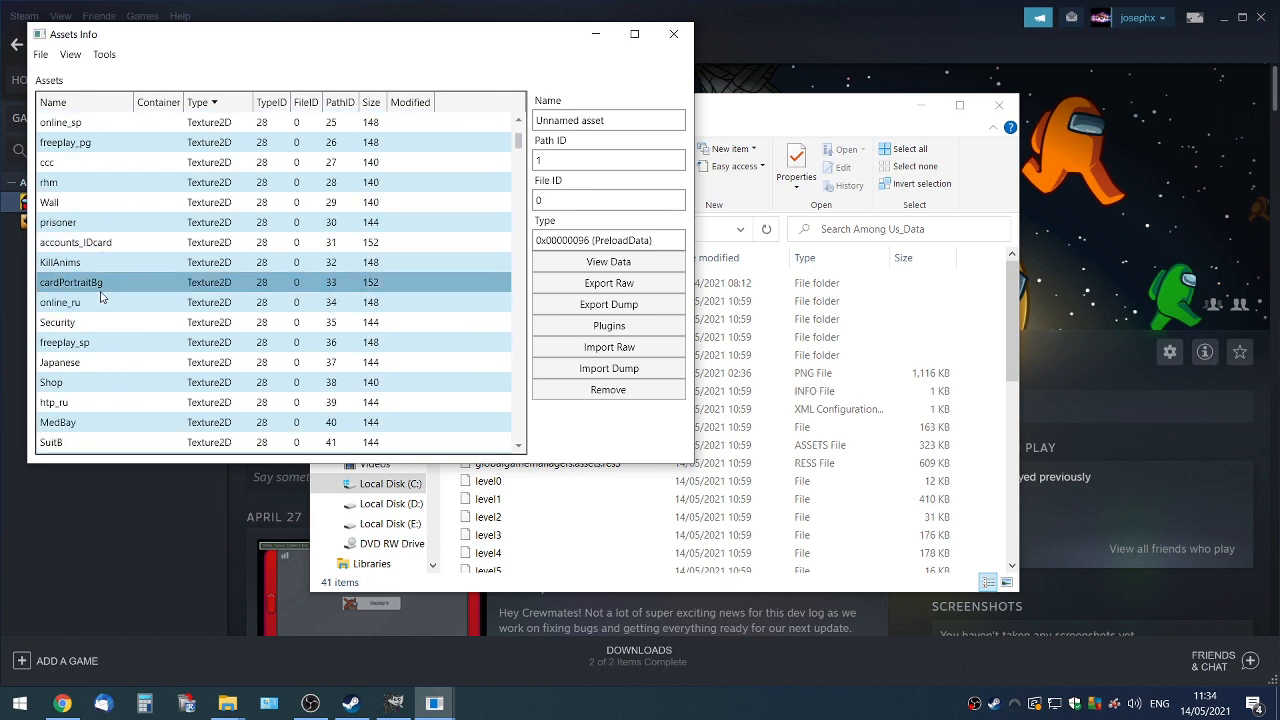
{"action": "scroll", "coordinate": [103, 329], "scroll_direction": "down", "scroll_amount": 2}
{"action": "scroll", "coordinate": [103, 329], "scroll_direction": "down", "scroll_amount": 2}
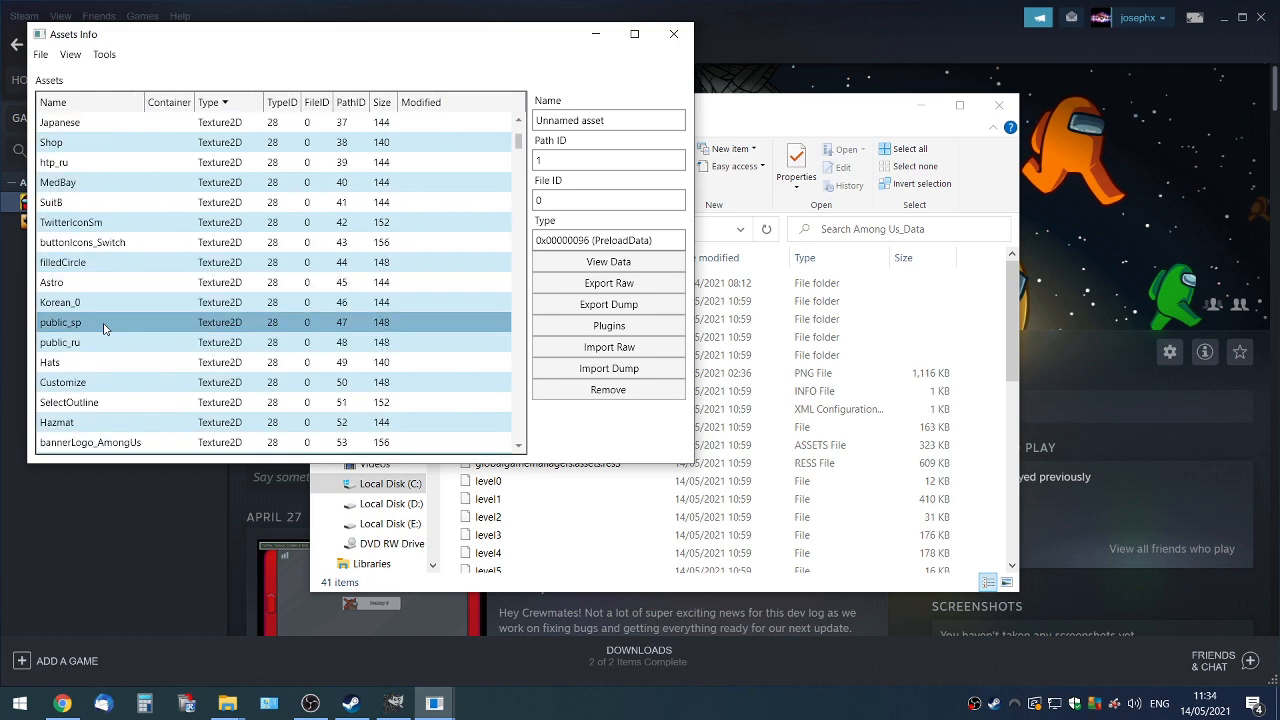
{"action": "left_click", "coordinate": [145, 370]}
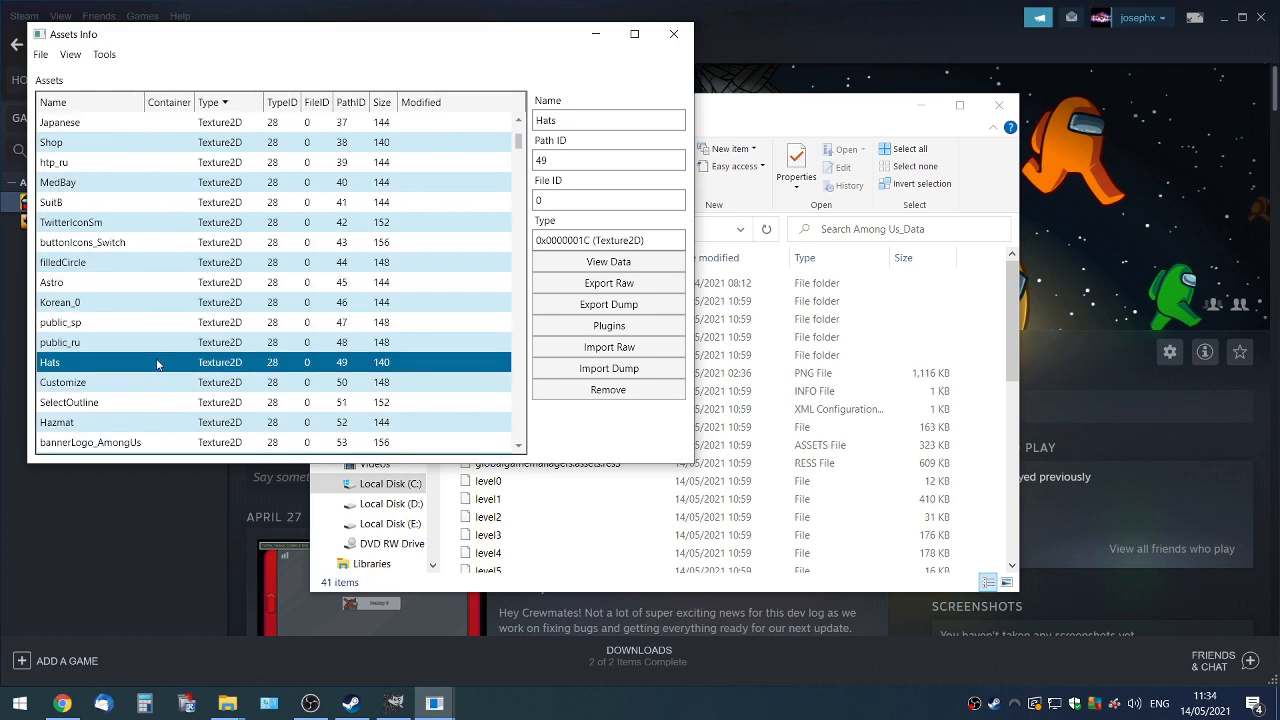
- Try to export the Hats texture as a PNG named 1414 to the Desktop, allowing UABEAvalonia.exe in the AVG alert
{"action": "left_click", "coordinate": [627, 328]}
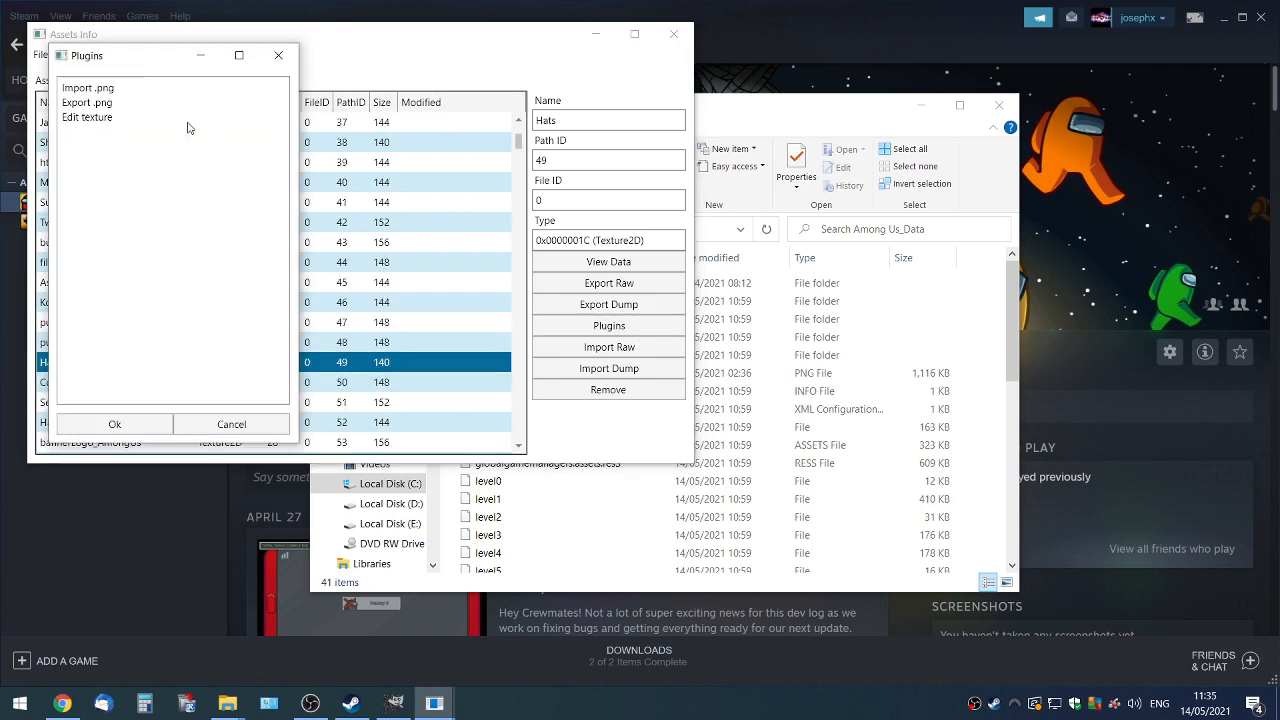
{"action": "left_click", "coordinate": [92, 104]}
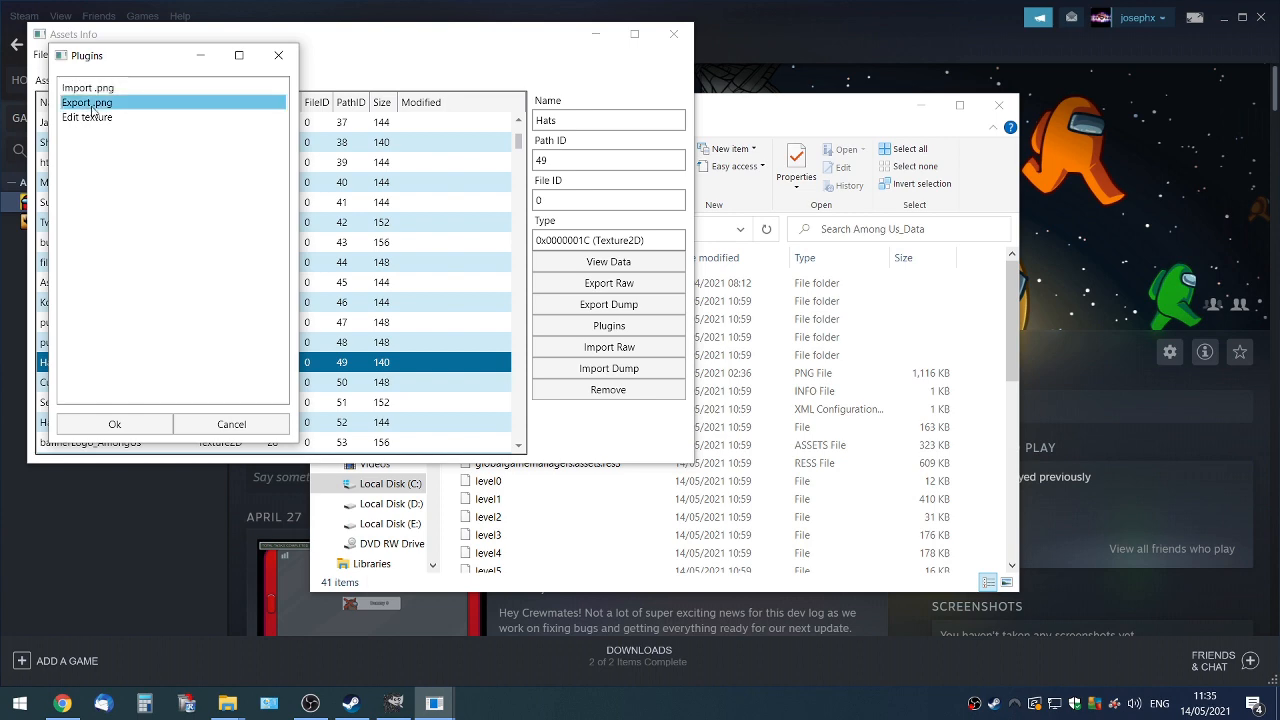
{"action": "left_click", "coordinate": [150, 428]}
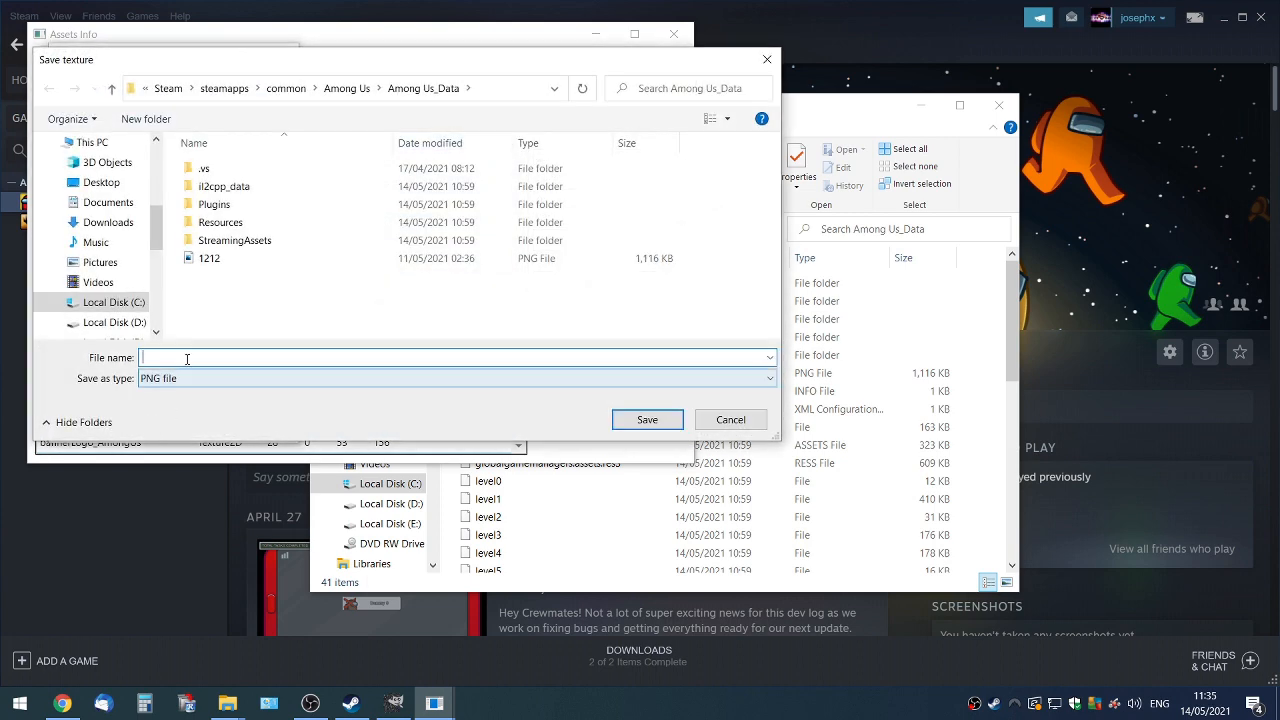
{"action": "left_click", "coordinate": [101, 184]}
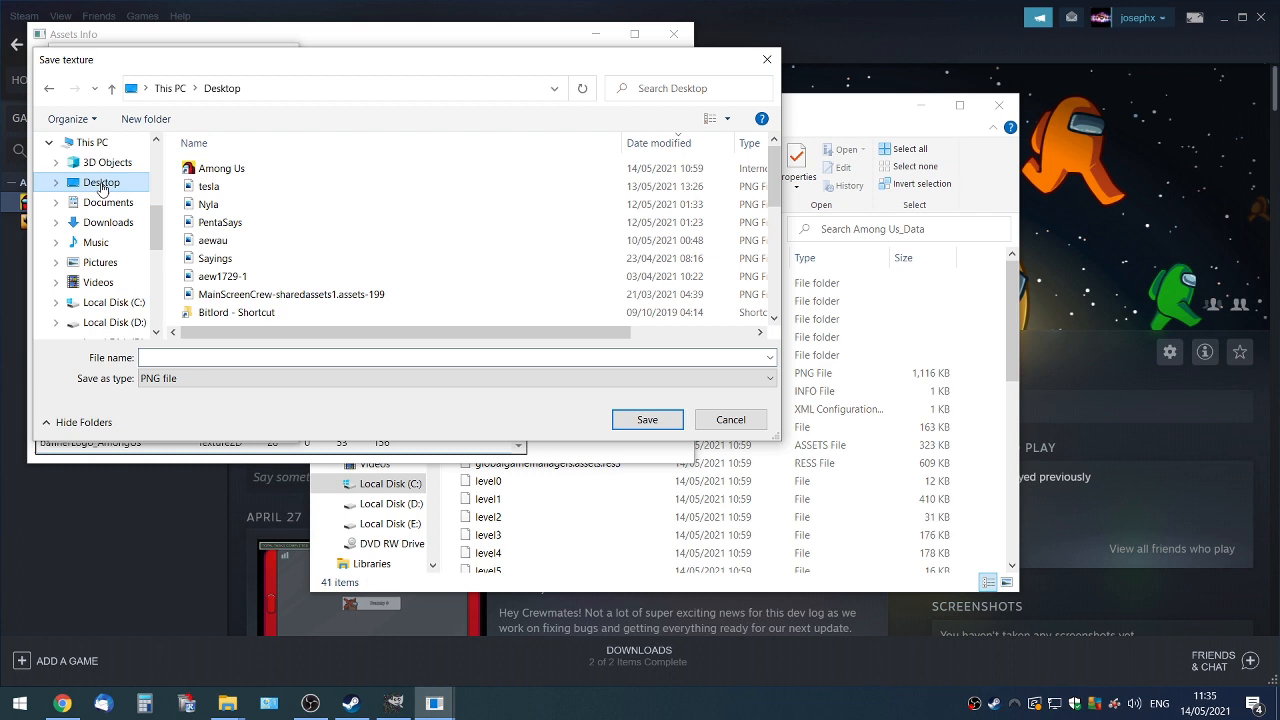
{"action": "left_click", "coordinate": [197, 358]}
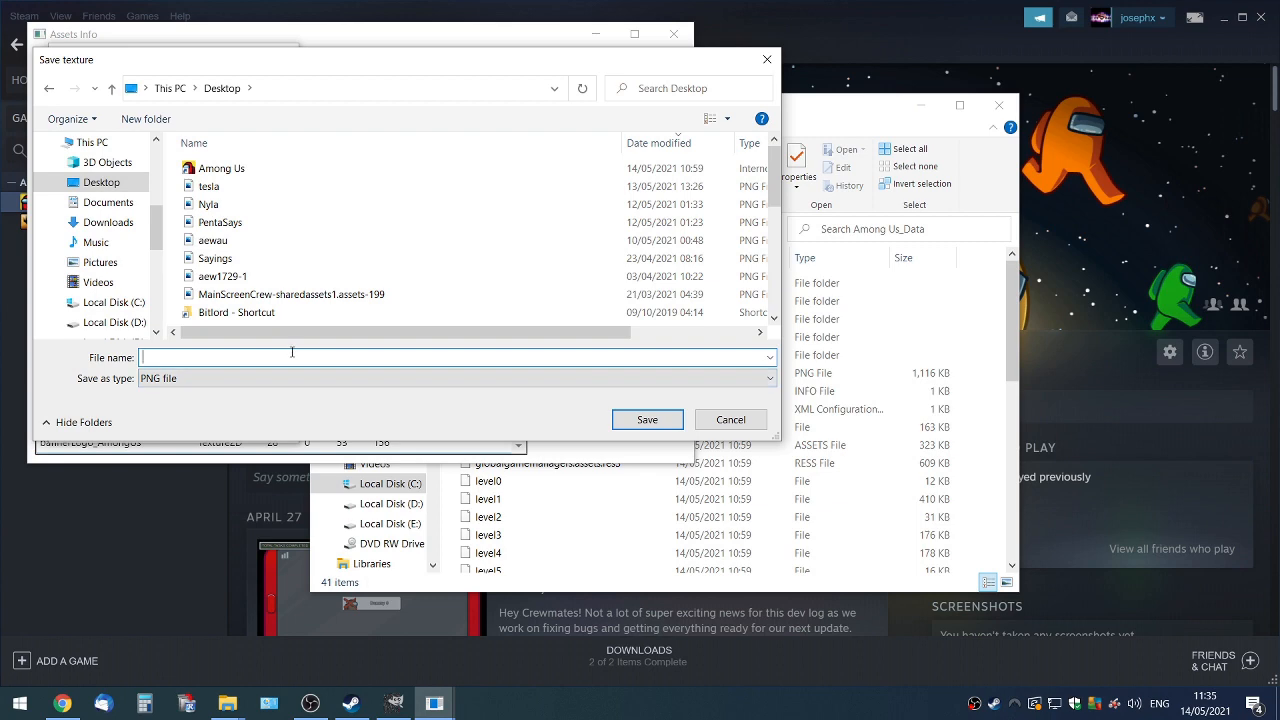
{"action": "left_click", "coordinate": [646, 420]}
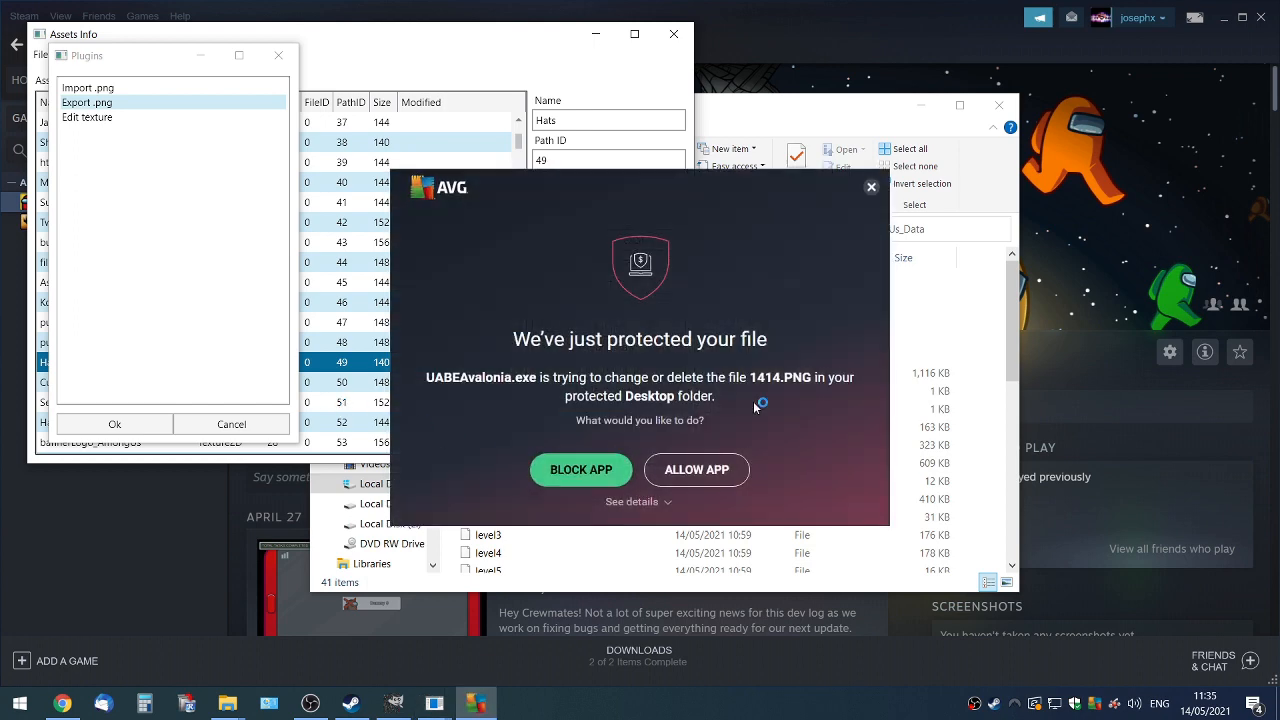
{"action": "left_click", "coordinate": [700, 472]}
{"action": "left_click", "coordinate": [650, 451]}
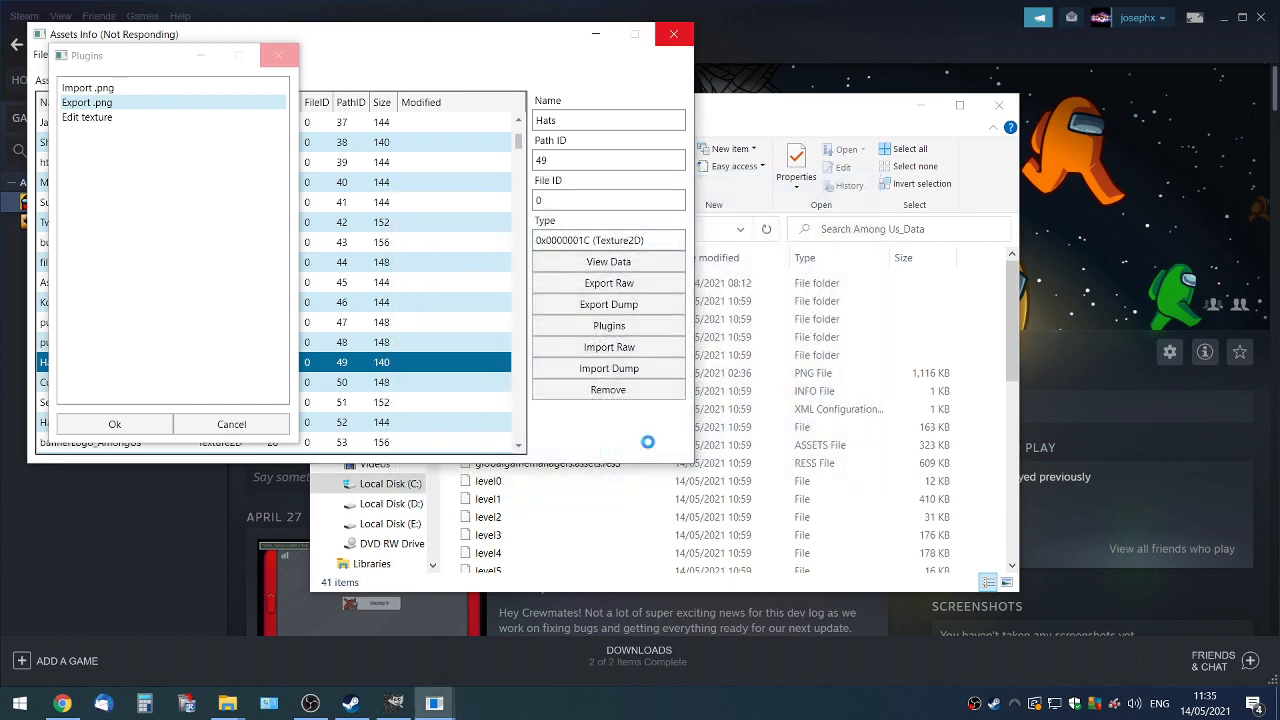
- Minimize Steam, bring New folder (2) to the front and relaunch the UABEAvalonia application
{"action": "left_click", "coordinate": [1226, 18]}
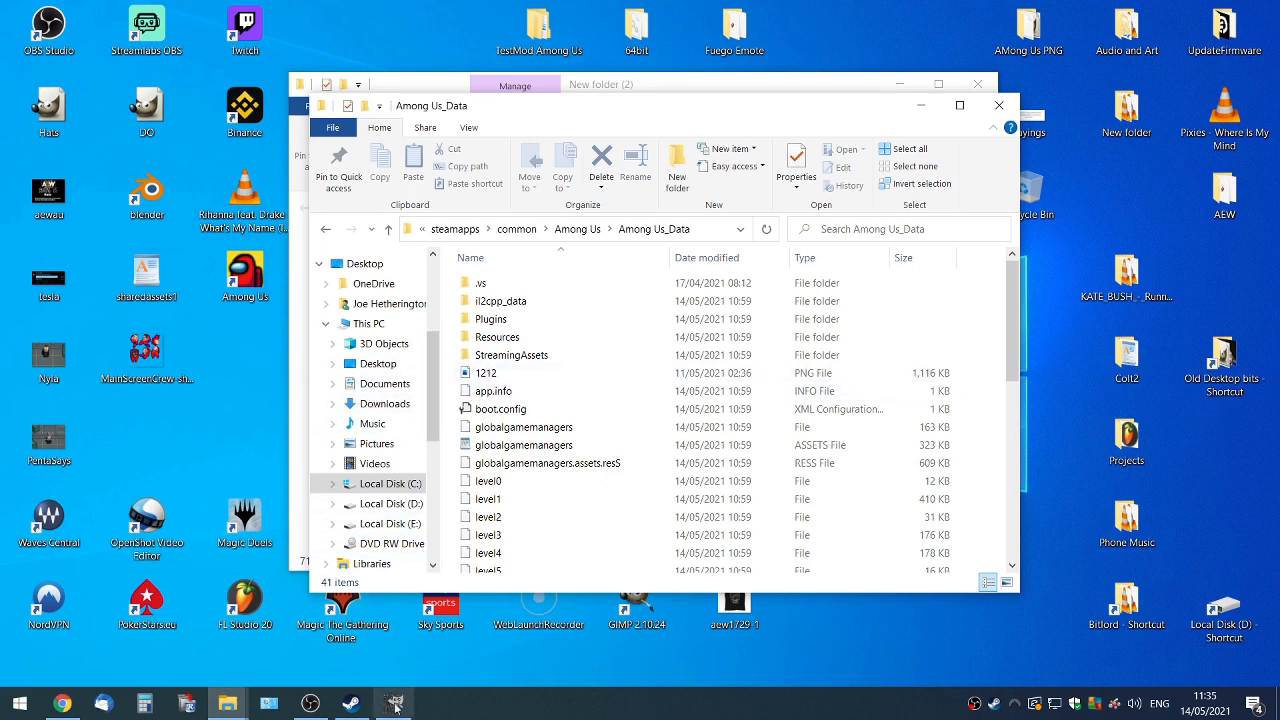
{"action": "mouse_move", "coordinate": [310, 703]}
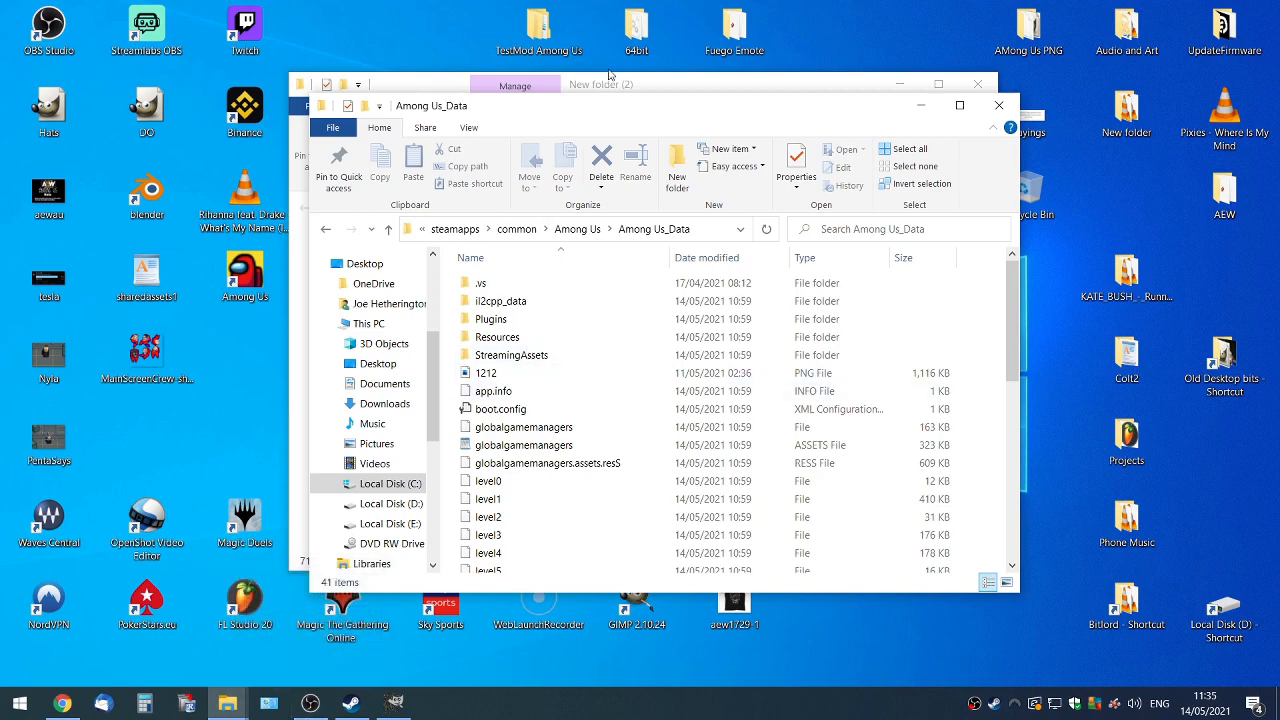
{"action": "left_click_drag", "start_coordinate": [658, 111], "coordinate": [912, 138]}
{"action": "left_click", "coordinate": [815, 95]}
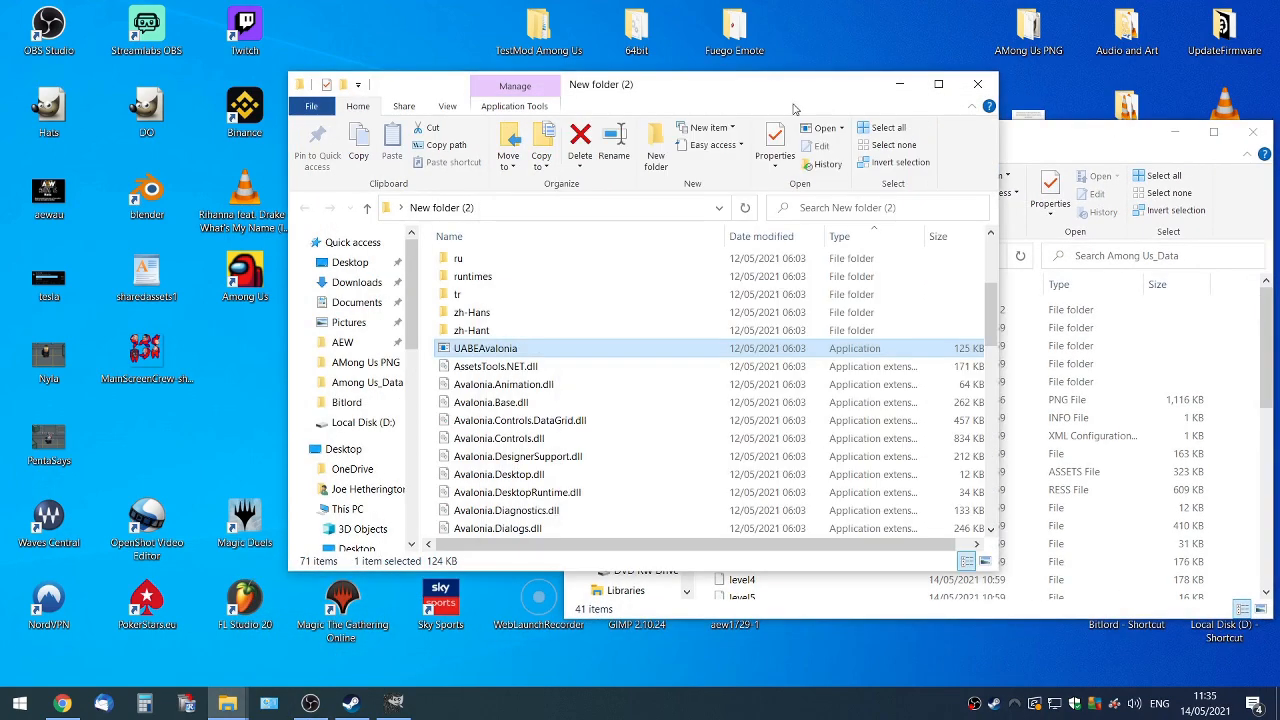
{"action": "double_click", "coordinate": [597, 351]}
- Start opening an assets file and go to C:\Program Files (x86)\Steam\steamapps\common\Among Us\Among Us_Data
{"action": "left_click", "coordinate": [83, 97]}
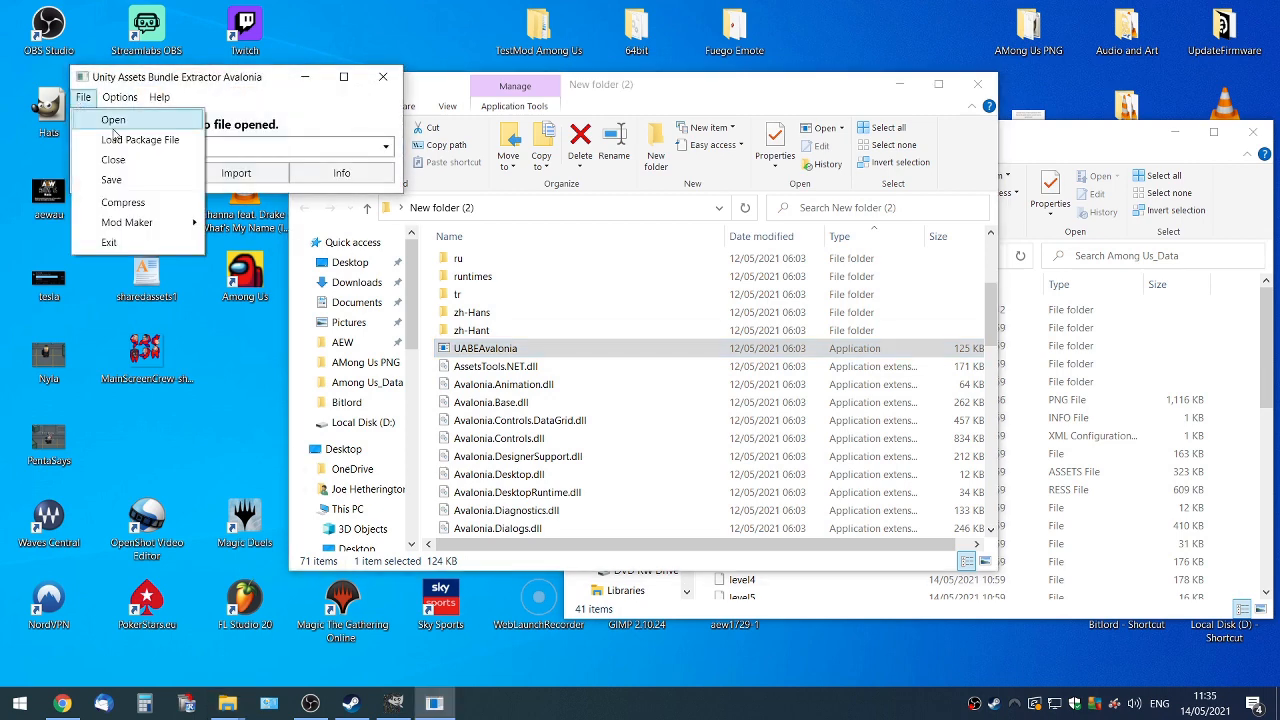
{"action": "left_click", "coordinate": [120, 122]}
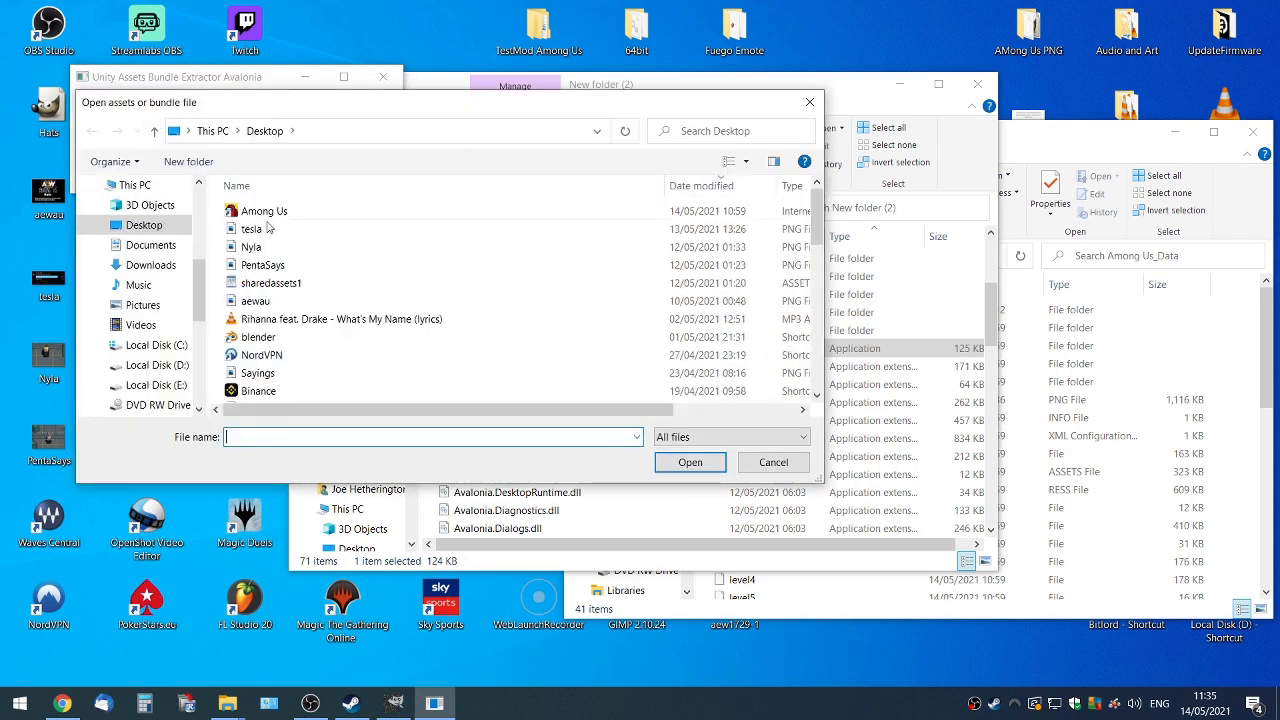
{"action": "right_click", "coordinate": [507, 136]}
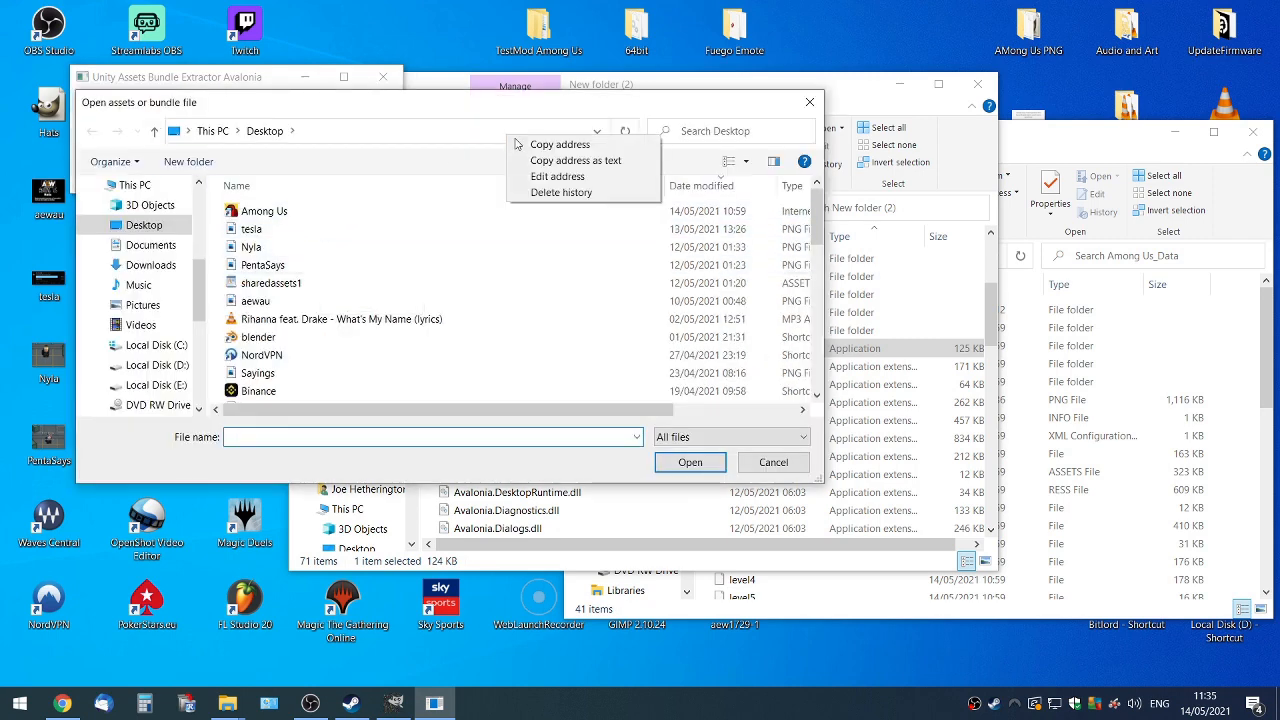
{"action": "left_click", "coordinate": [477, 128]}
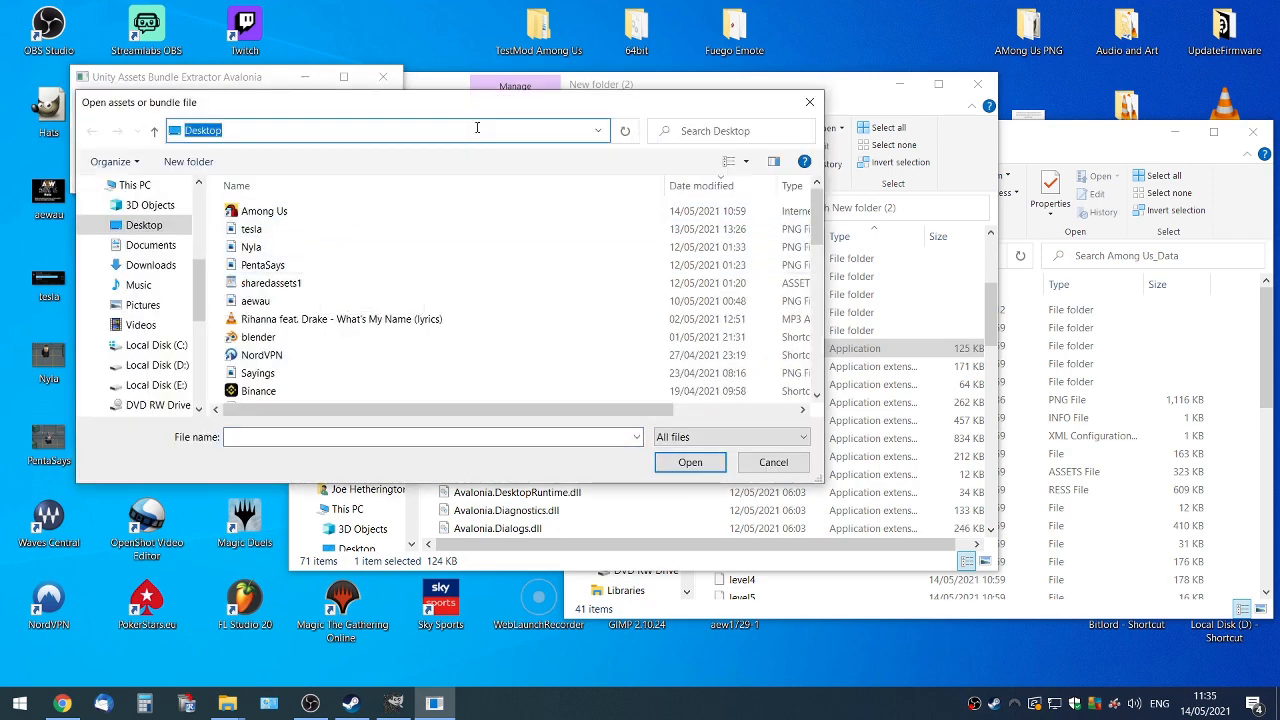
{"action": "type", "text": "C:\\Program Files (x86)\\Steam\\steamapps\\common\\Among Us\\Among Us_Data"}
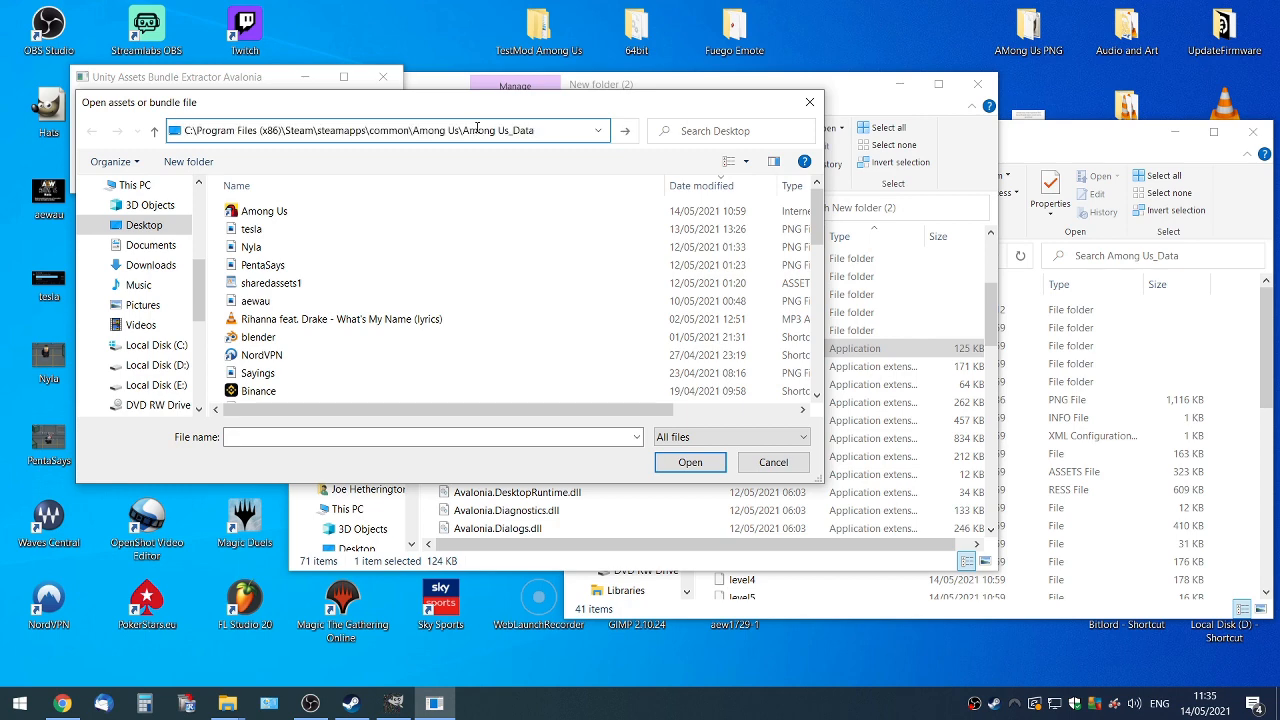
{"action": "key", "text": "Return"}
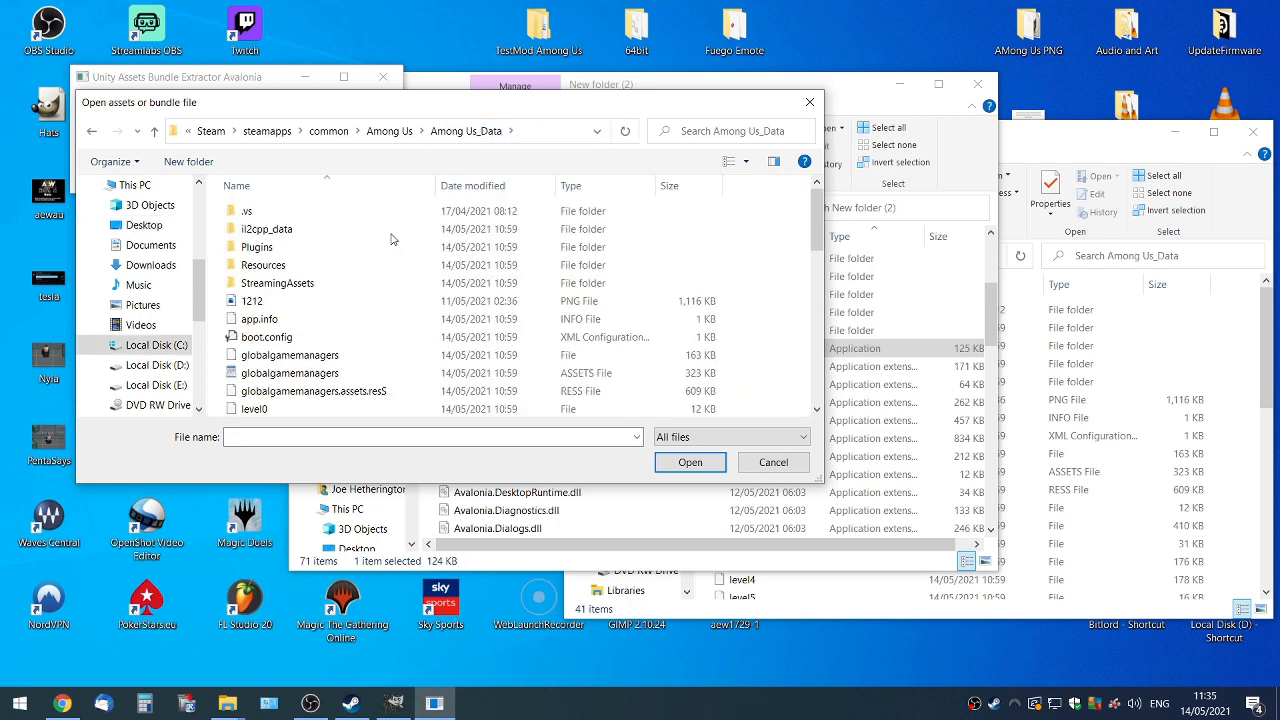
- Load the sharedassets1 ASSETS file into the relaunched UABEA
{"action": "scroll", "coordinate": [337, 311], "scroll_direction": "down", "scroll_amount": 4}
{"action": "scroll", "coordinate": [337, 311], "scroll_direction": "down", "scroll_amount": 2}
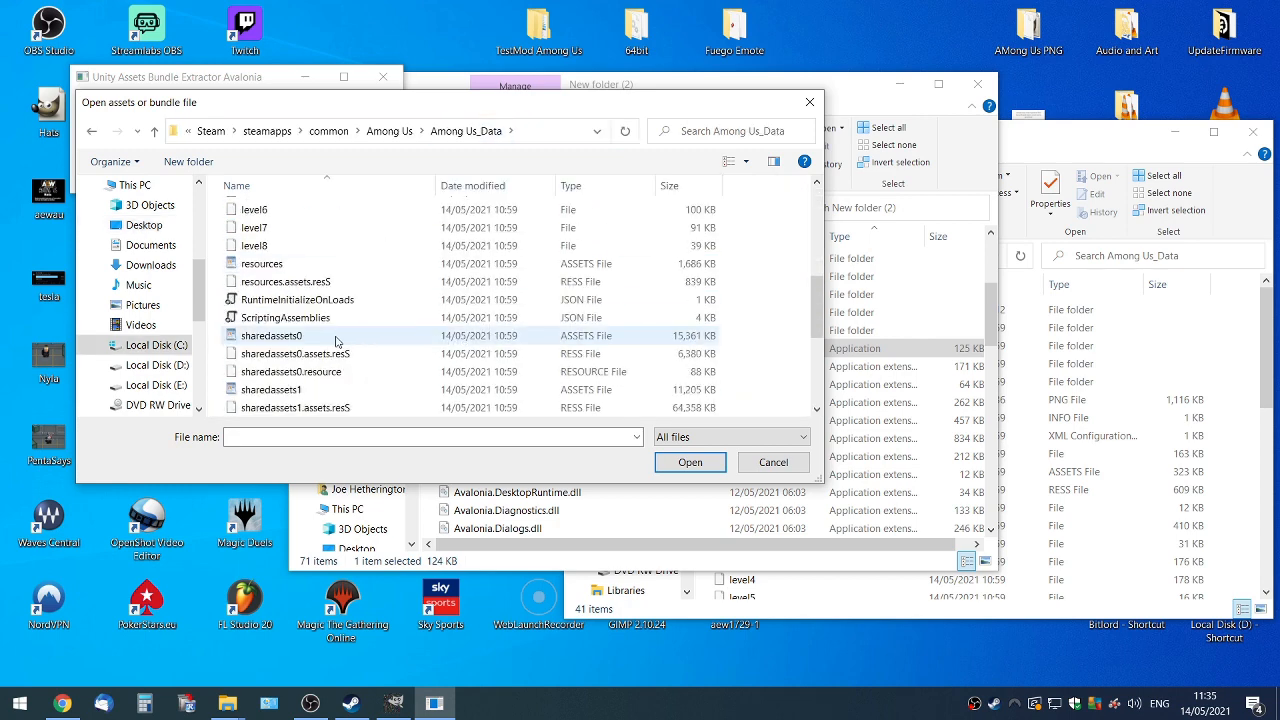
{"action": "left_click", "coordinate": [348, 389]}
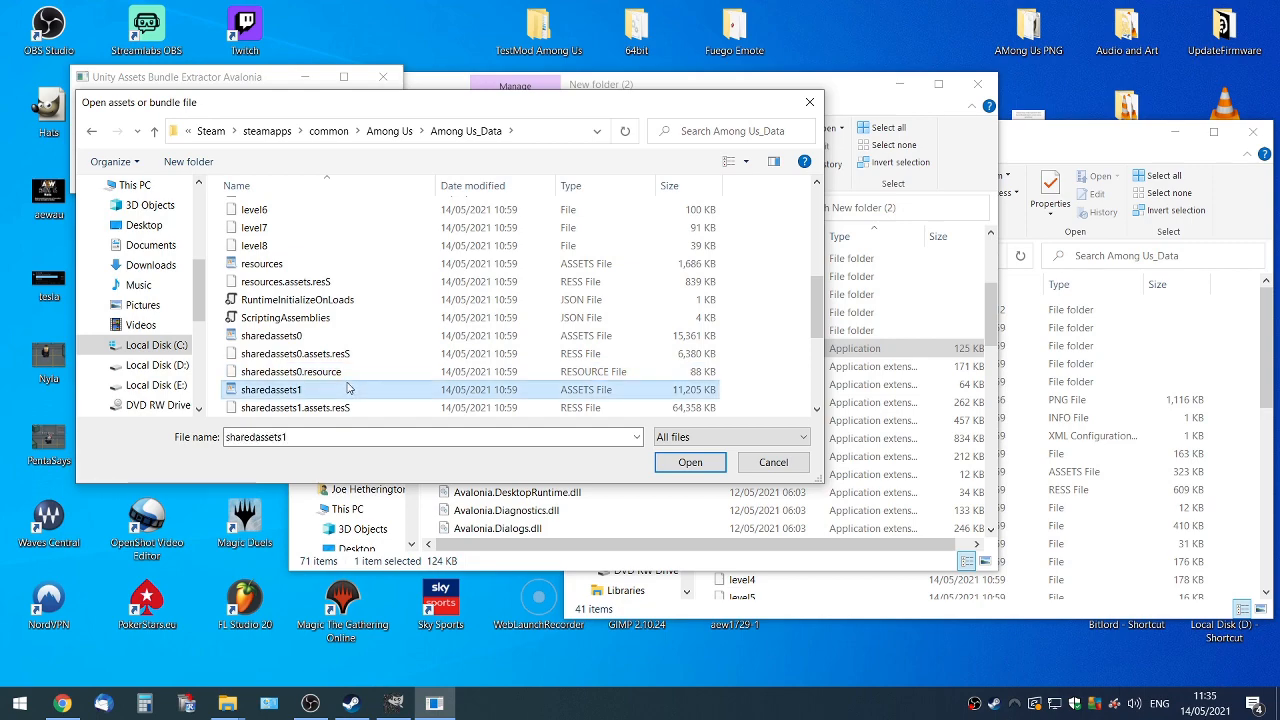
{"action": "left_click", "coordinate": [683, 470]}
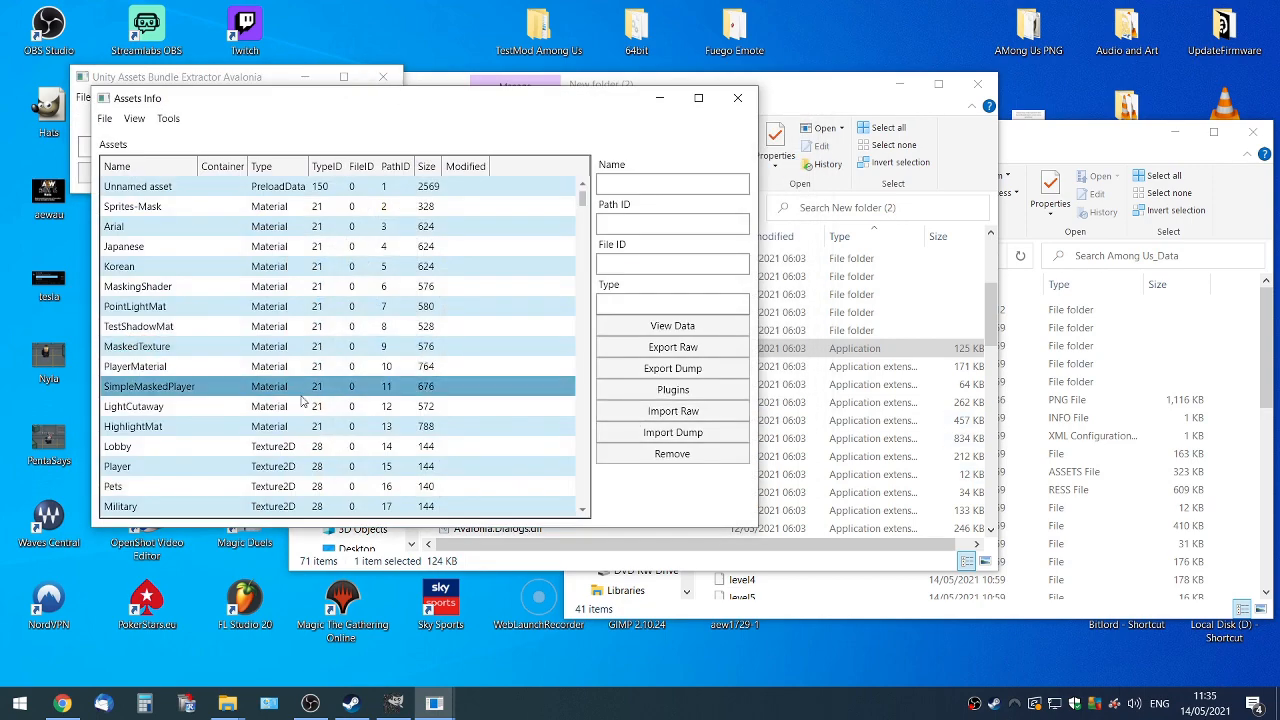
- Sort the asset list by type in descending order and select the Hats Texture2D asset
{"action": "left_click", "coordinate": [330, 226]}
{"action": "left_click", "coordinate": [291, 167]}
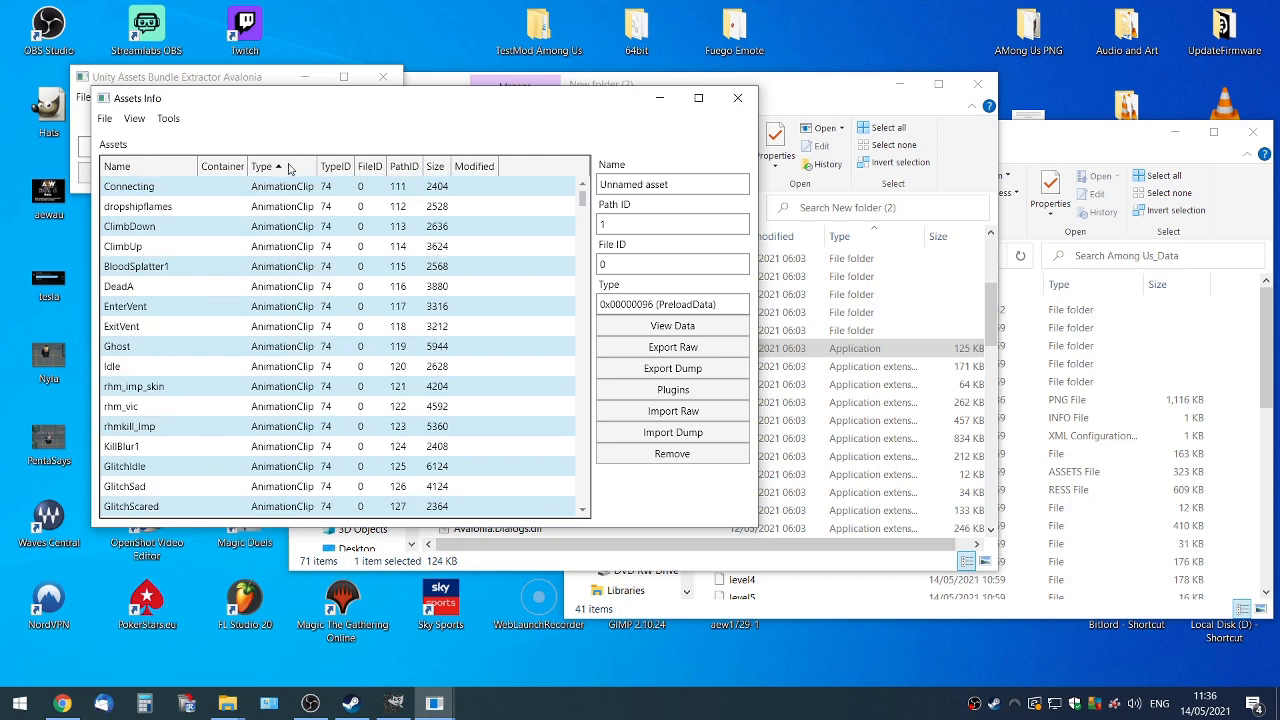
{"action": "left_click", "coordinate": [288, 167]}
{"action": "scroll", "coordinate": [235, 380], "scroll_direction": "down", "scroll_amount": 10}
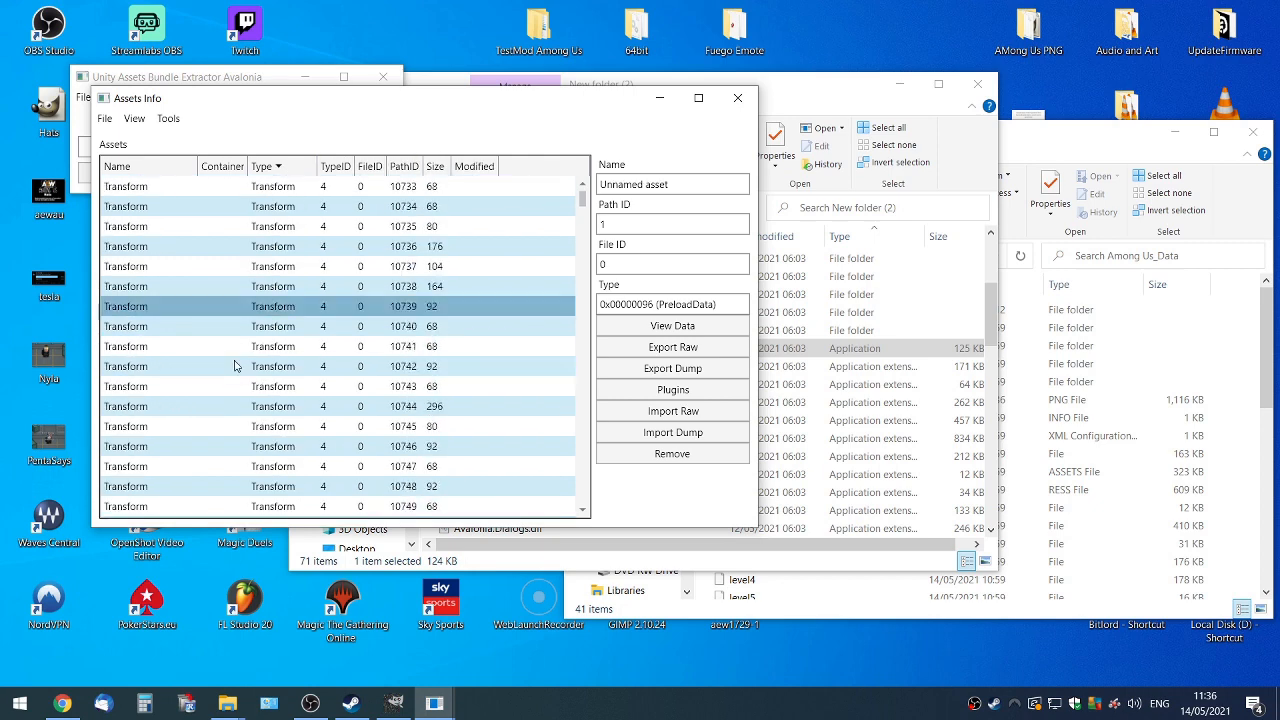
{"action": "scroll", "coordinate": [240, 420], "scroll_direction": "down", "scroll_amount": 20}
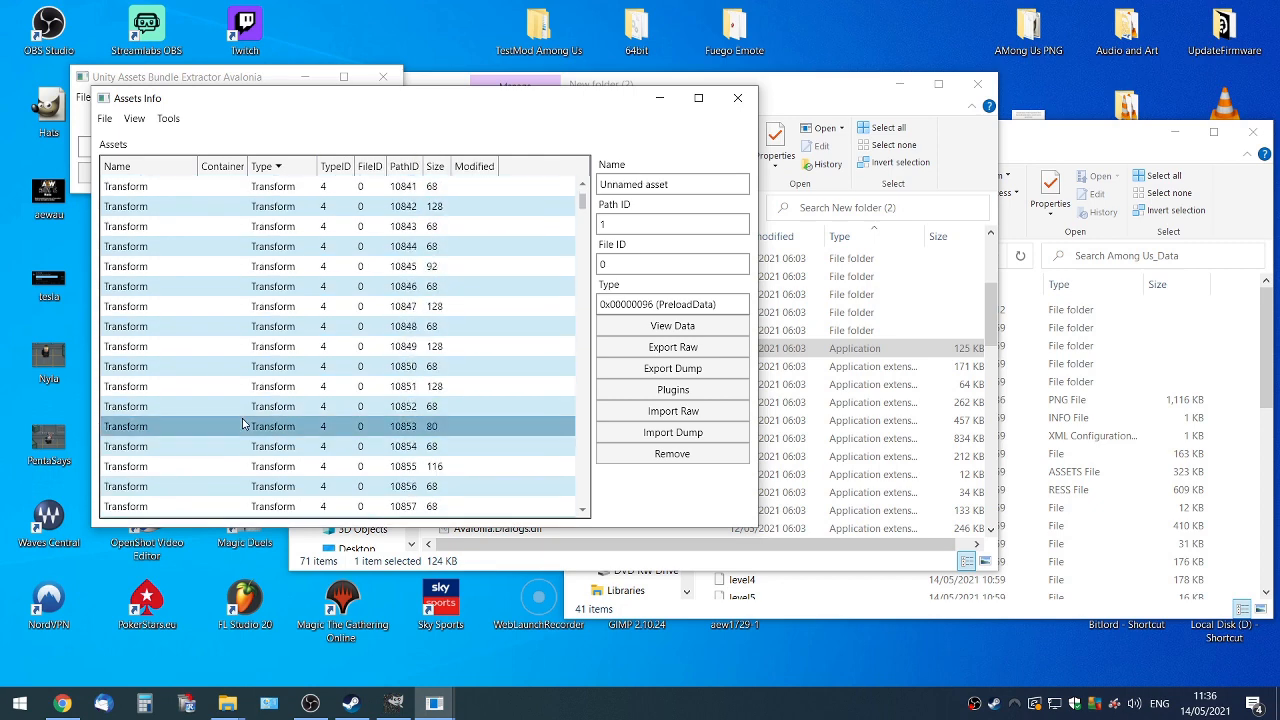
{"action": "scroll", "coordinate": [240, 420], "scroll_direction": "down", "scroll_amount": 10}
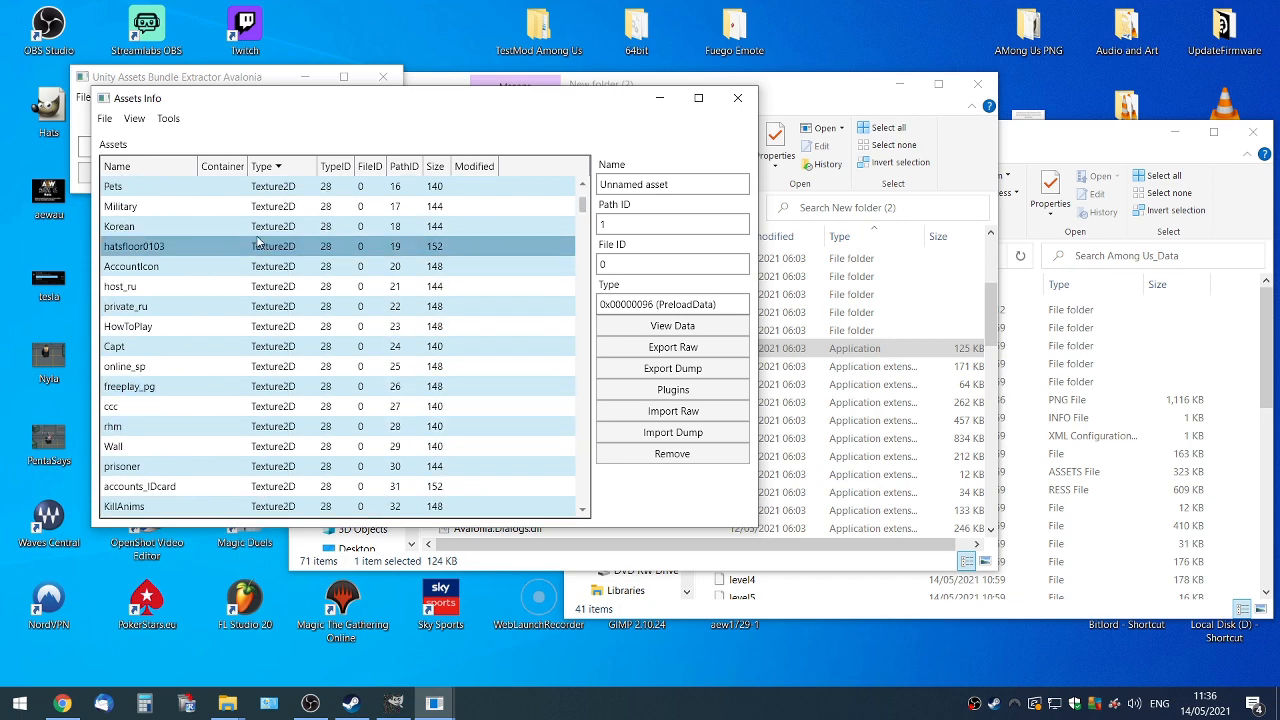
{"action": "scroll", "coordinate": [220, 260], "scroll_direction": "down", "scroll_amount": 1}
{"action": "scroll", "coordinate": [220, 282], "scroll_direction": "down", "scroll_amount": 5}
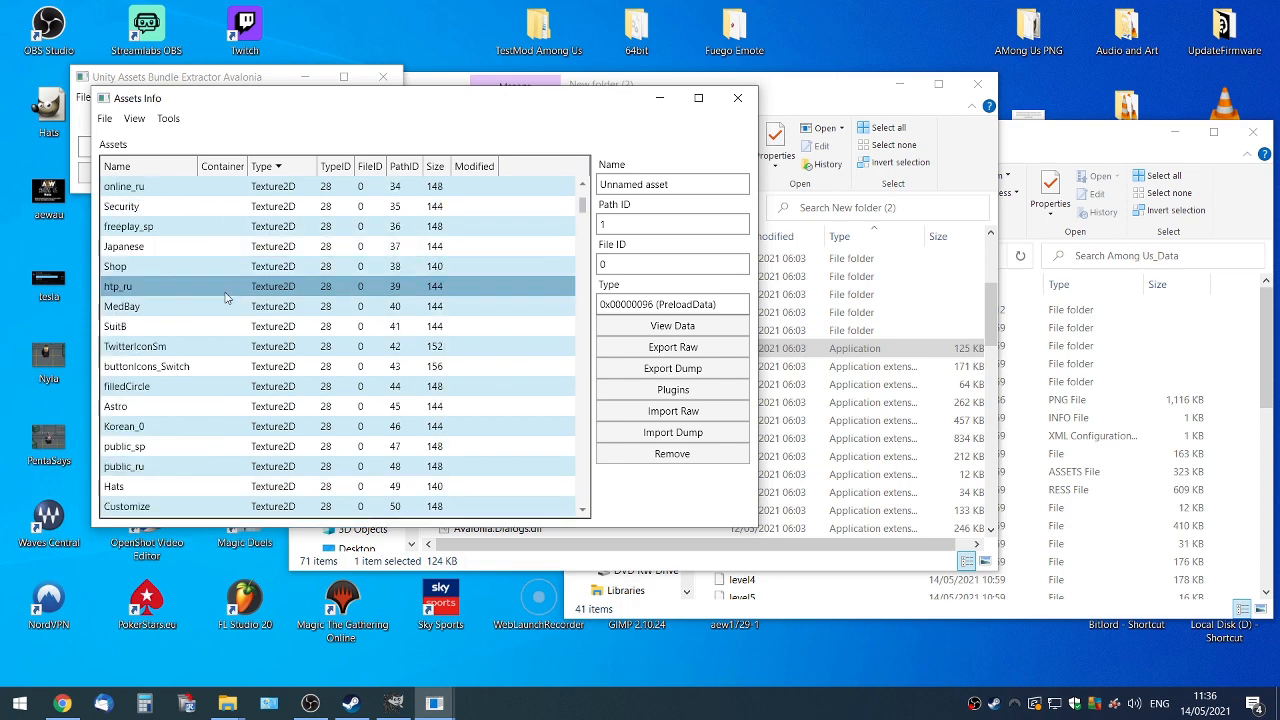
{"action": "scroll", "coordinate": [222, 388], "scroll_direction": "down", "scroll_amount": 1}
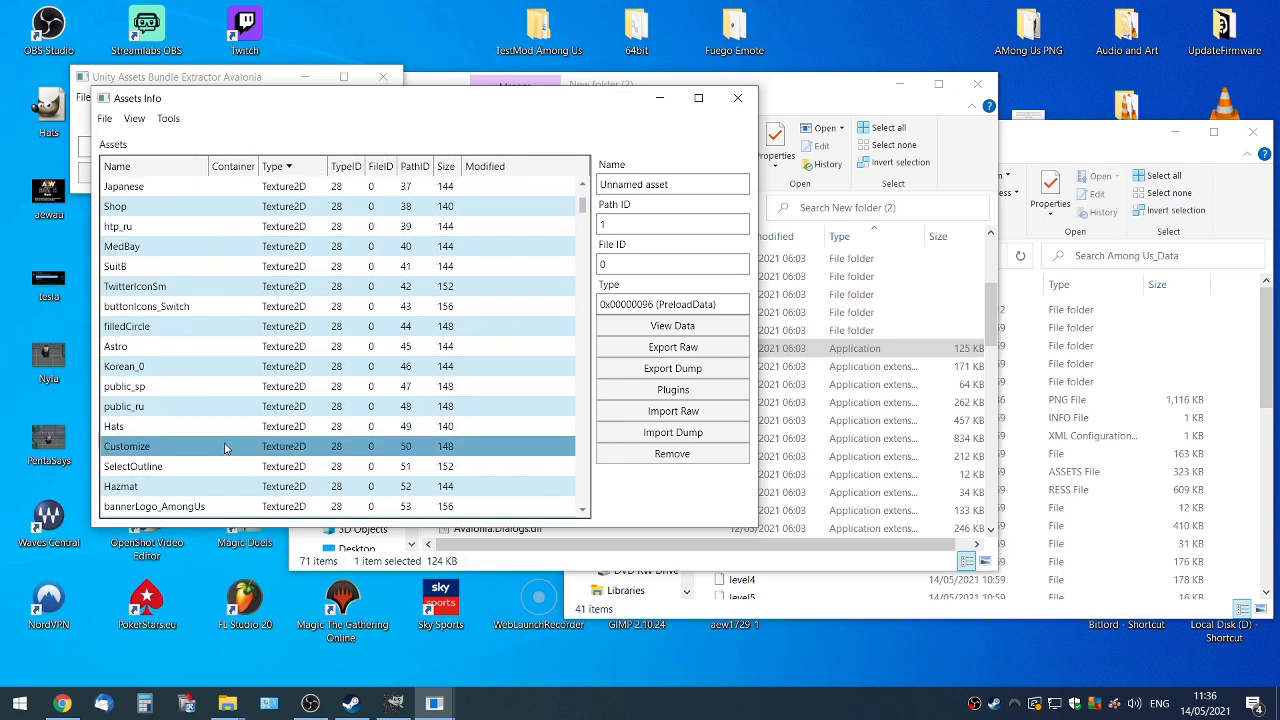
{"action": "left_click", "coordinate": [233, 432]}
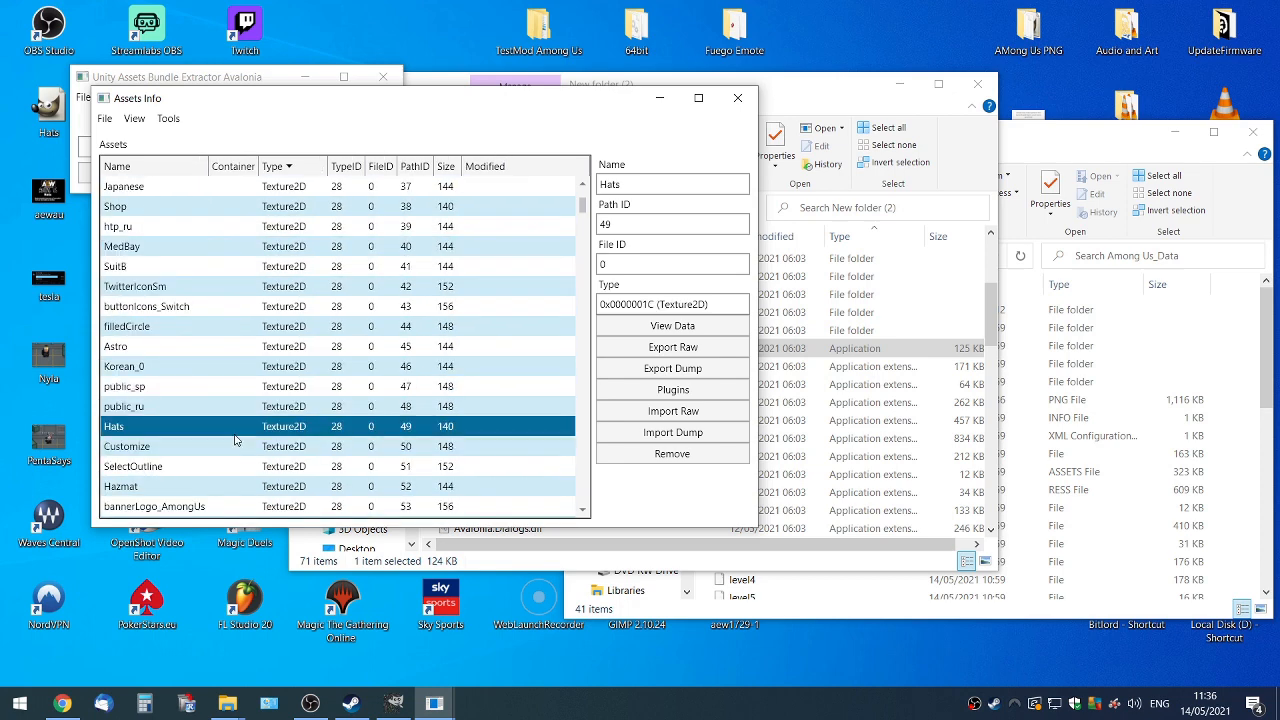
- Export the Hats texture through the Export .png plugin to the Among Us_Data folder, replacing the existing 1212 PNG
{"action": "left_click", "coordinate": [650, 396]}
{"action": "left_click", "coordinate": [180, 166]}
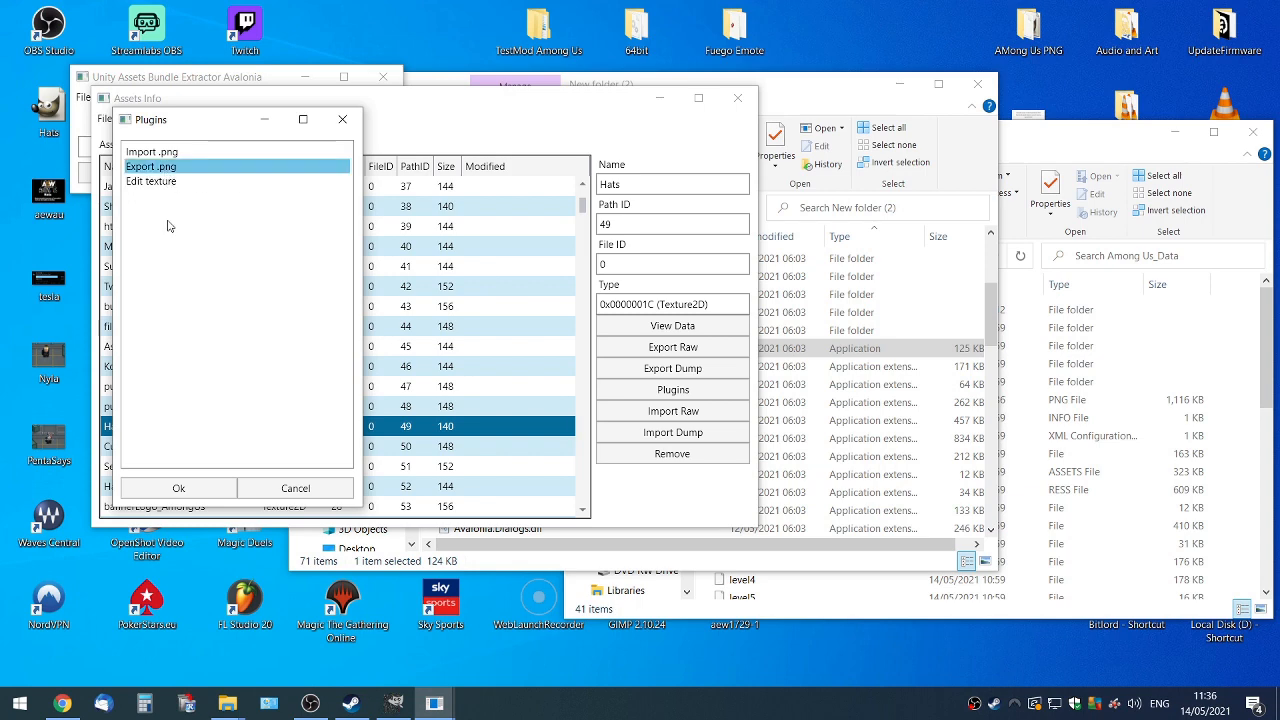
{"action": "left_click", "coordinate": [178, 488]}
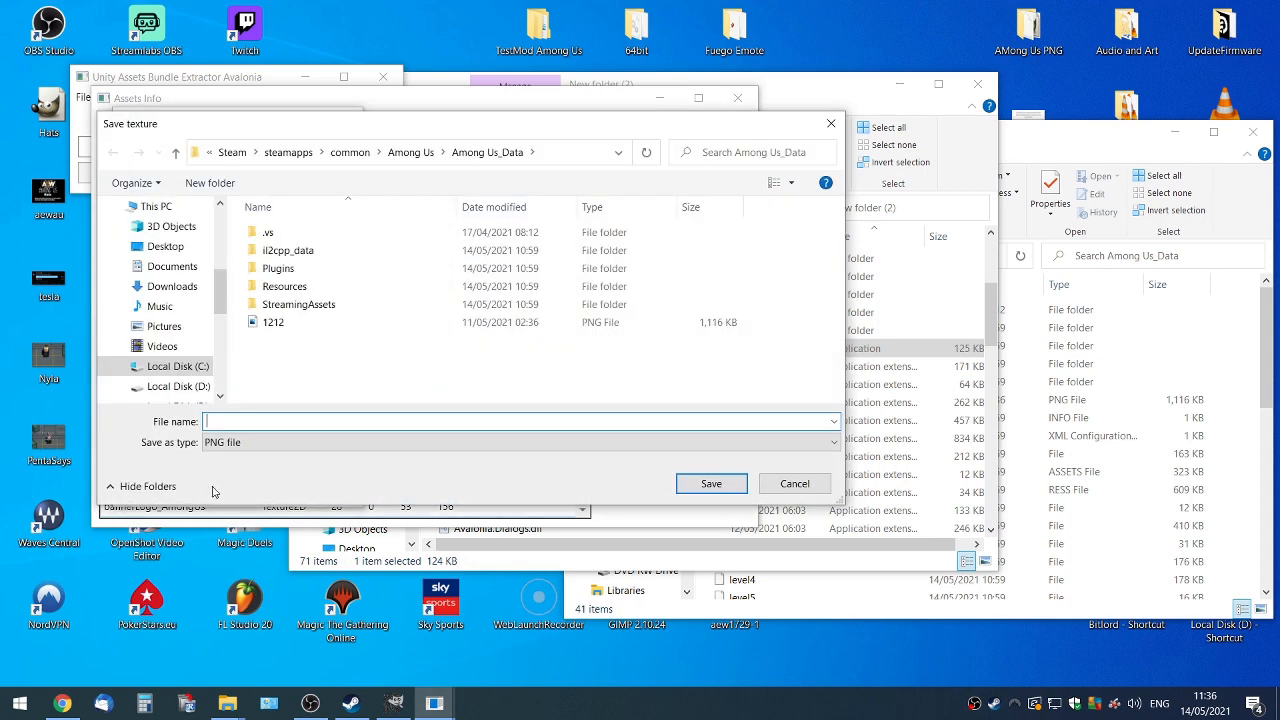
{"action": "left_click", "coordinate": [279, 326]}
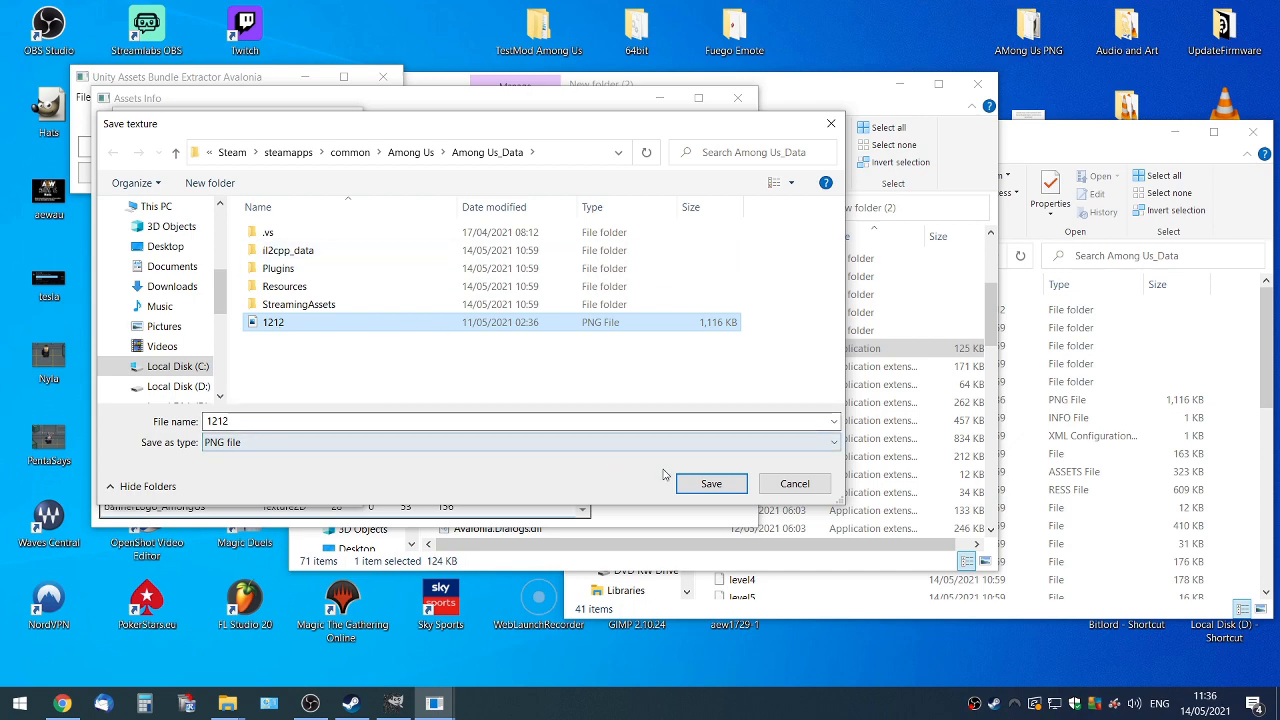
{"action": "left_click", "coordinate": [710, 484]}
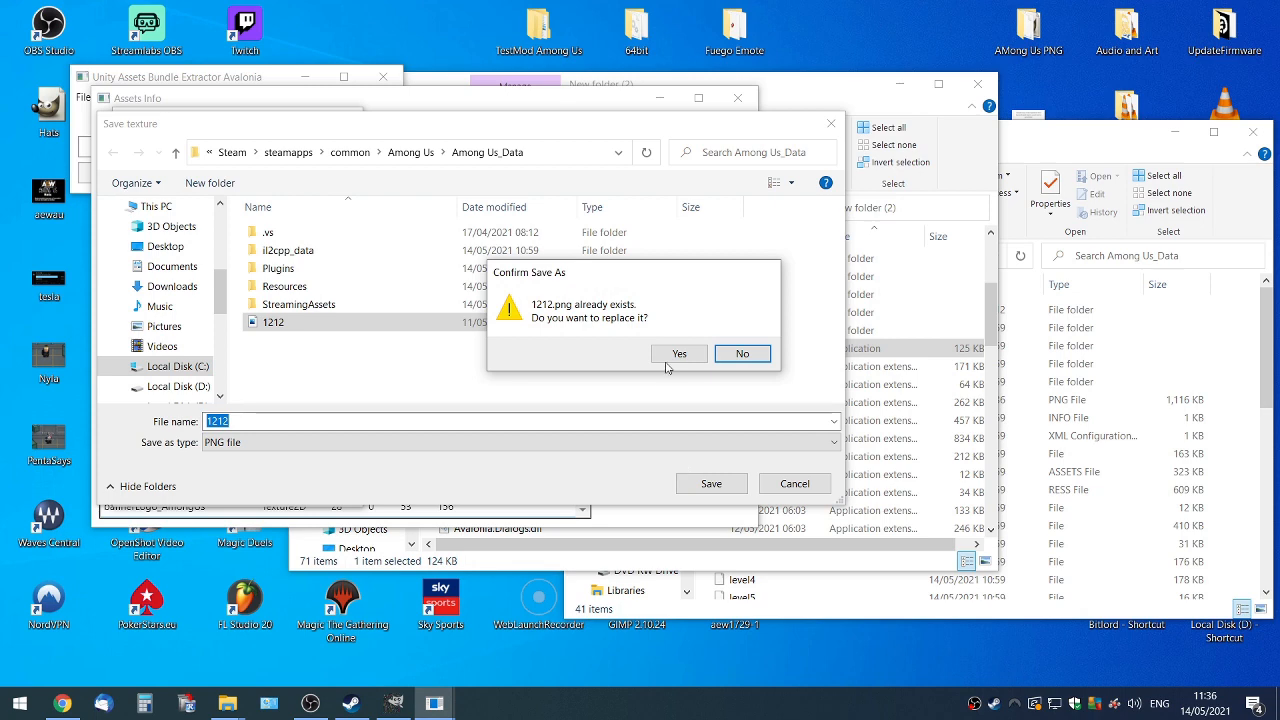
{"action": "left_click", "coordinate": [677, 355]}
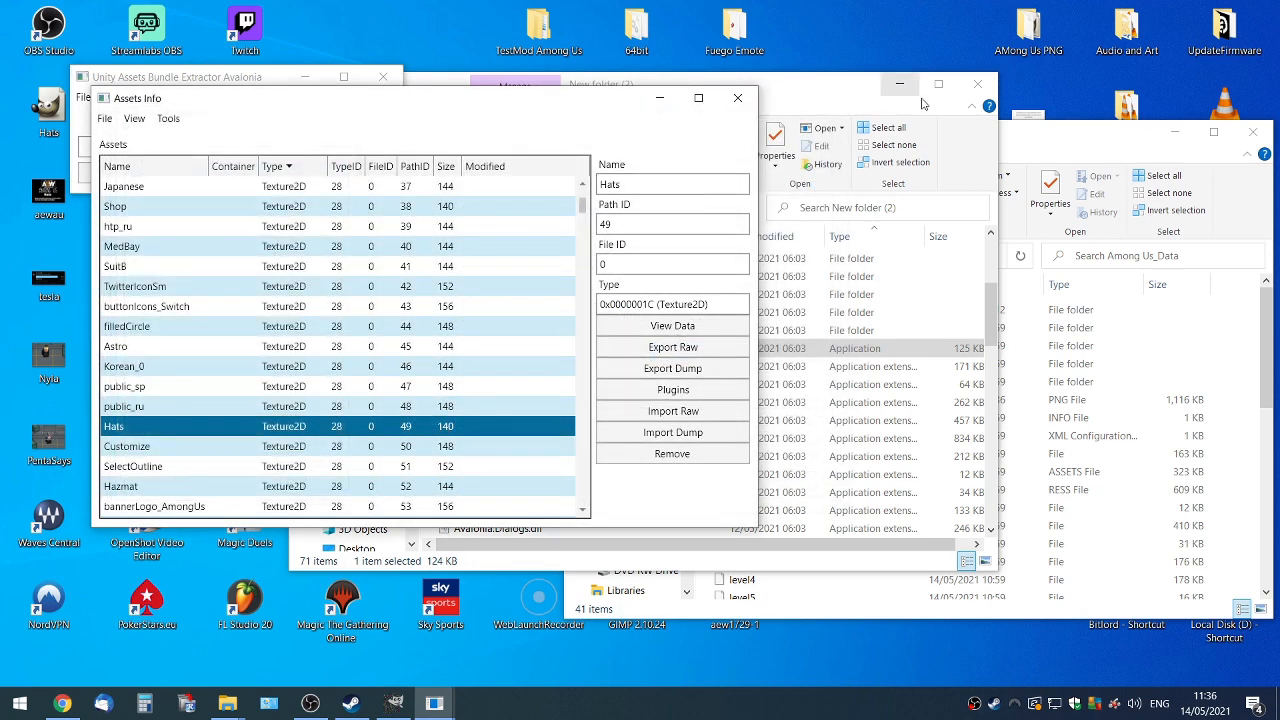
- Bring the Among Us_Data folder to the front, view the exported 1212 PNG in Photos and close it
{"action": "left_click", "coordinate": [839, 102]}
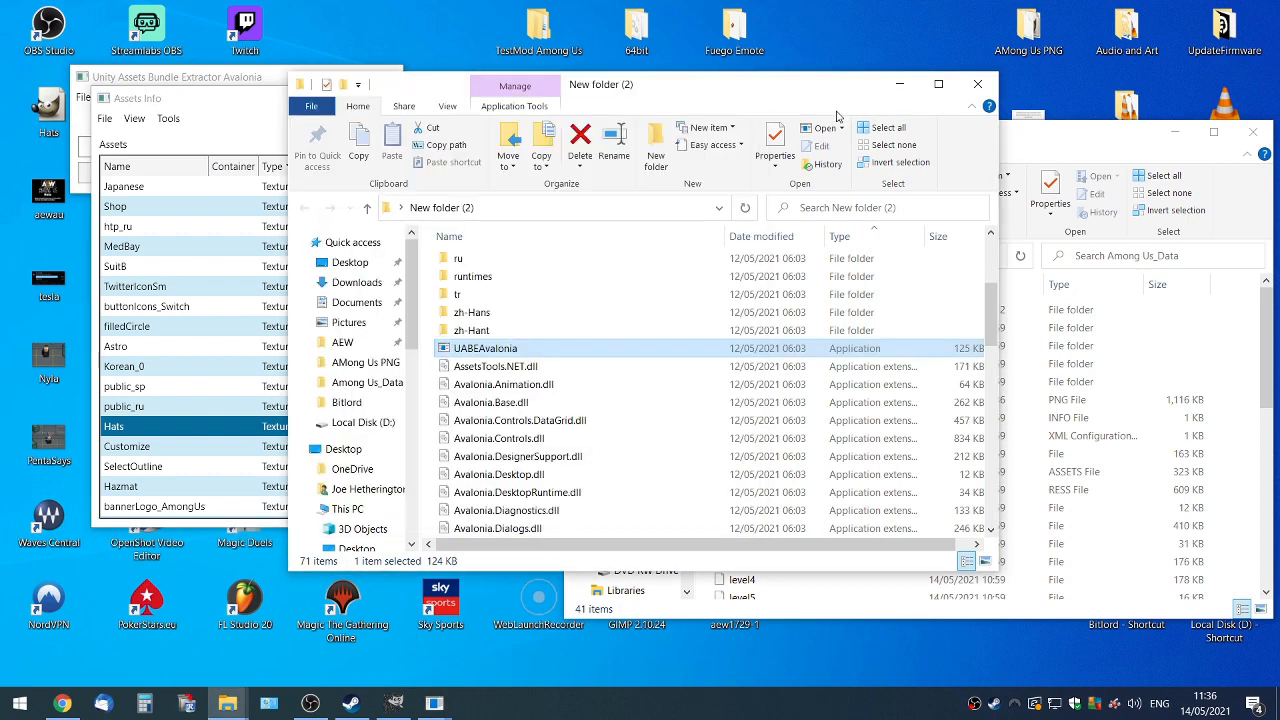
{"action": "left_click", "coordinate": [1085, 132]}
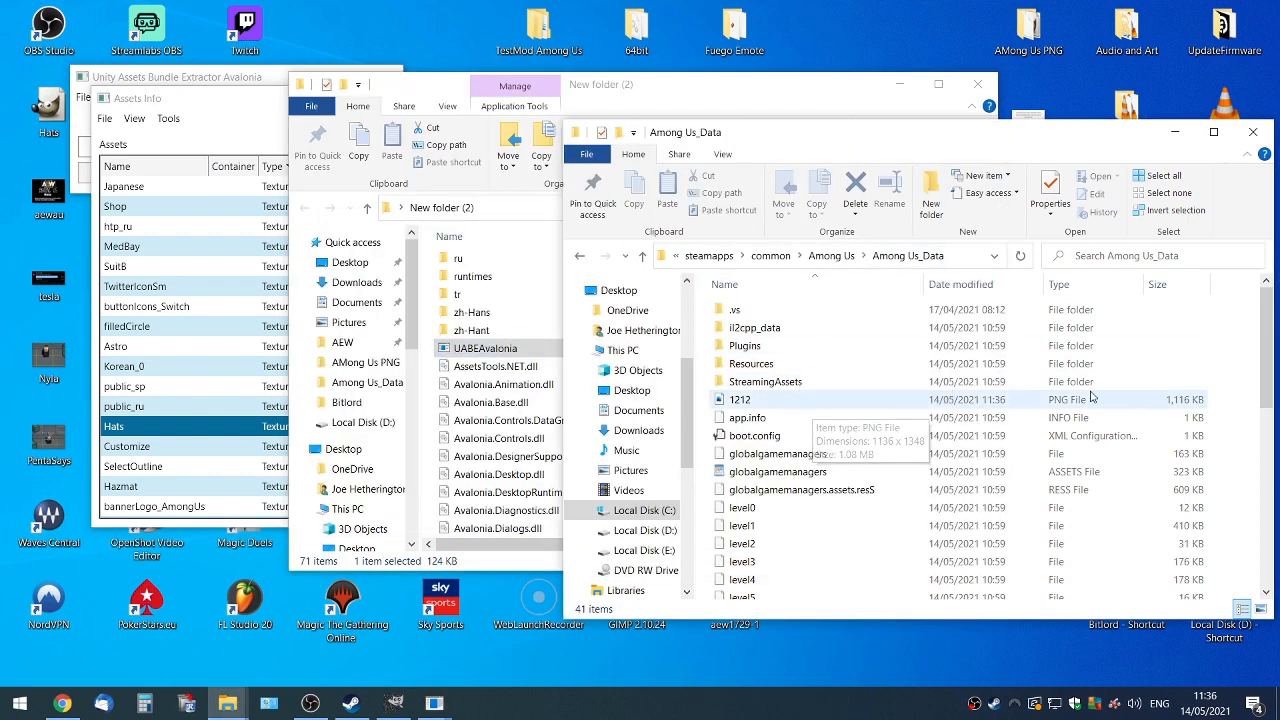
{"action": "left_click", "coordinate": [964, 405]}
{"action": "double_click", "coordinate": [963, 405]}
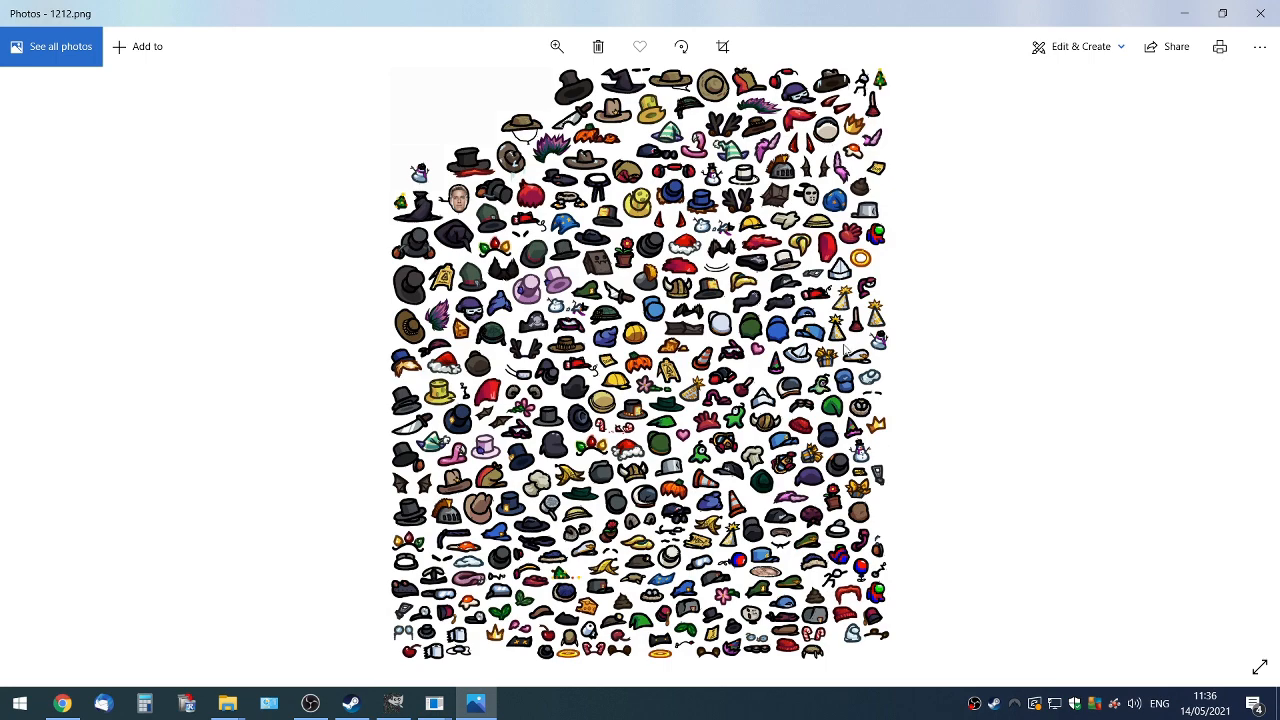
{"action": "left_click", "coordinate": [1260, 13]}
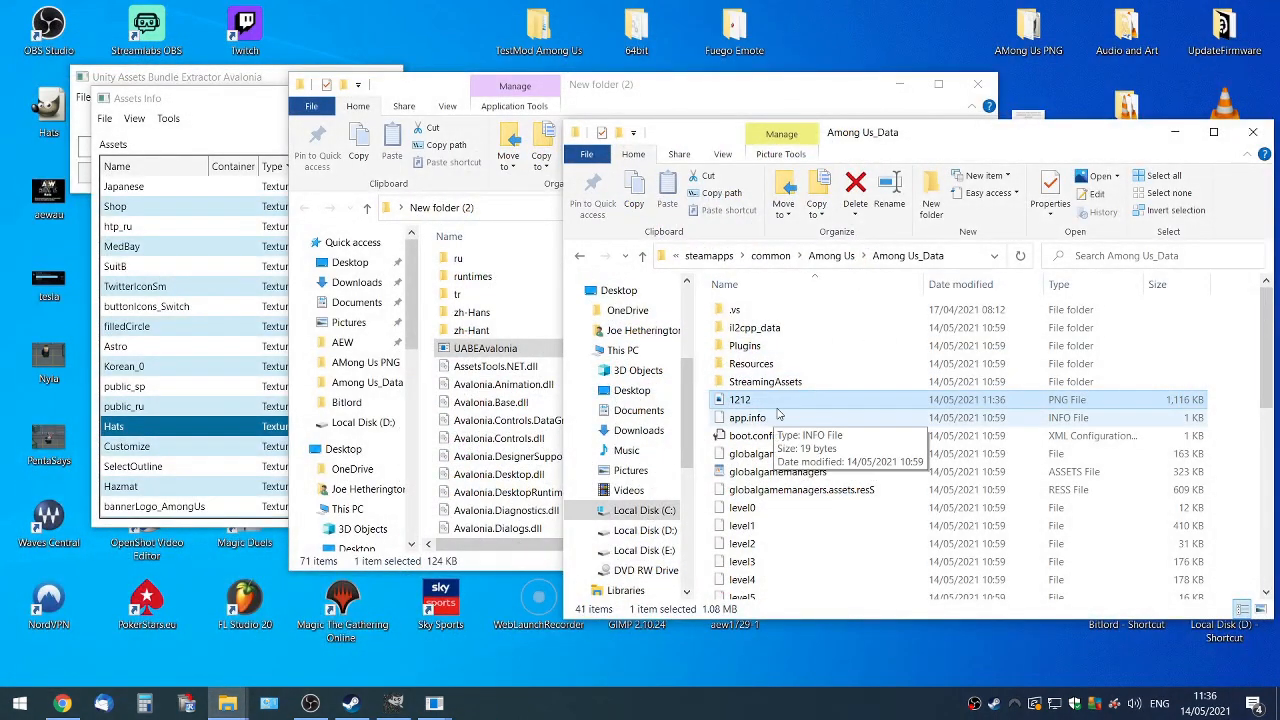
- Open the 1212 PNG from the Among Us_Data folder in GIMP and display its layers
{"action": "left_click_drag", "start_coordinate": [936, 141], "coordinate": [934, 37]}
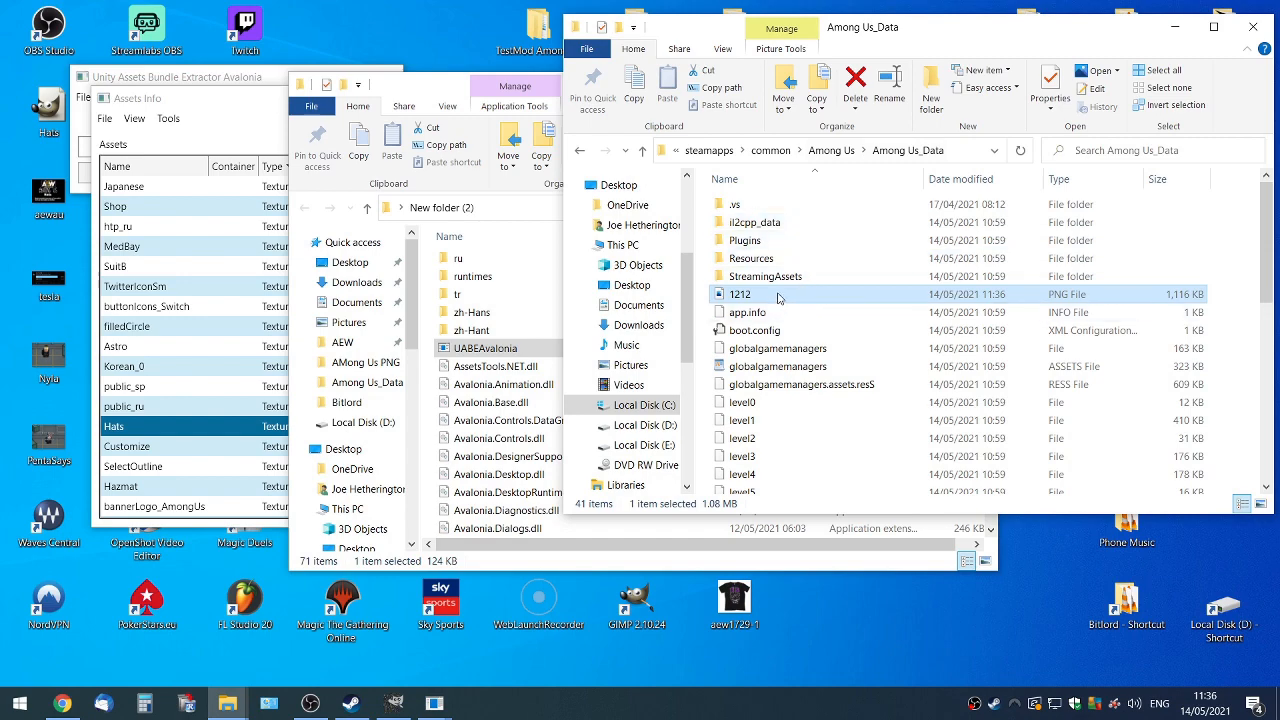
{"action": "left_click_drag", "start_coordinate": [778, 298], "coordinate": [665, 600]}
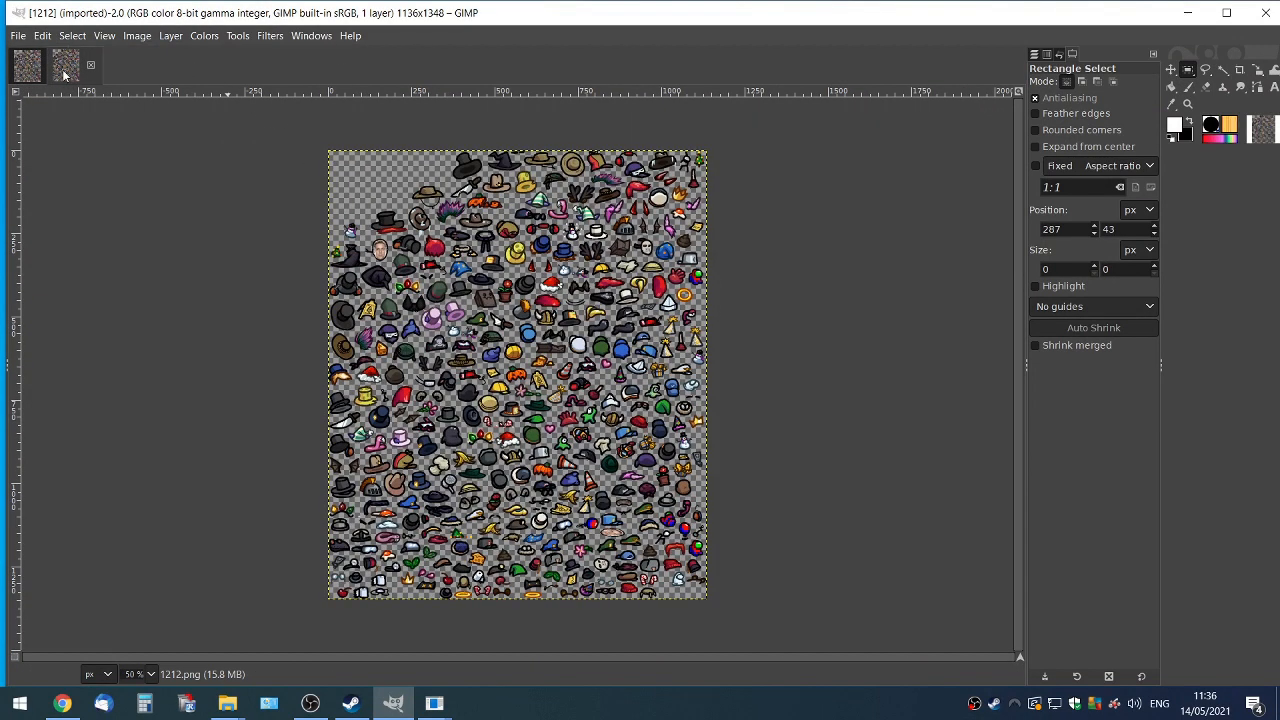
{"action": "left_click", "coordinate": [1045, 56]}
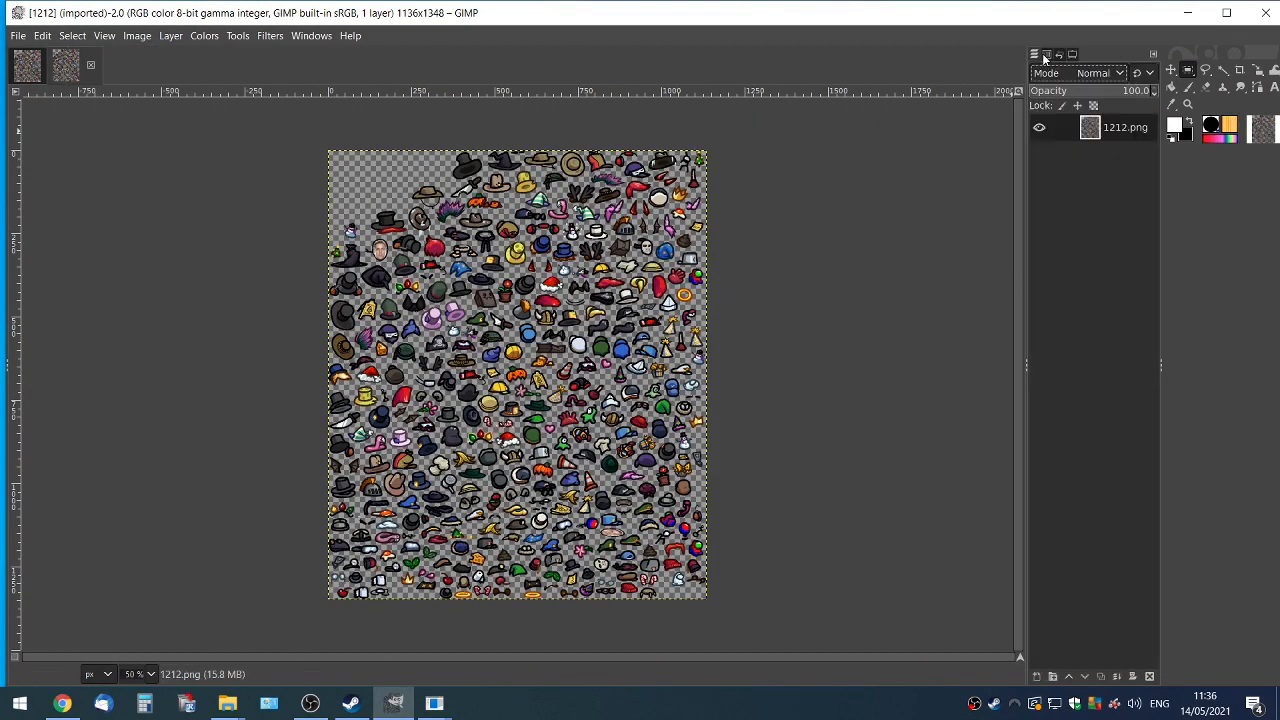
- Magnify the 1212 image to 100% with the Zoom tool and look over the hat sprites
{"action": "left_click", "coordinate": [1188, 104]}
{"action": "left_click", "coordinate": [476, 273]}
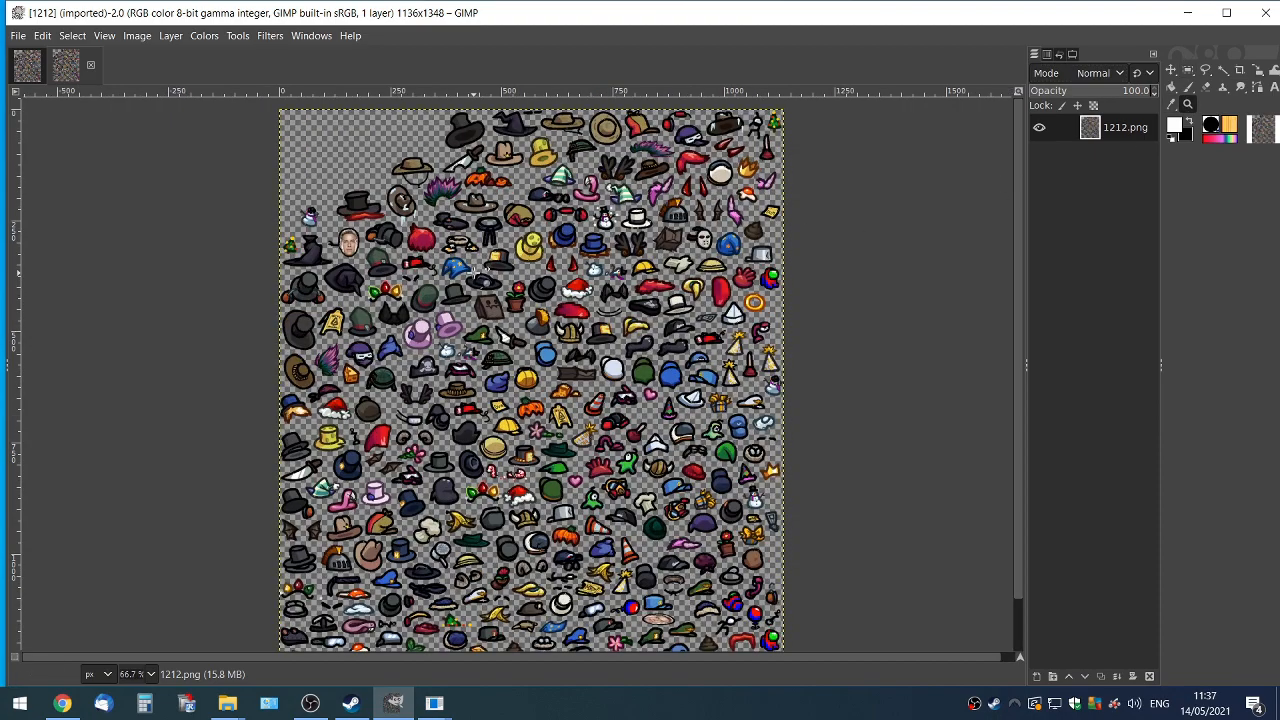
{"action": "left_click", "coordinate": [476, 273]}
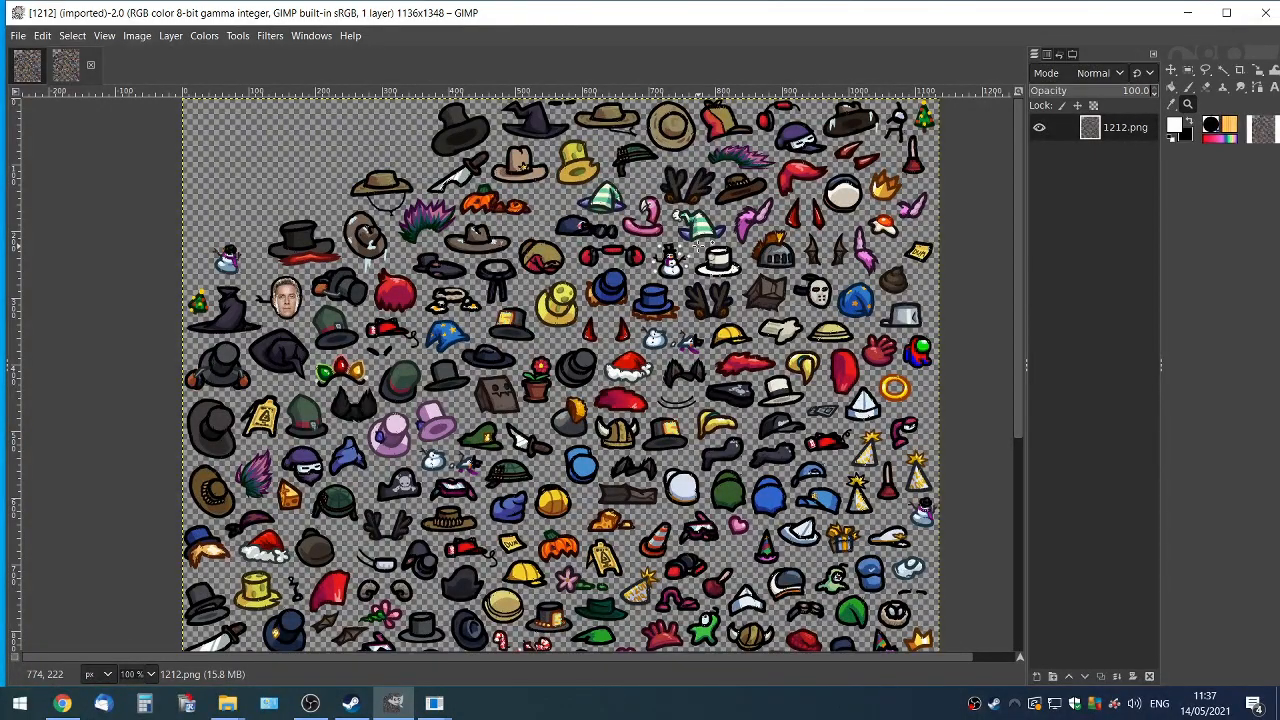
{"action": "scroll", "coordinate": [705, 258], "scroll_direction": "down", "scroll_amount": 5}
{"action": "scroll", "coordinate": [354, 495], "scroll_direction": "up", "scroll_amount": 5}
- In the Hats-sharedassets1.assets-145.xcf image, hide the 1212.png layer to examine the custom face layers, and show it again
{"action": "left_click", "coordinate": [18, 65]}
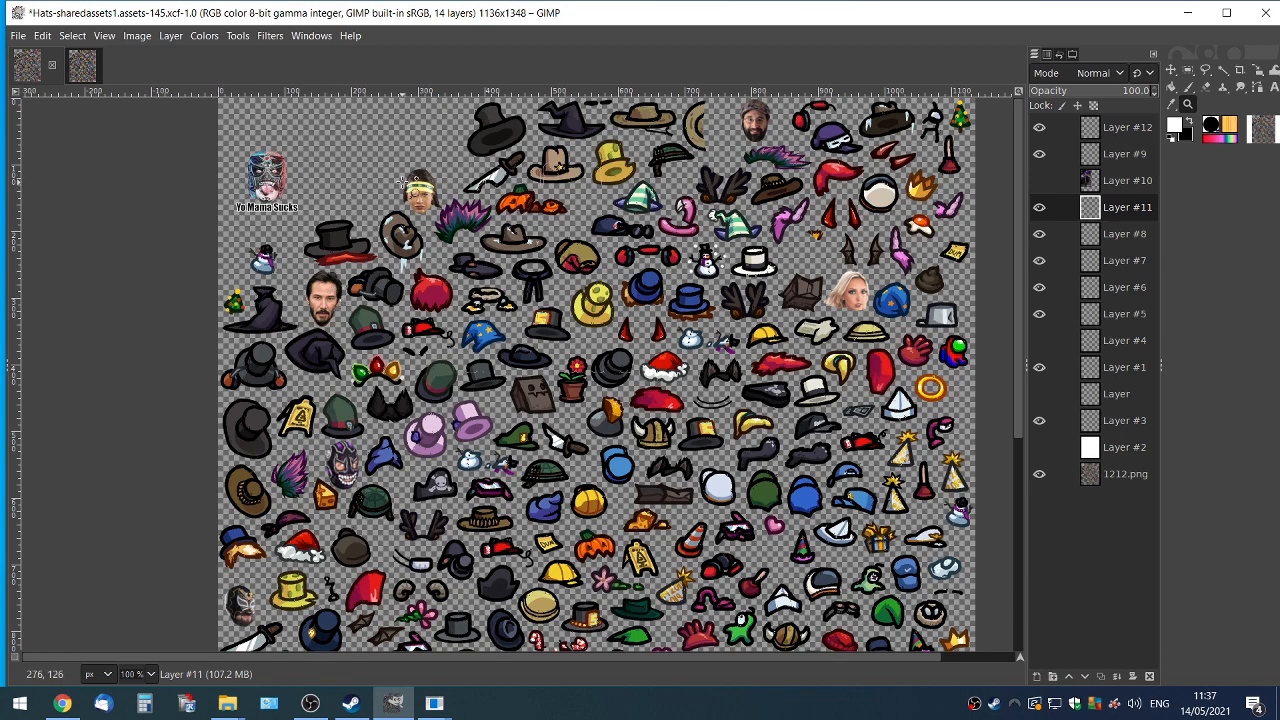
{"action": "scroll", "coordinate": [437, 400], "scroll_direction": "down", "scroll_amount": 5}
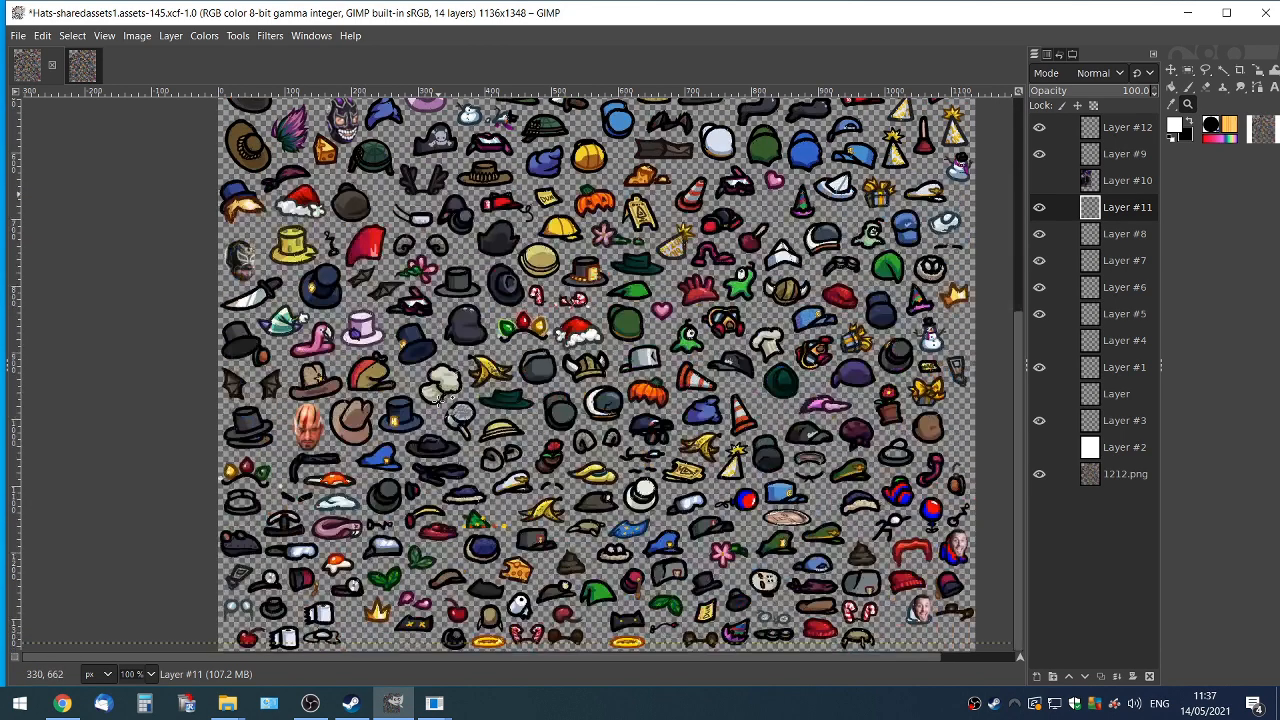
{"action": "left_click", "coordinate": [1038, 480]}
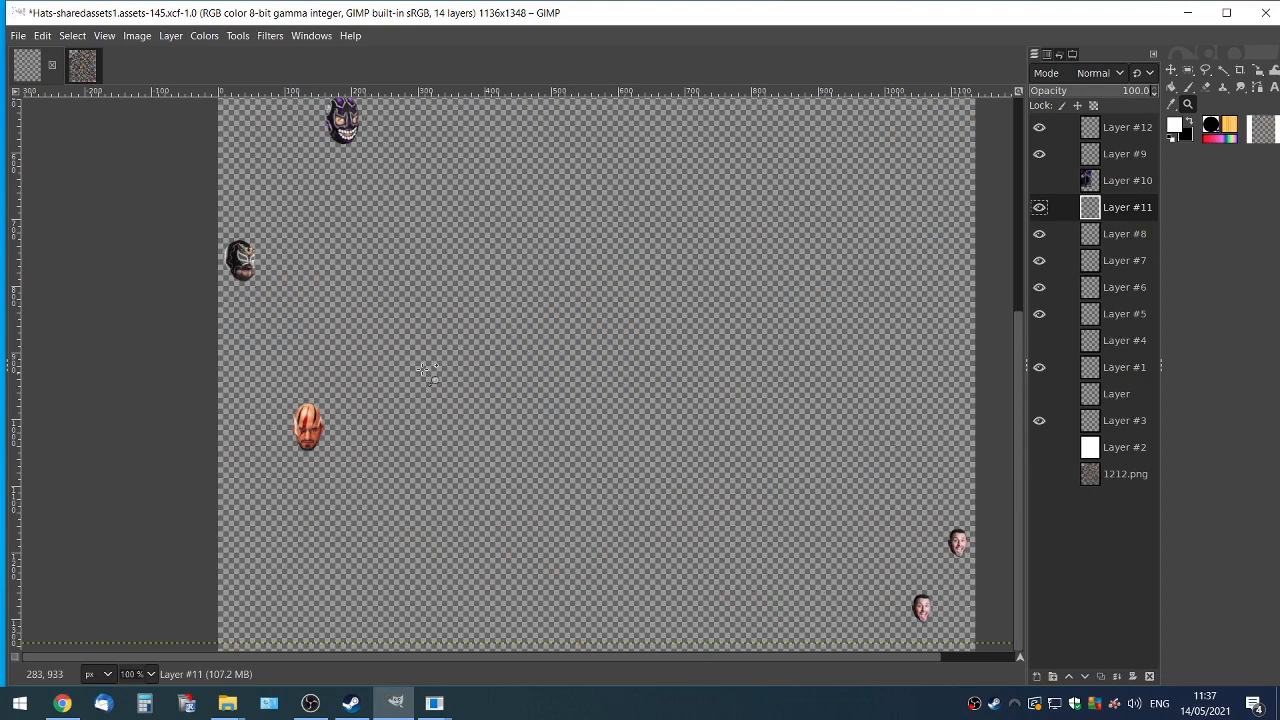
{"action": "scroll", "coordinate": [431, 371], "scroll_direction": "up", "scroll_amount": 5}
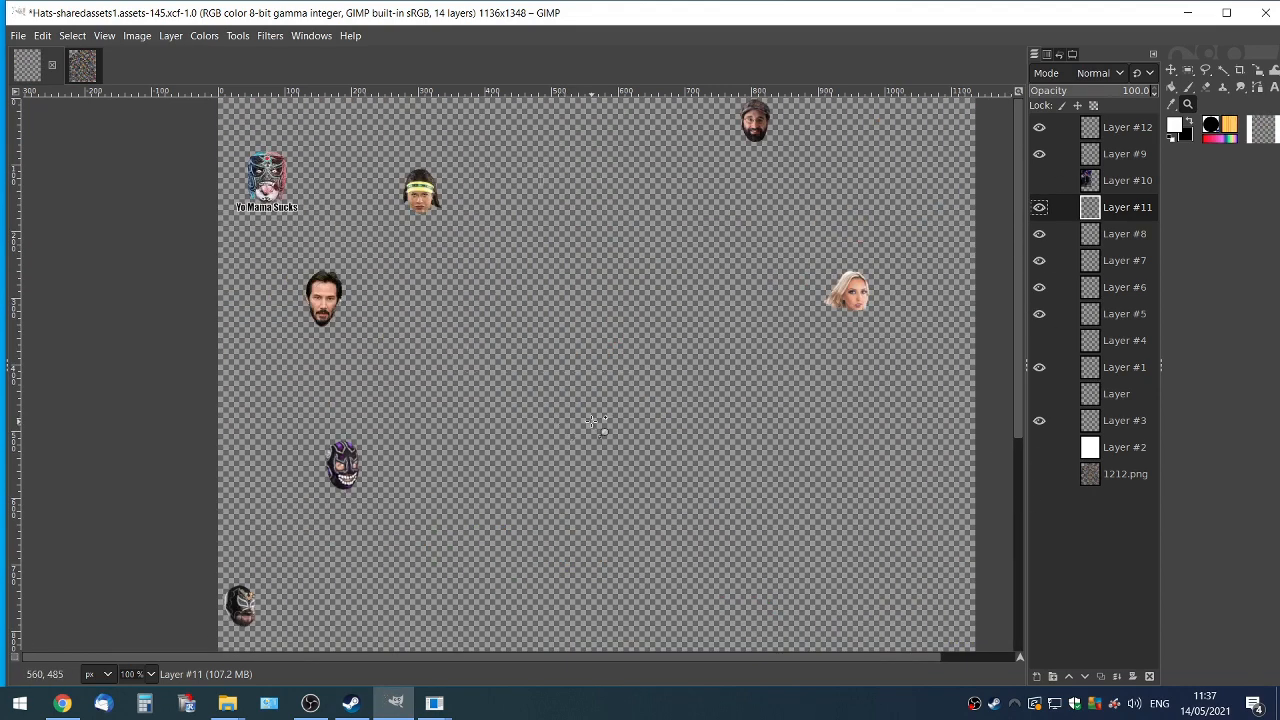
{"action": "scroll", "coordinate": [595, 423], "scroll_direction": "down", "scroll_amount": 5}
{"action": "scroll", "coordinate": [598, 423], "scroll_direction": "up", "scroll_amount": 4}
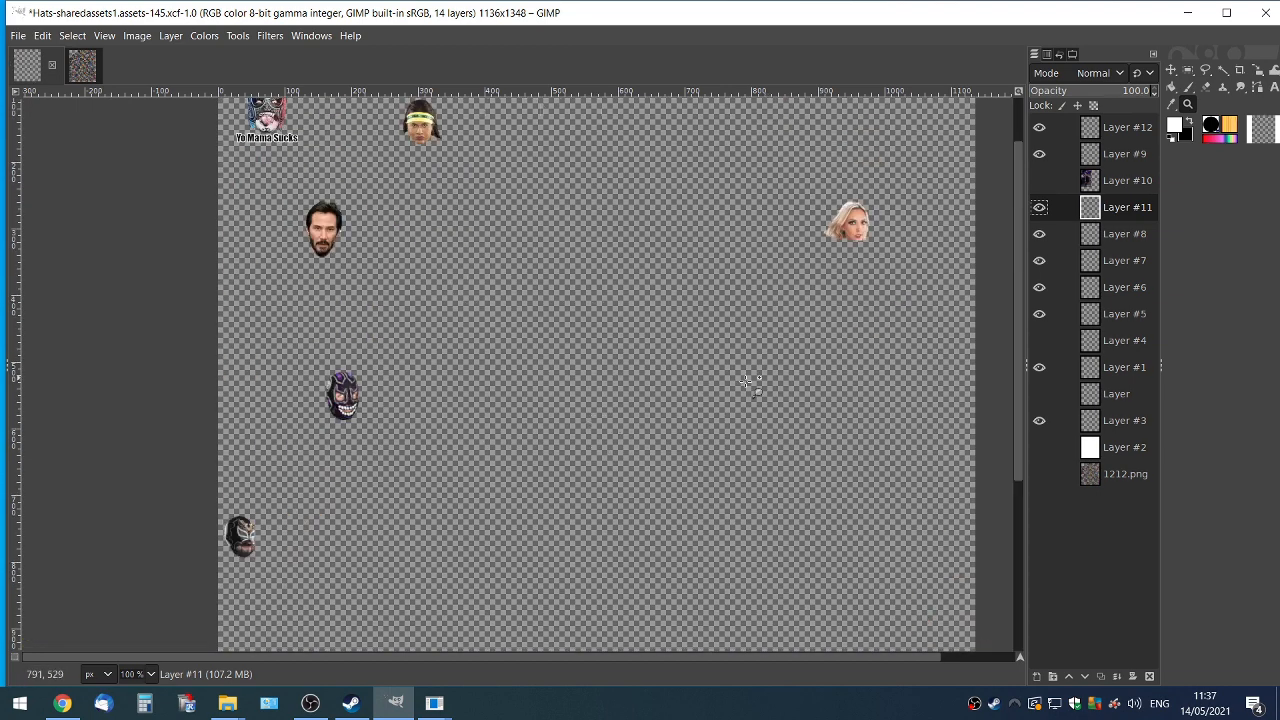
{"action": "left_click", "coordinate": [1039, 475]}
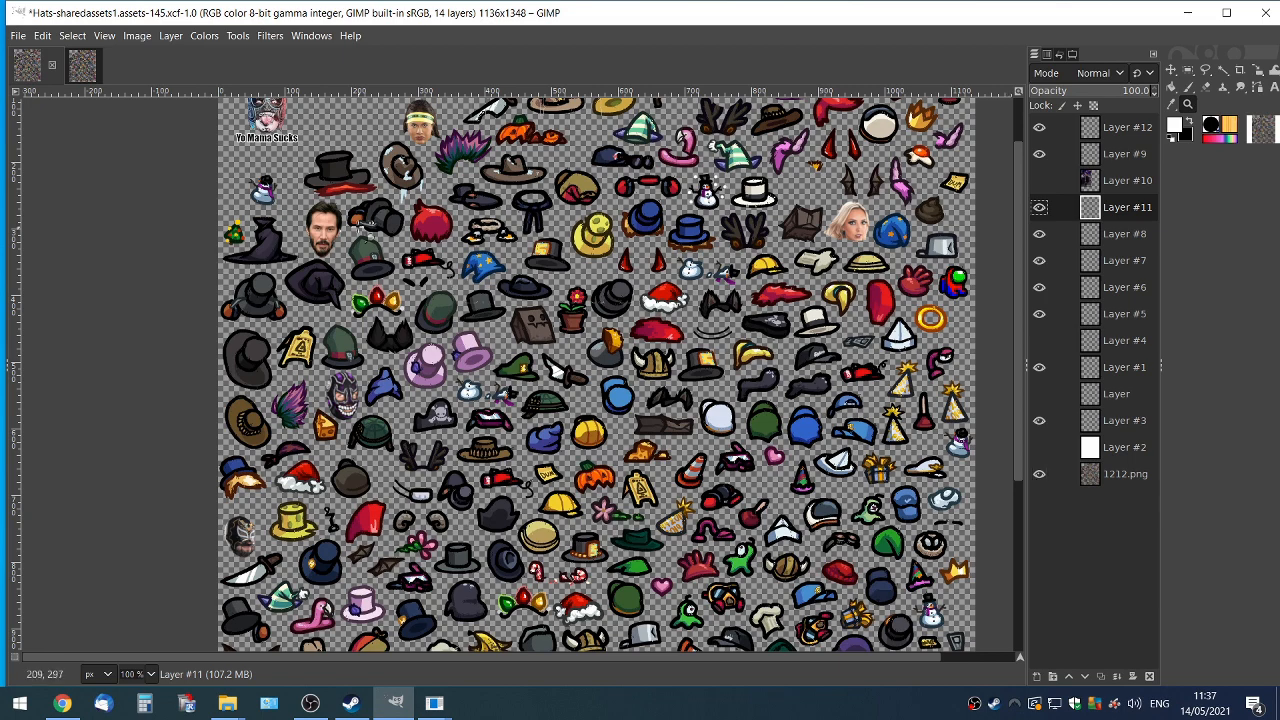
- Compare the original 1212 image with the modded Hats-sharedassets1.assets-145.xcf image, ending on the modded one
{"action": "left_click", "coordinate": [94, 67]}
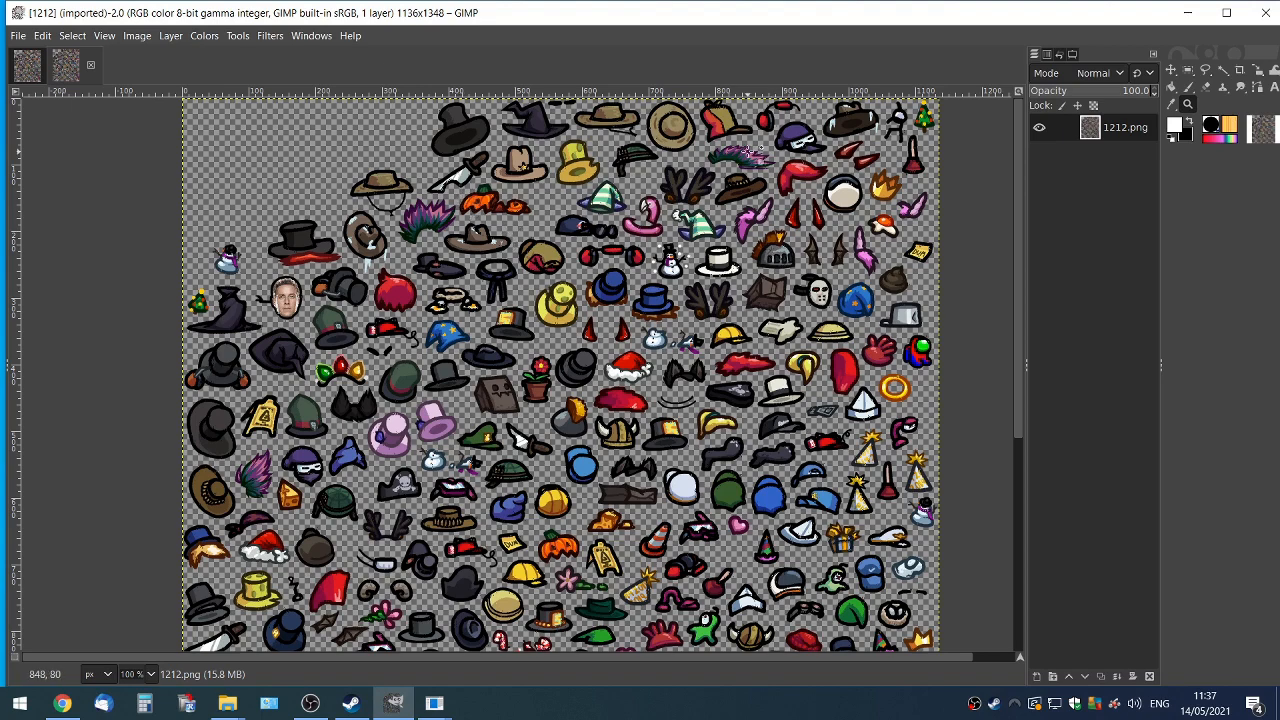
{"action": "left_click", "coordinate": [30, 66]}
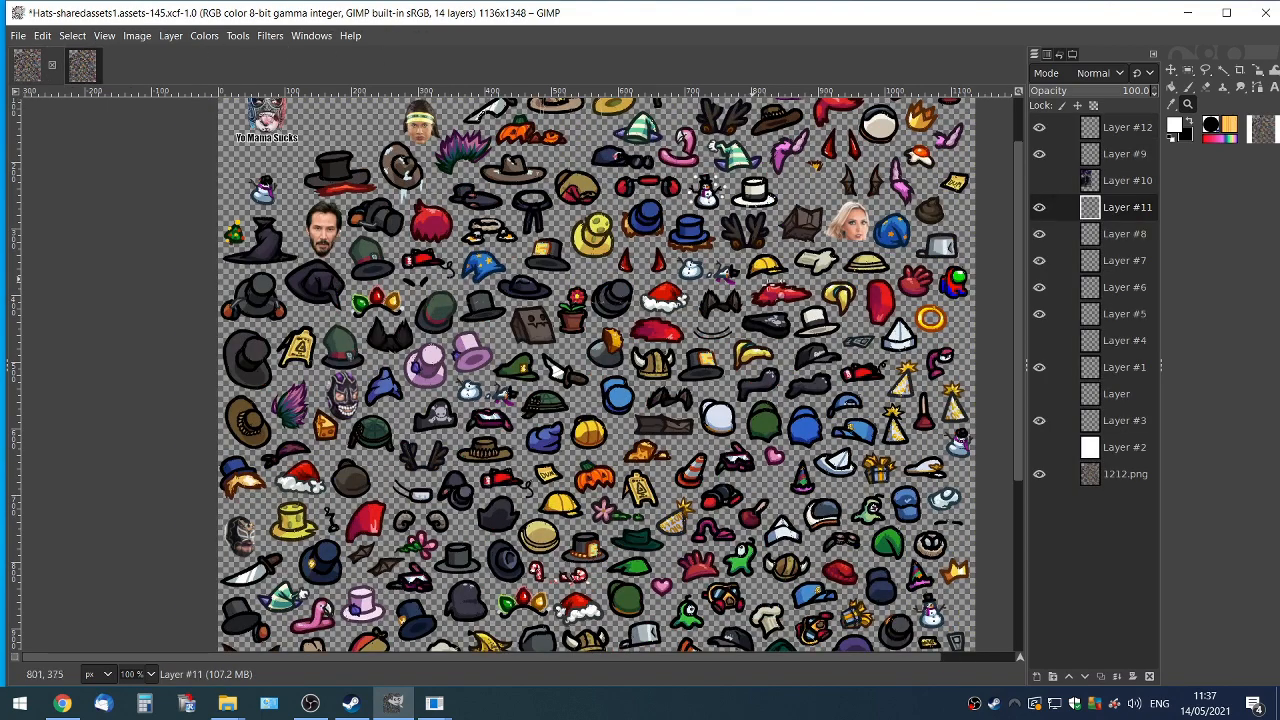
{"action": "scroll", "coordinate": [714, 136], "scroll_direction": "up", "scroll_amount": 2}
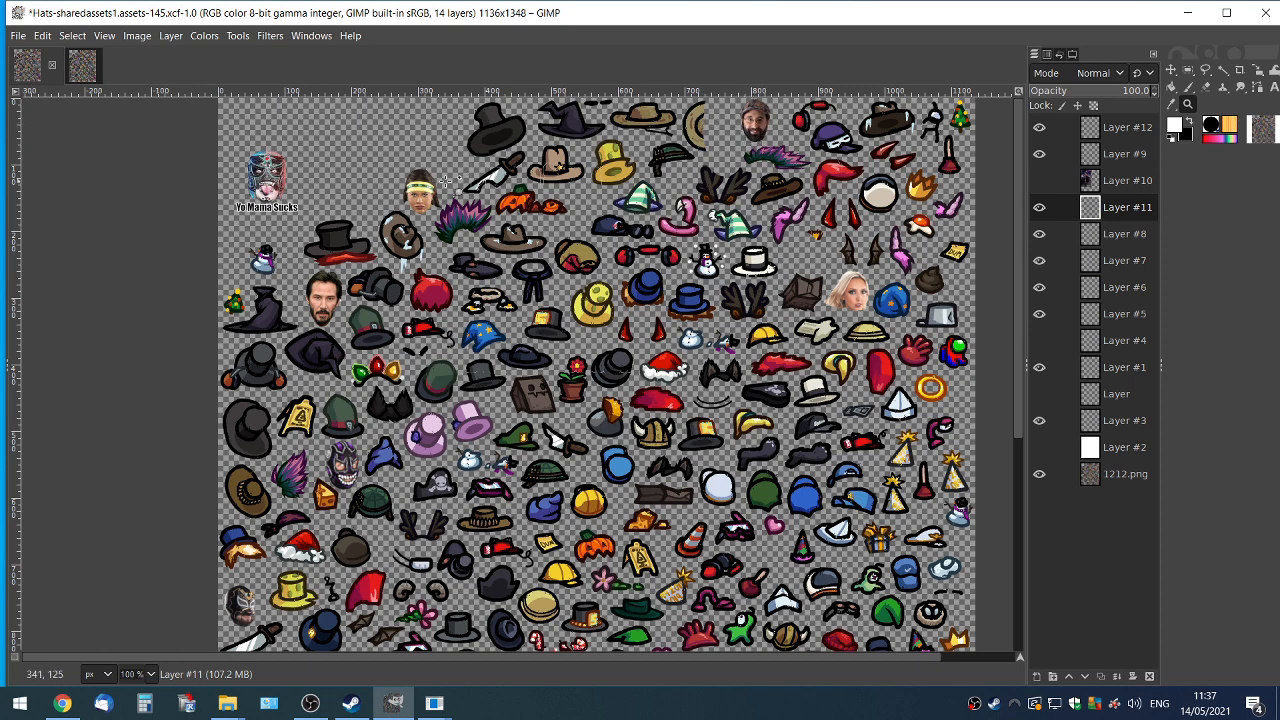
- Try to export the modded hats image to the Desktop under the name 1515, without a file extension
{"action": "left_click", "coordinate": [17, 36]}
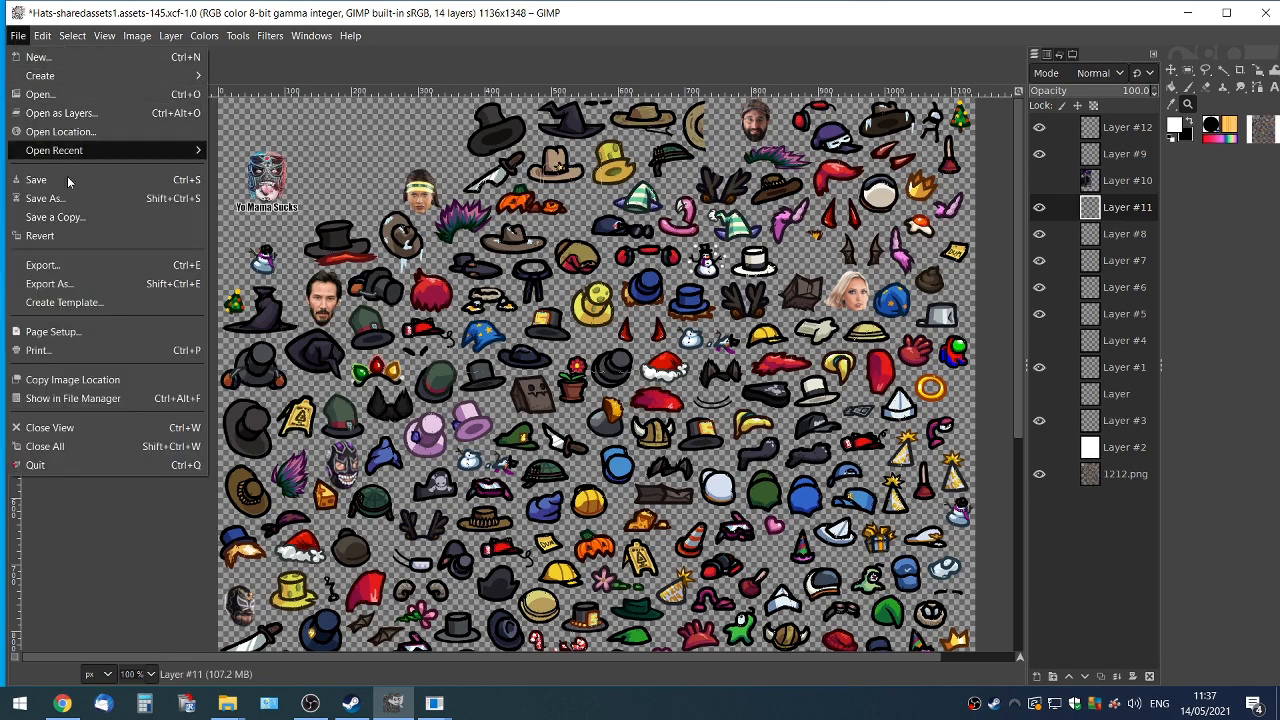
{"action": "left_click", "coordinate": [112, 289]}
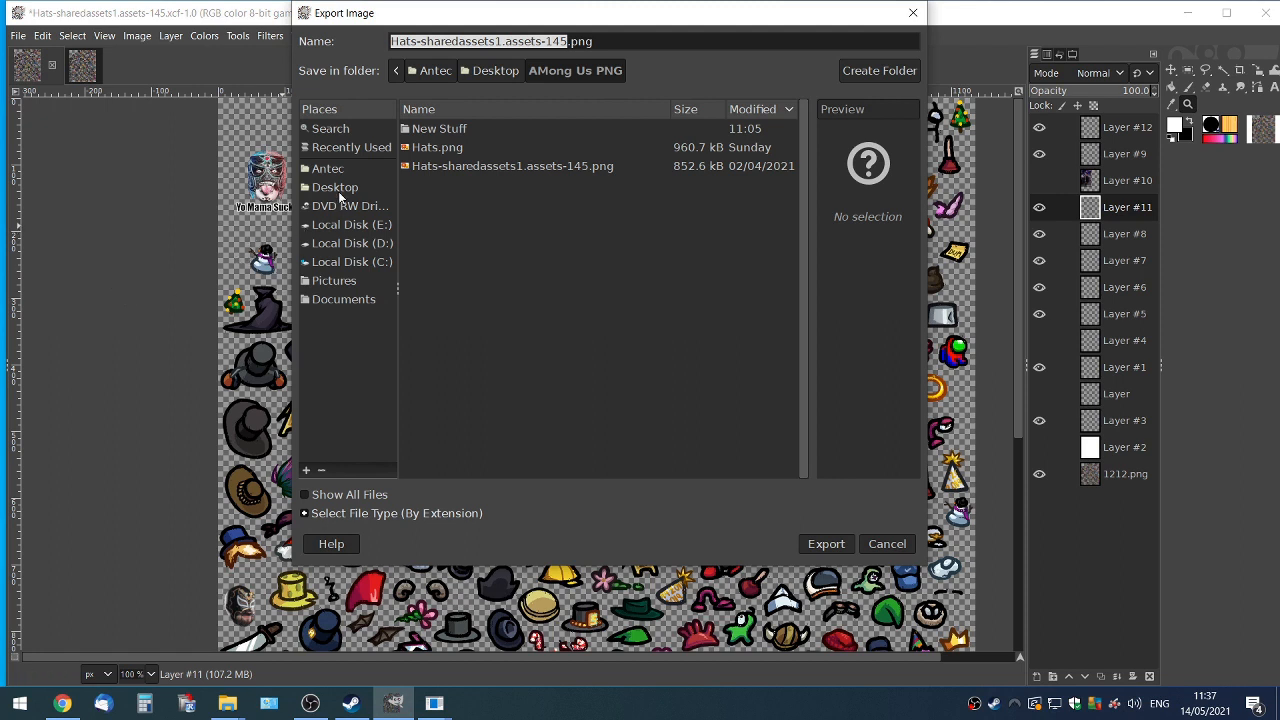
{"action": "left_click", "coordinate": [340, 195]}
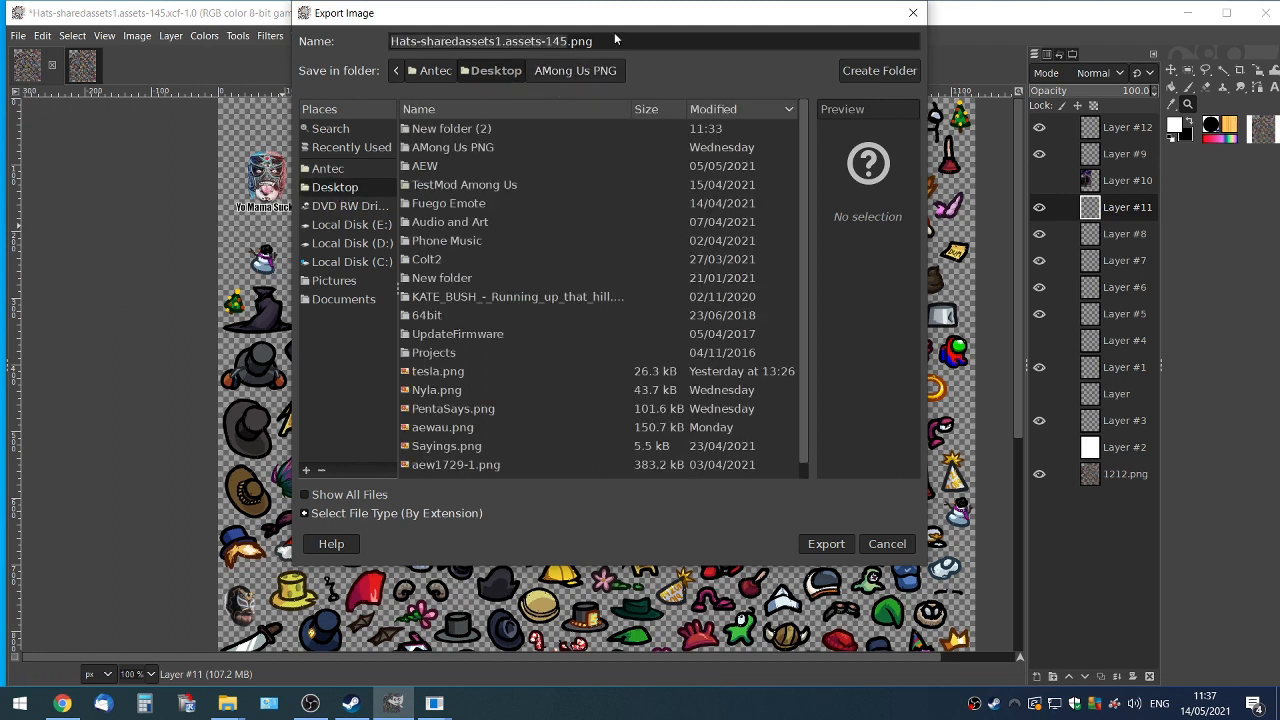
{"action": "left_click", "coordinate": [552, 41]}
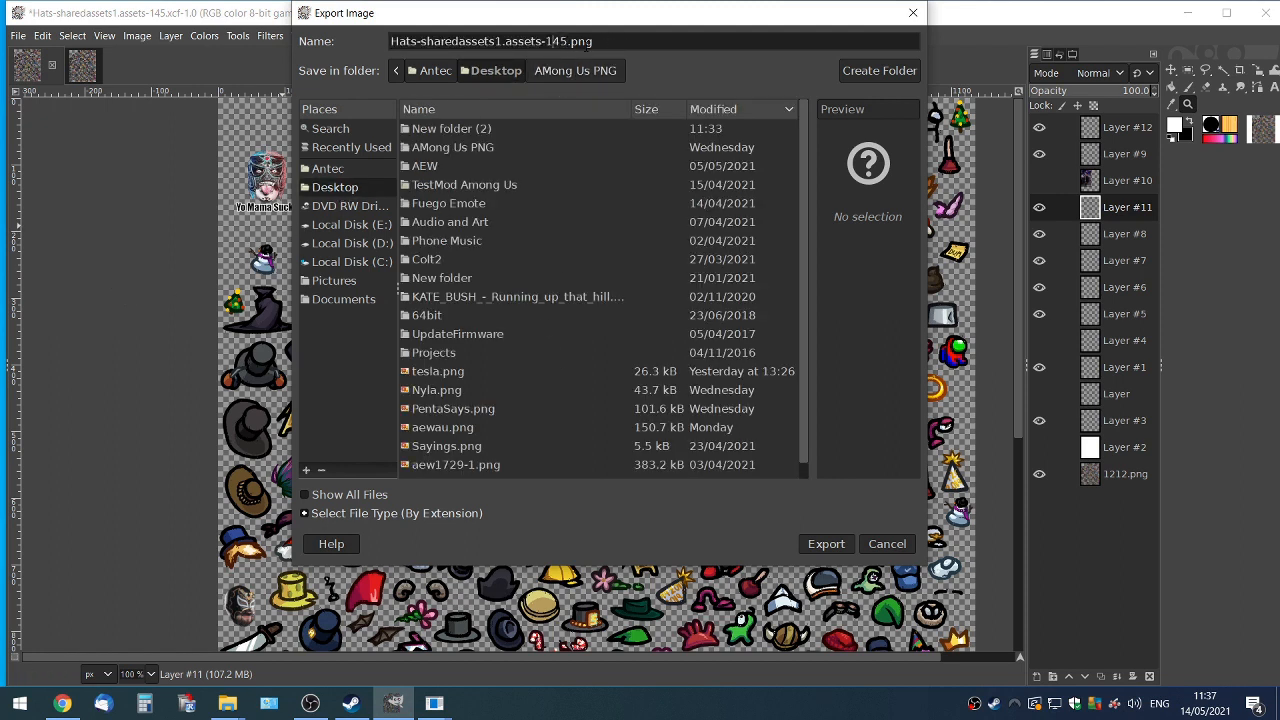
{"action": "key", "text": "ctrl+a"}
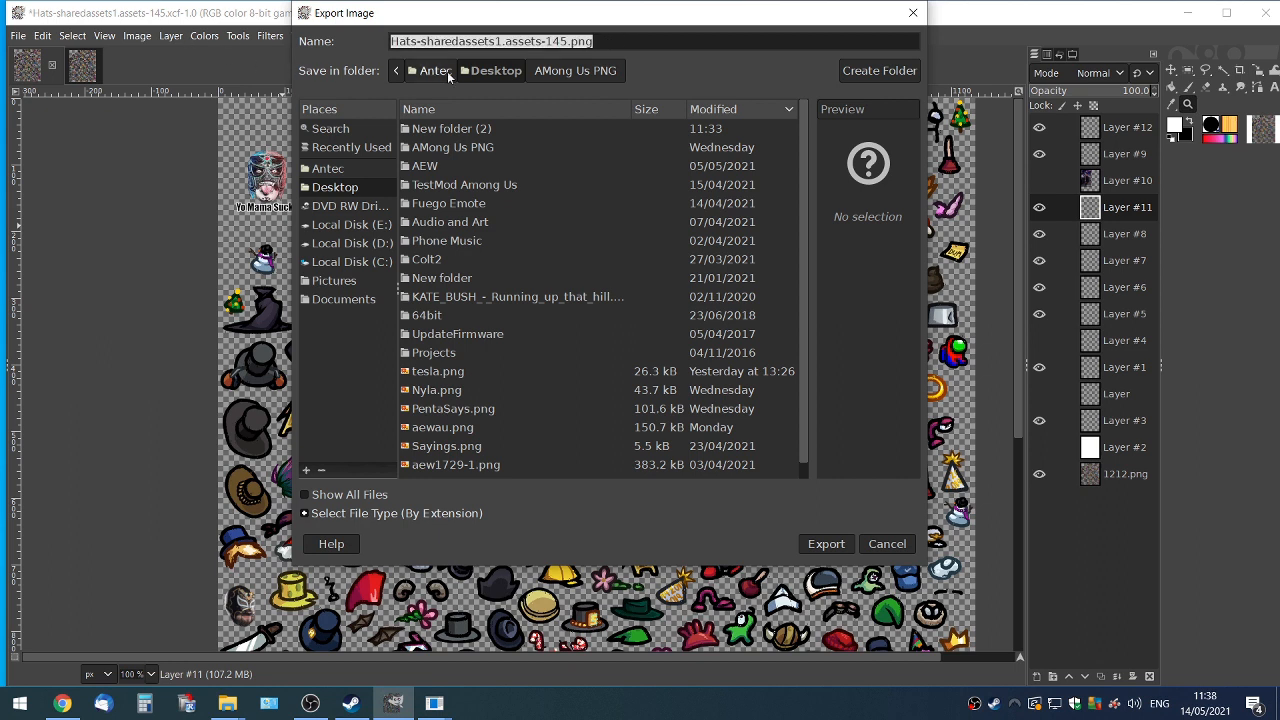
{"action": "type", "text": "1515"}
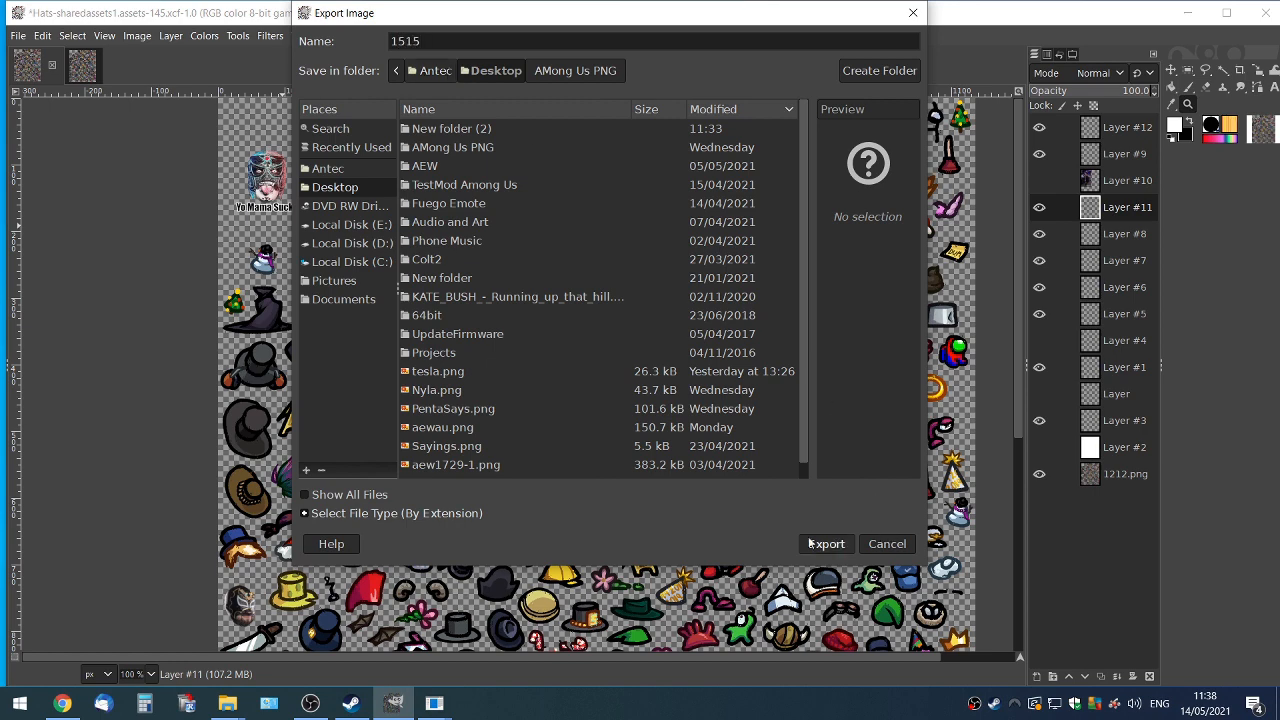
{"action": "left_click", "coordinate": [485, 75]}
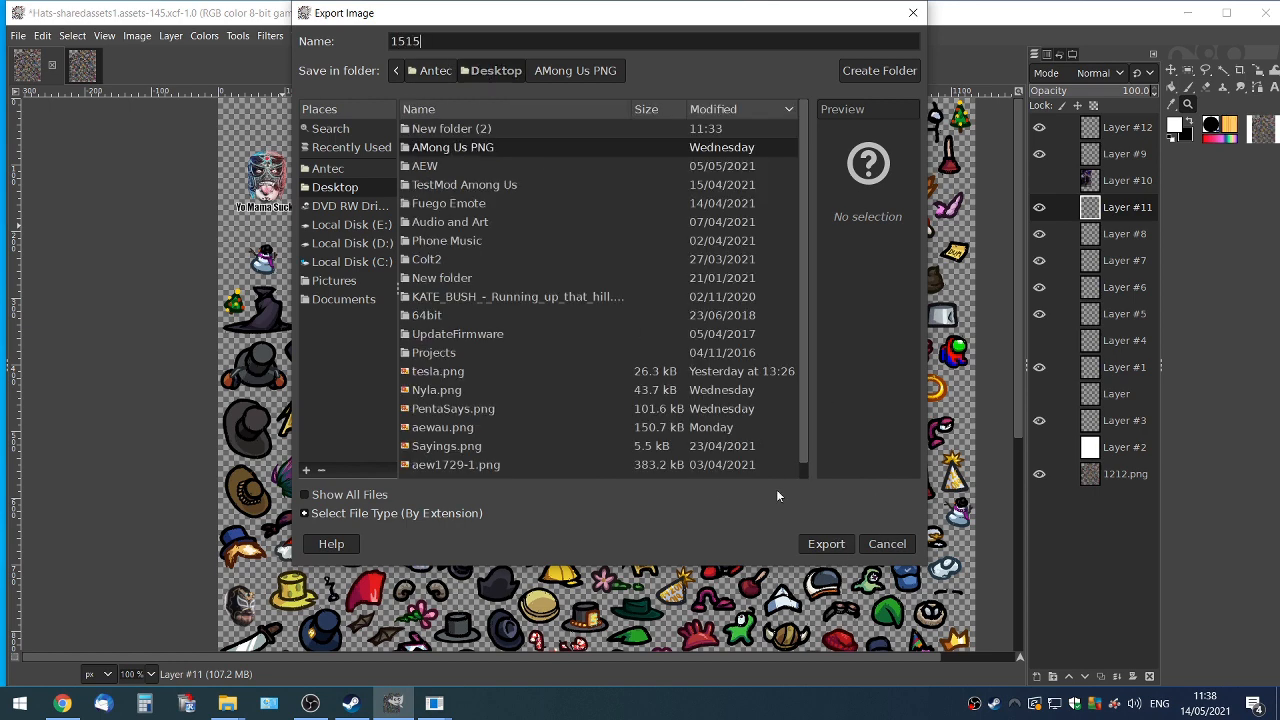
{"action": "left_click", "coordinate": [826, 544]}
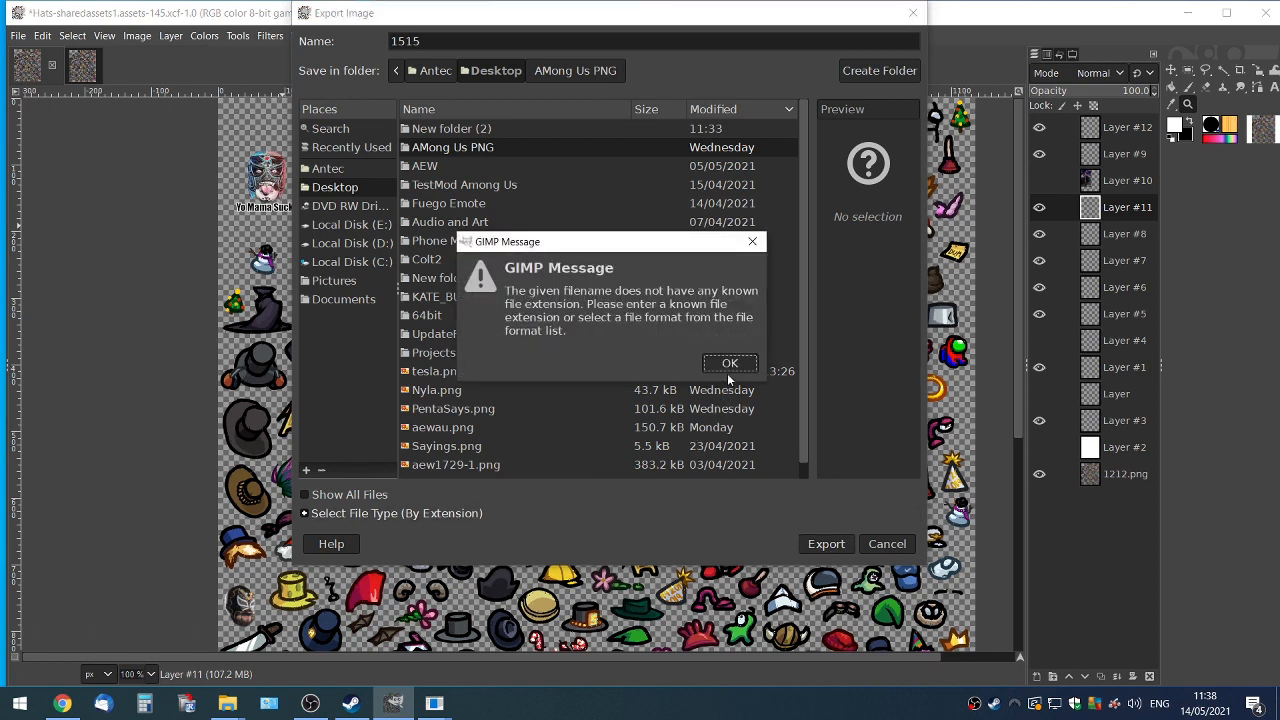
{"action": "left_click", "coordinate": [729, 364]}
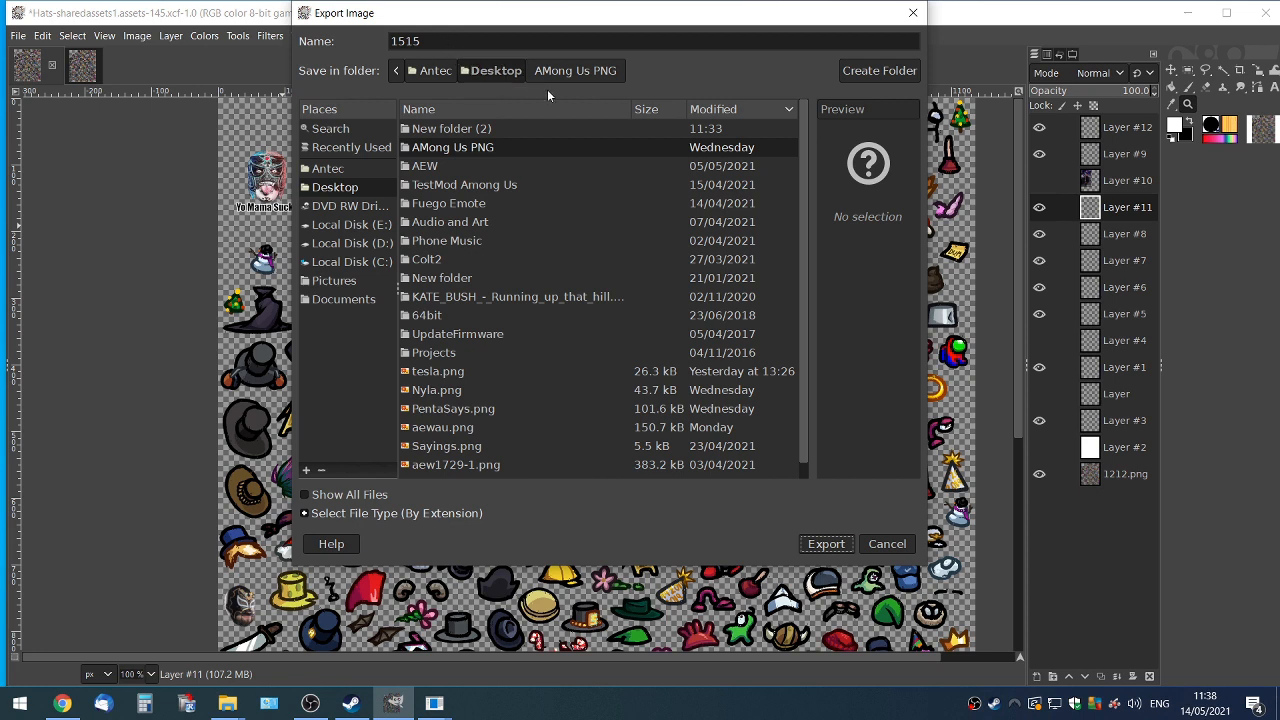
- Export the modded image as 1515.png into the AMong Us PNG folder with the offered PNG options
{"action": "left_click", "coordinate": [583, 72]}
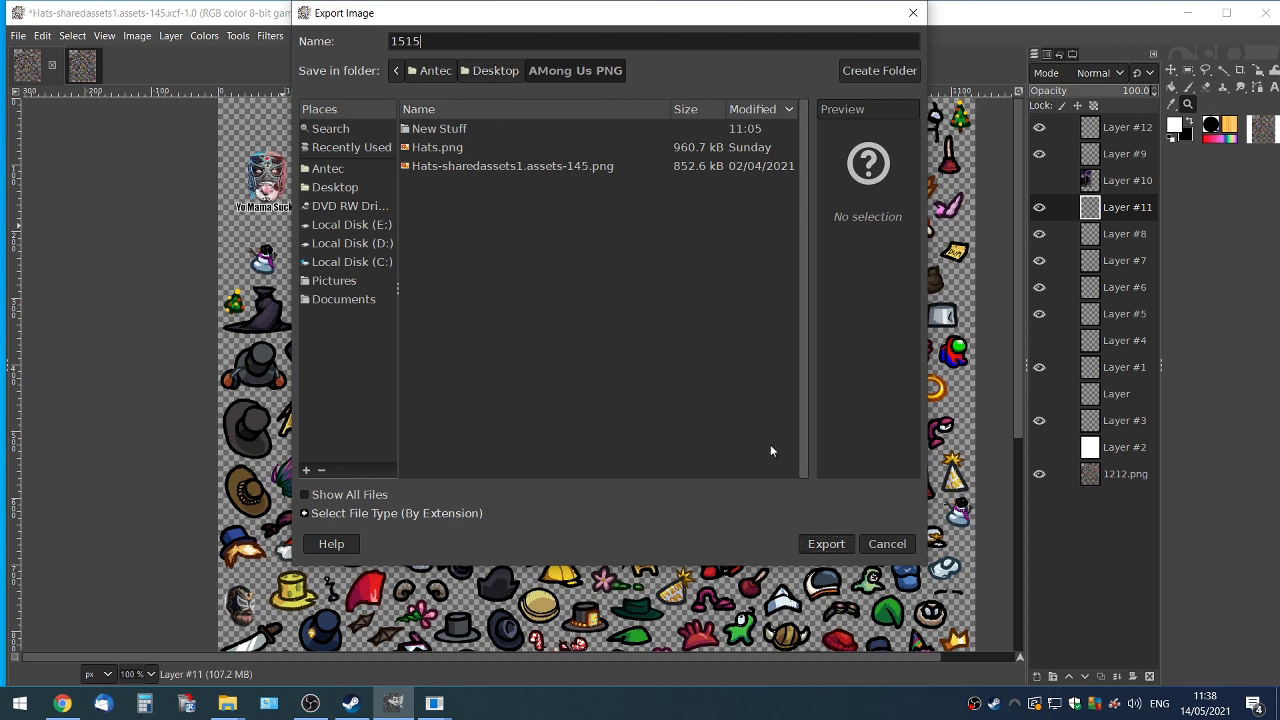
{"action": "left_click", "coordinate": [823, 545]}
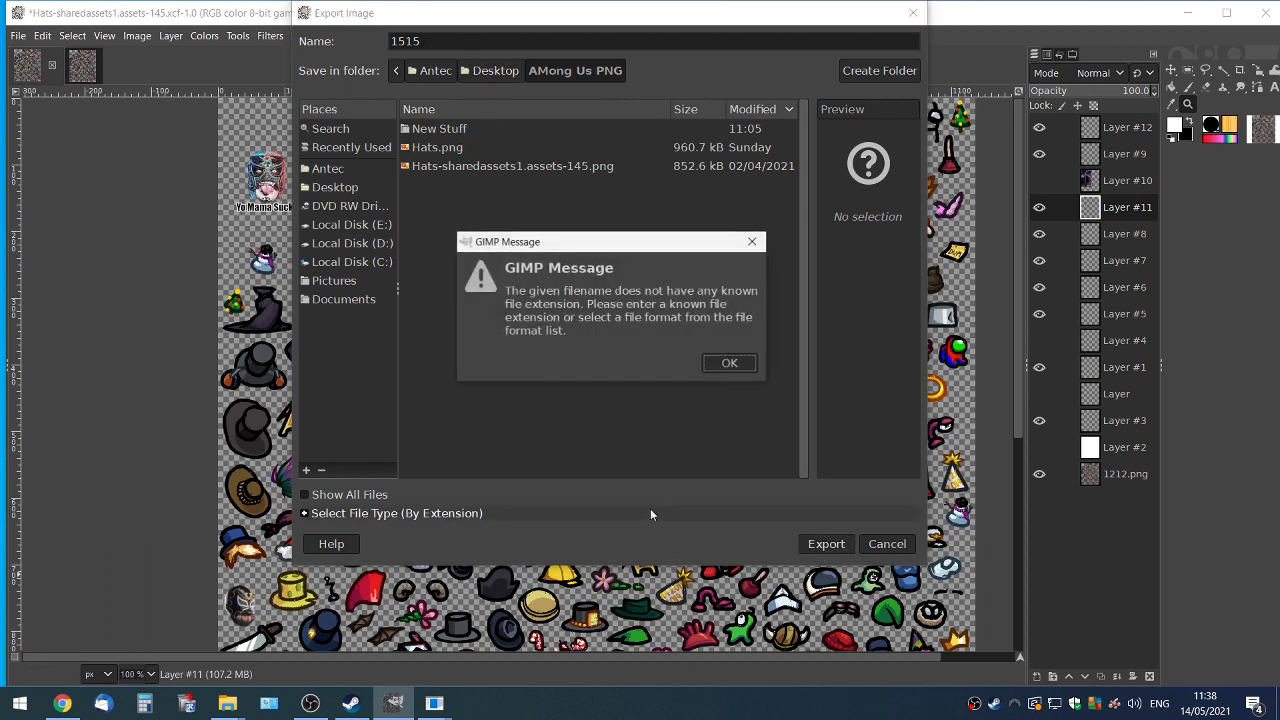
{"action": "left_click", "coordinate": [735, 364]}
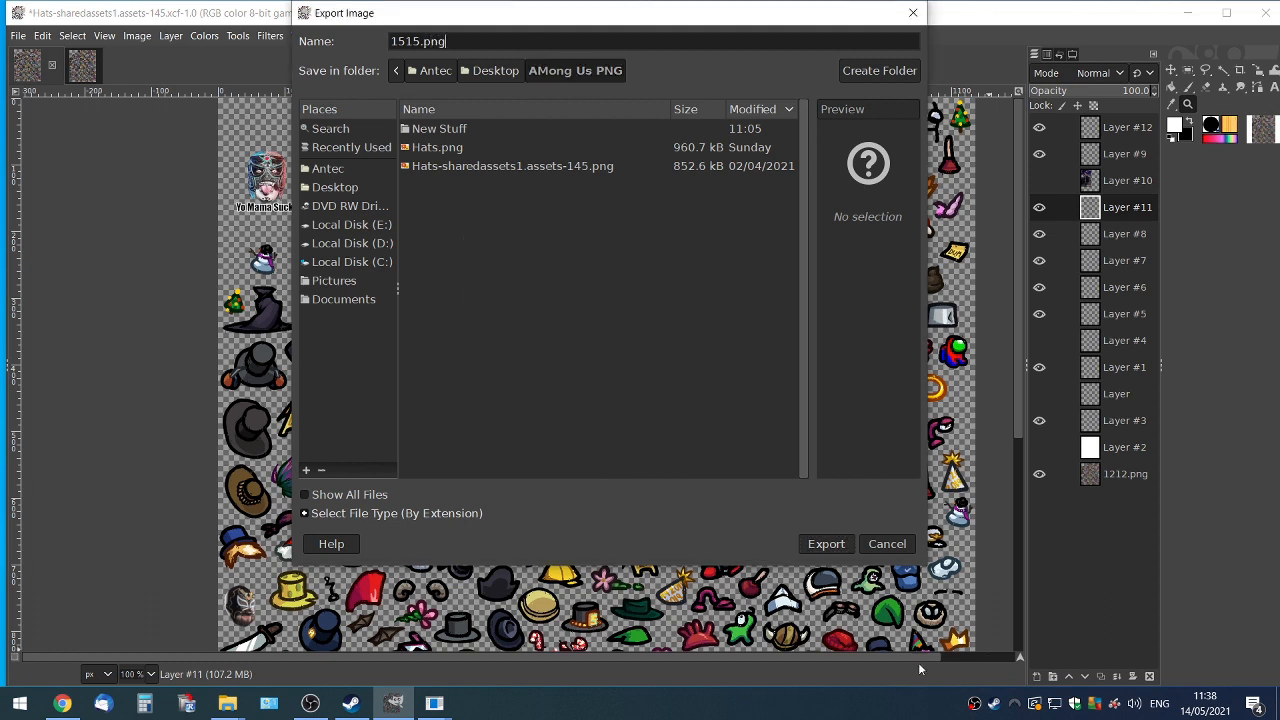
{"action": "left_click", "coordinate": [825, 544]}
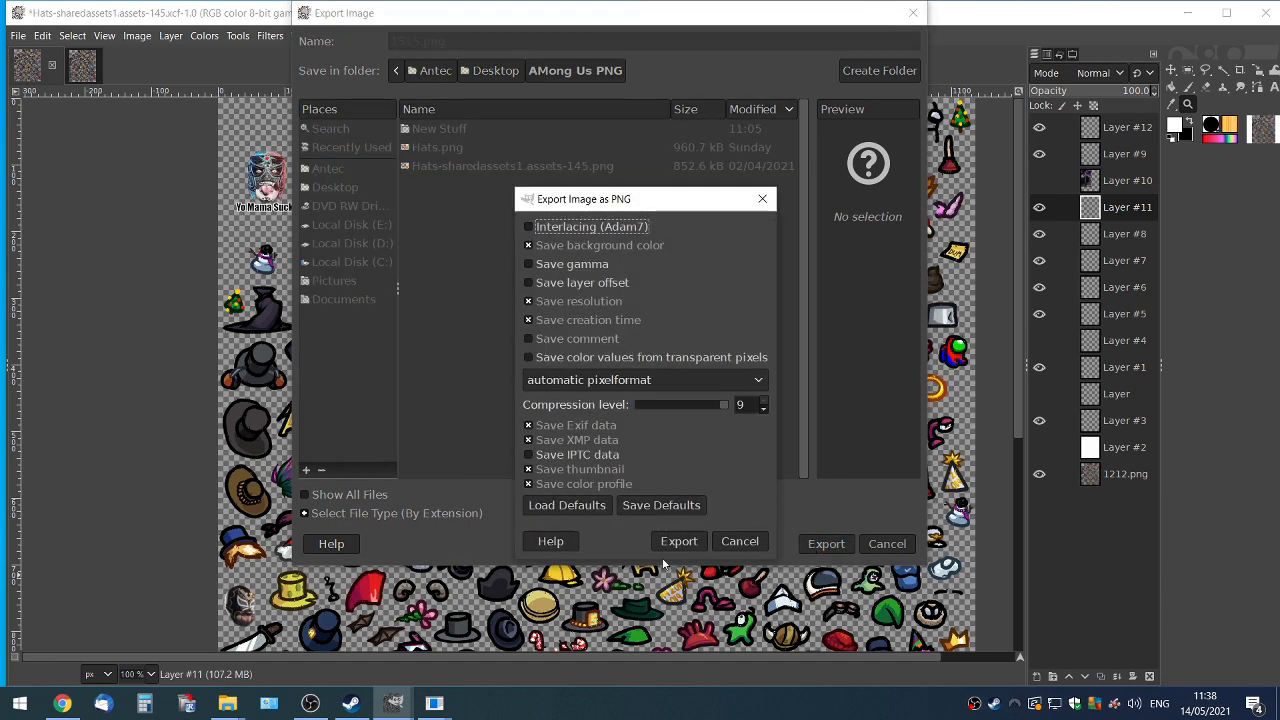
{"action": "left_click", "coordinate": [674, 543]}
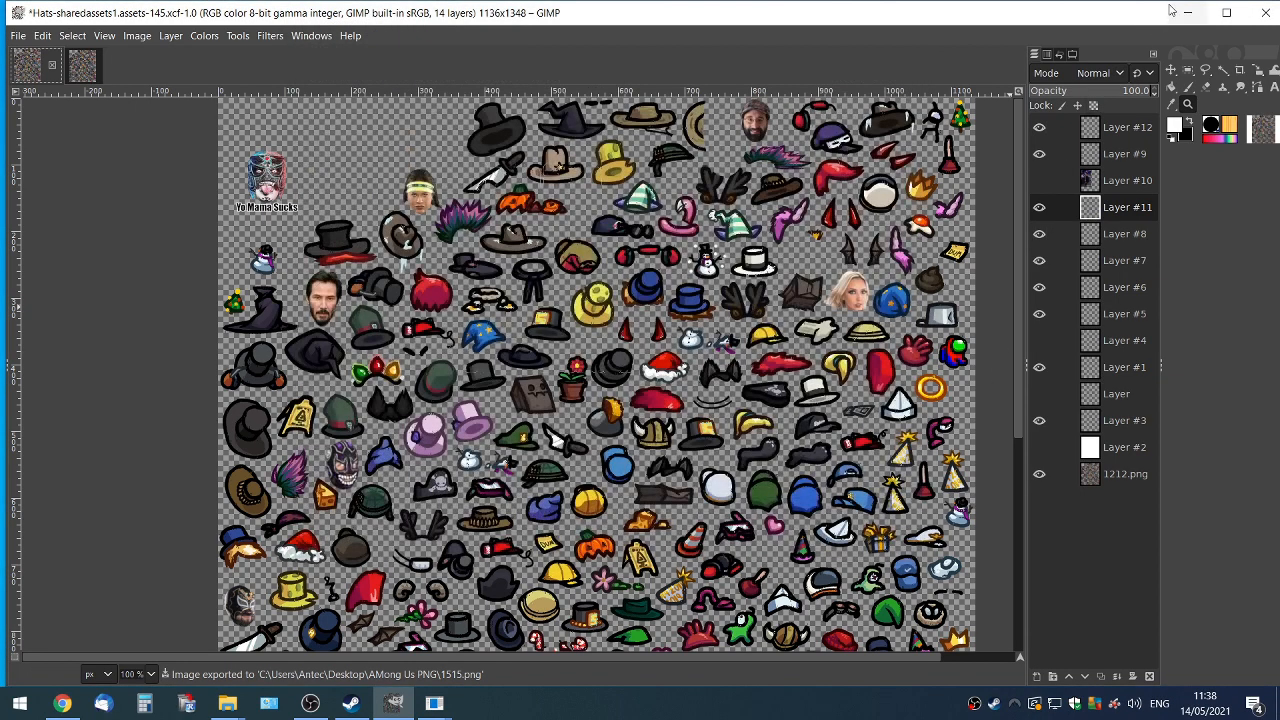
- Switch to the UABEA Assets Info window and open the Hats texture for editing with the Edit texture plugin
{"action": "left_click", "coordinate": [1187, 13]}
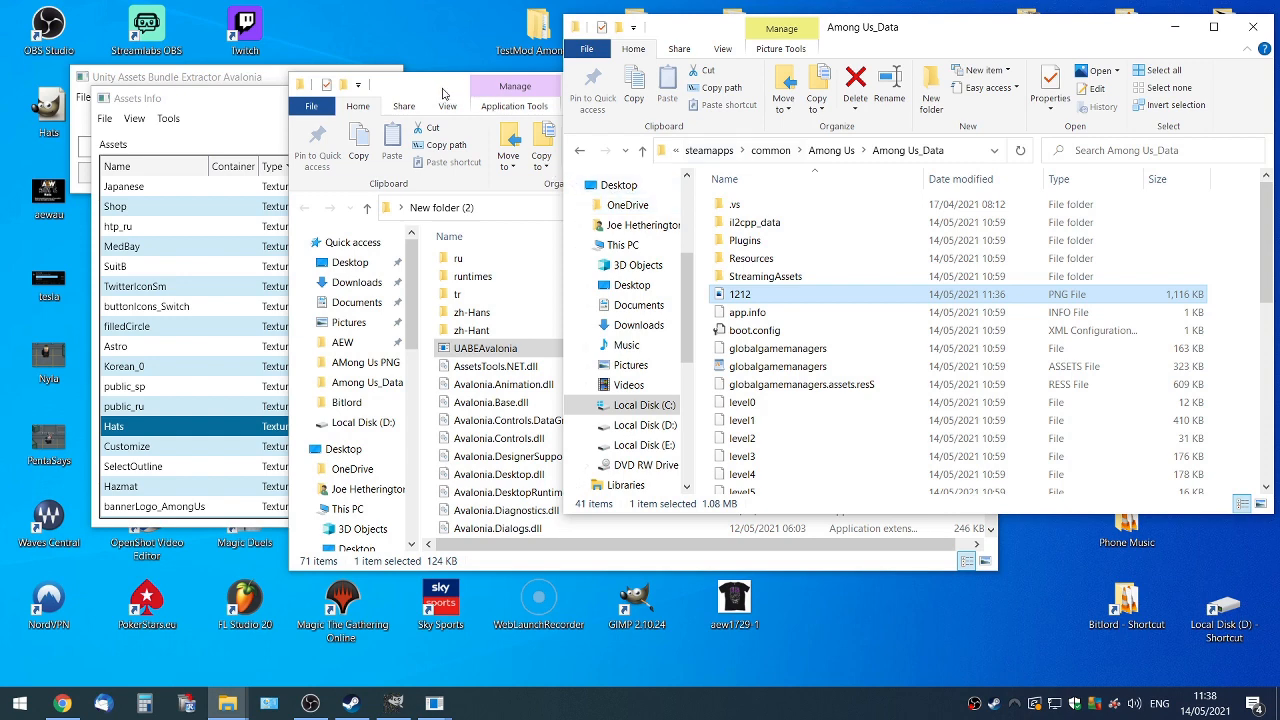
{"action": "left_click", "coordinate": [228, 118]}
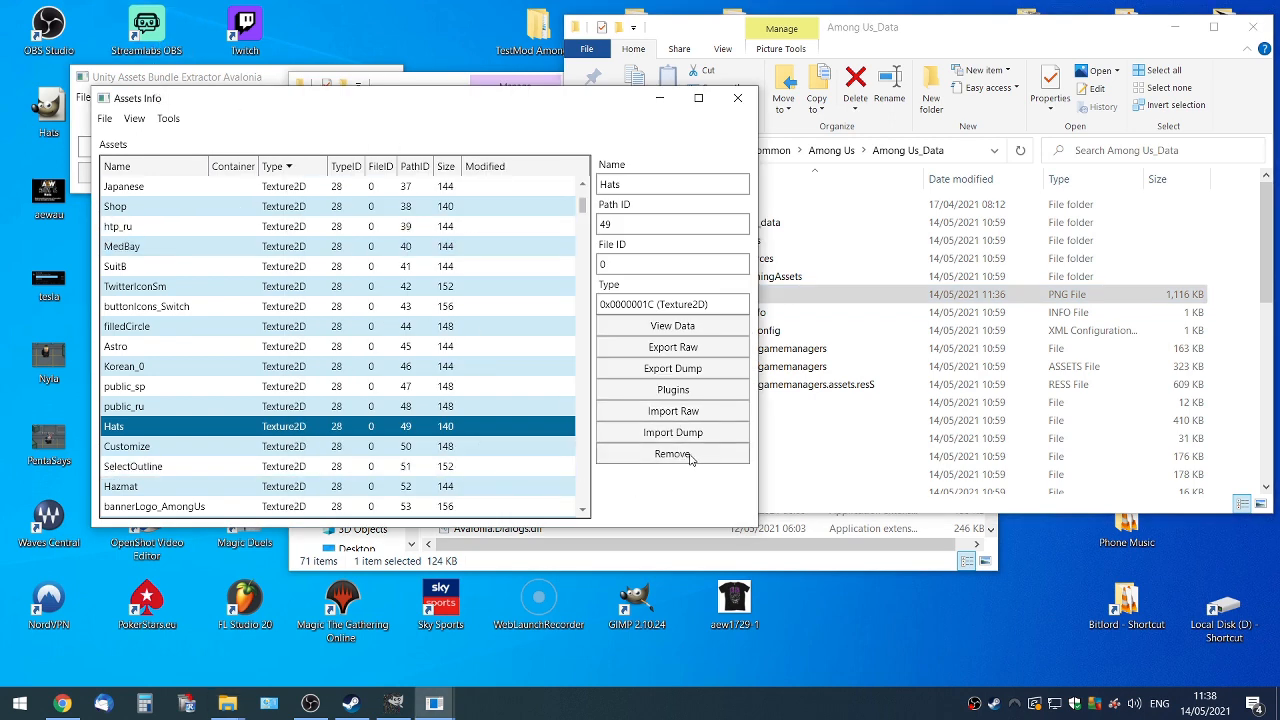
{"action": "left_click", "coordinate": [648, 391]}
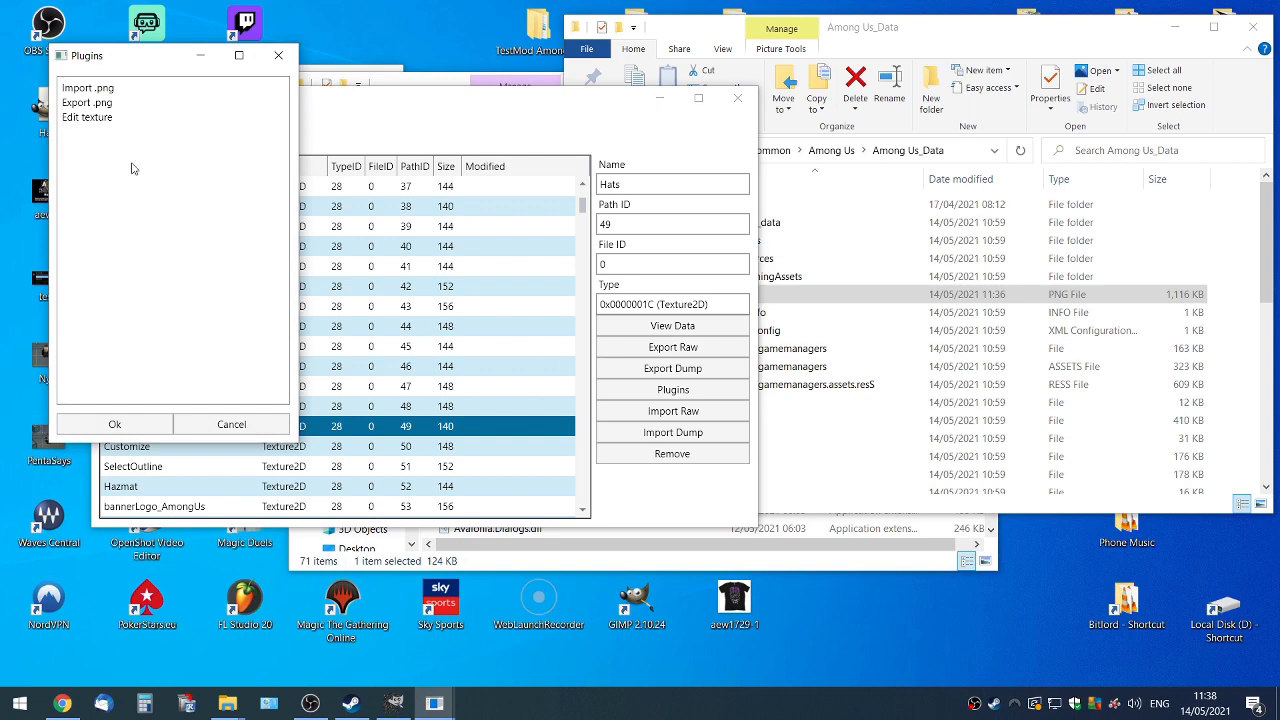
{"action": "left_click", "coordinate": [100, 118]}
{"action": "left_click", "coordinate": [143, 425]}
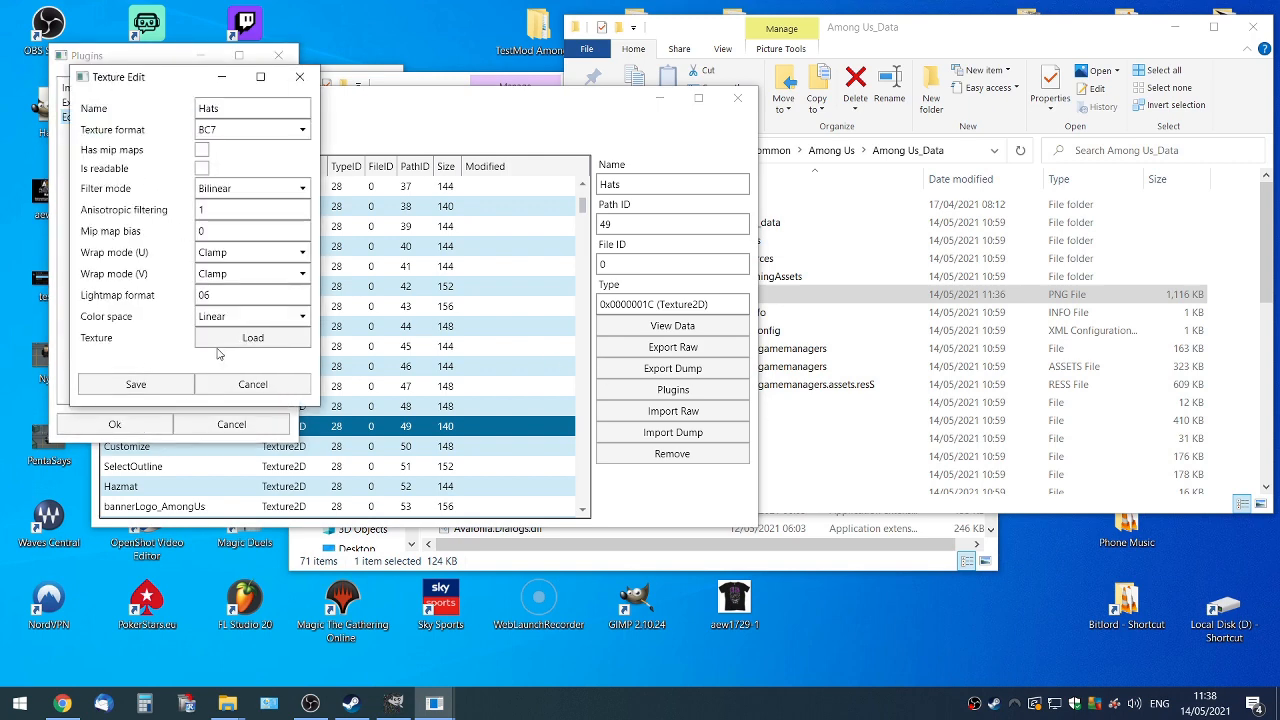
- Load the 1515 PNG from the Desktop's AMong Us PNG folder as the Hats texture and save the texture edit
{"action": "left_click", "coordinate": [224, 340]}
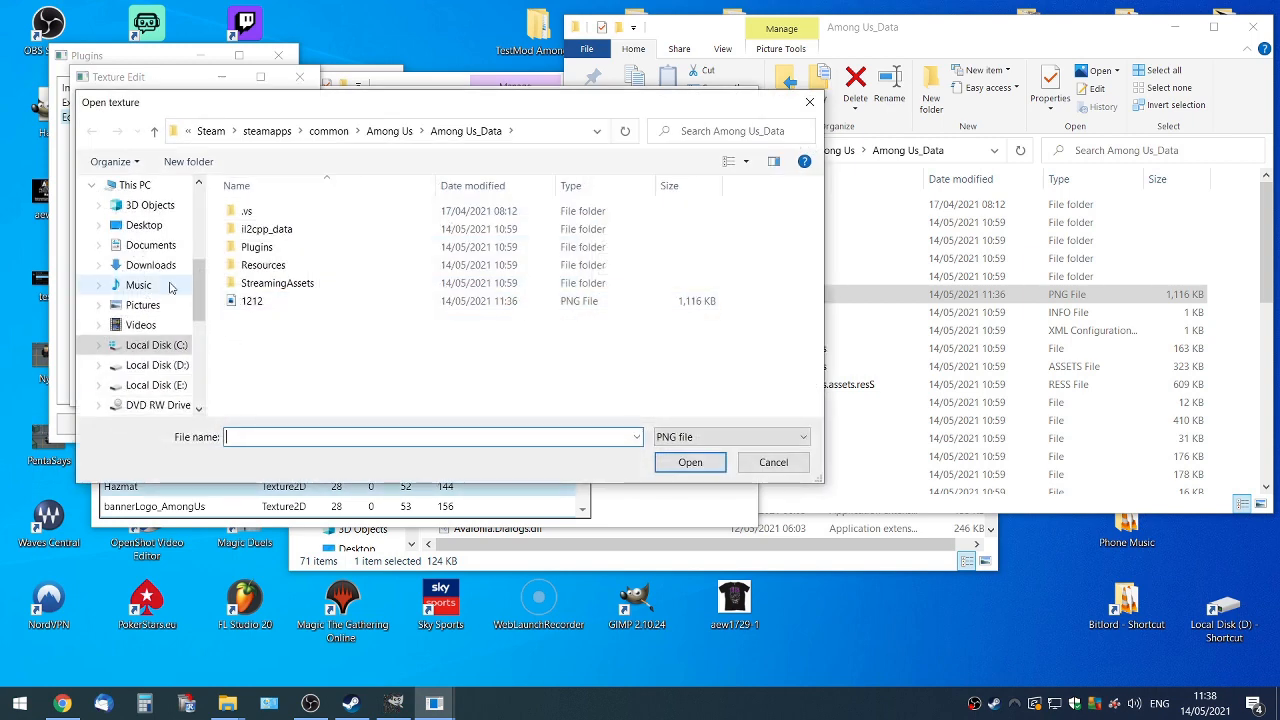
{"action": "left_click", "coordinate": [122, 226]}
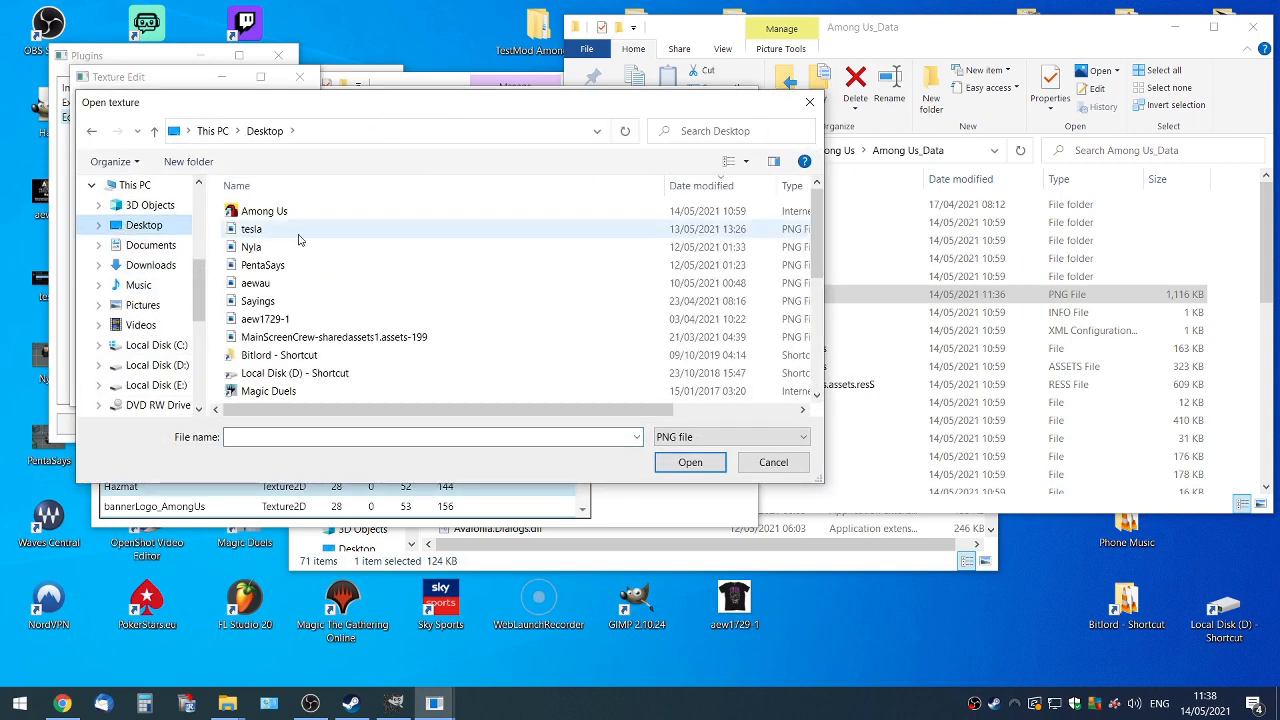
{"action": "scroll", "coordinate": [329, 268], "scroll_direction": "down", "scroll_amount": 2}
{"action": "scroll", "coordinate": [329, 268], "scroll_direction": "up", "scroll_amount": 2}
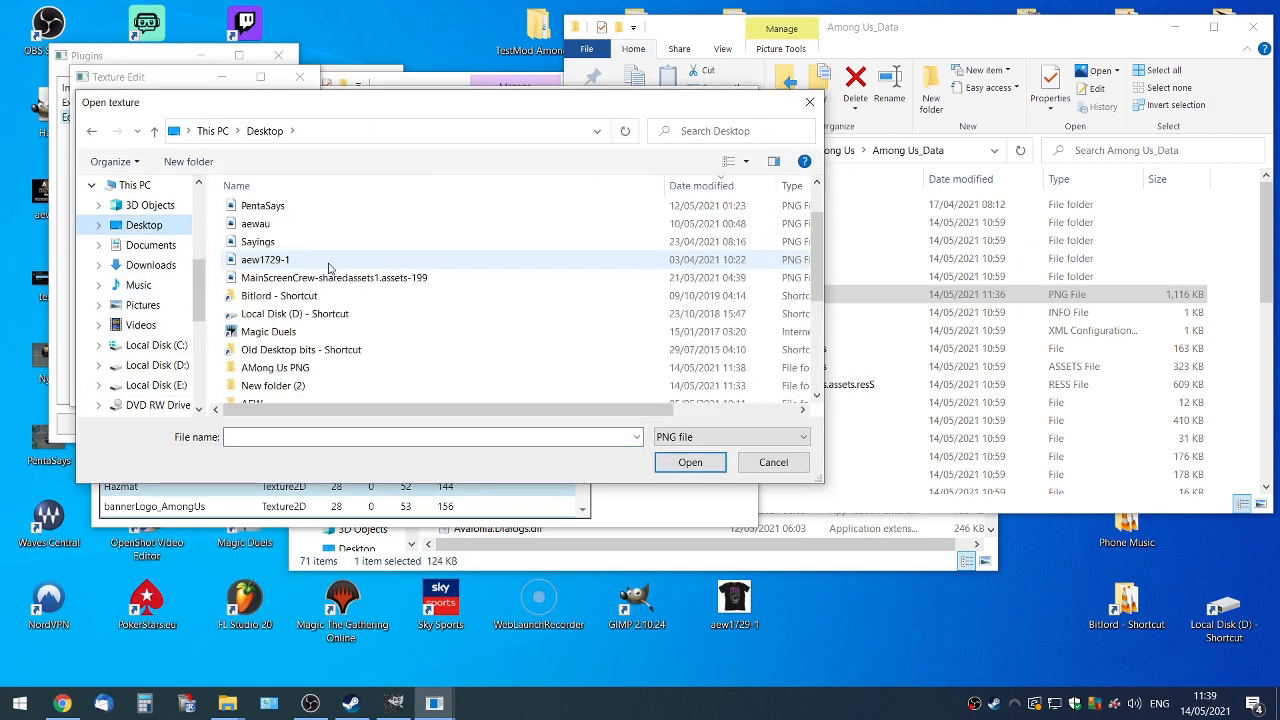
{"action": "scroll", "coordinate": [329, 290], "scroll_direction": "down", "scroll_amount": 4}
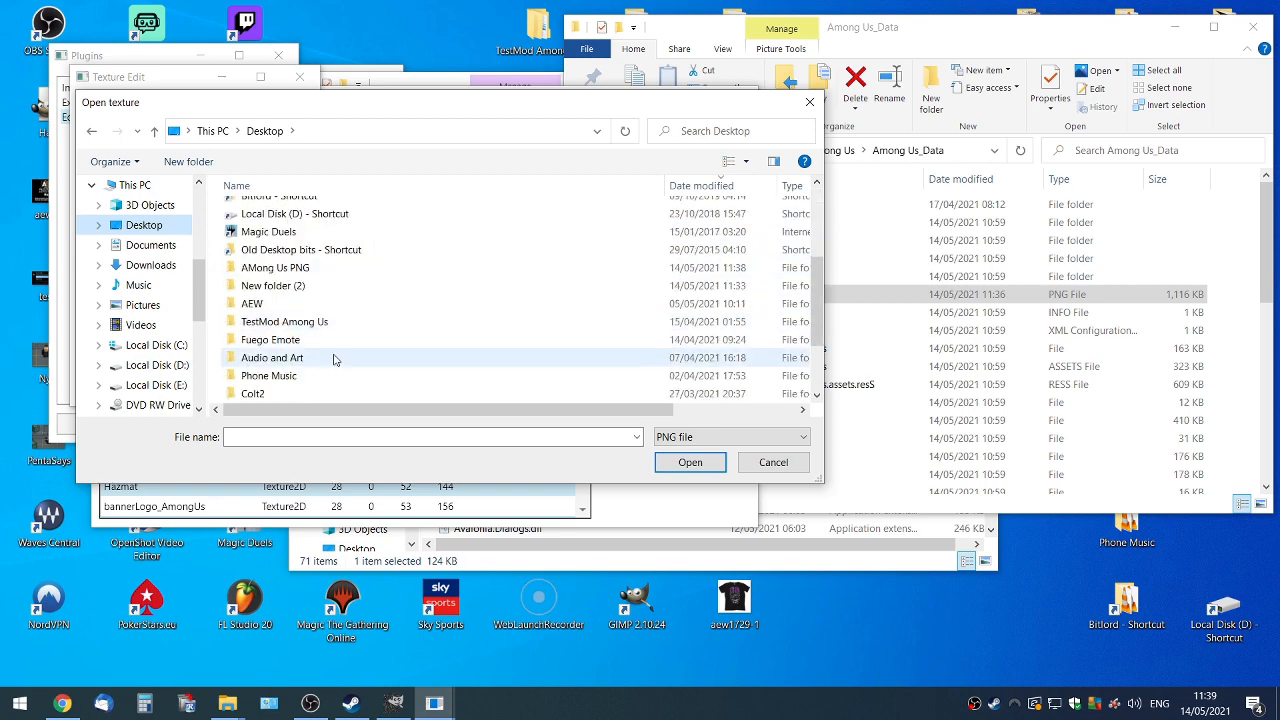
{"action": "left_click", "coordinate": [302, 270]}
{"action": "double_click", "coordinate": [302, 270]}
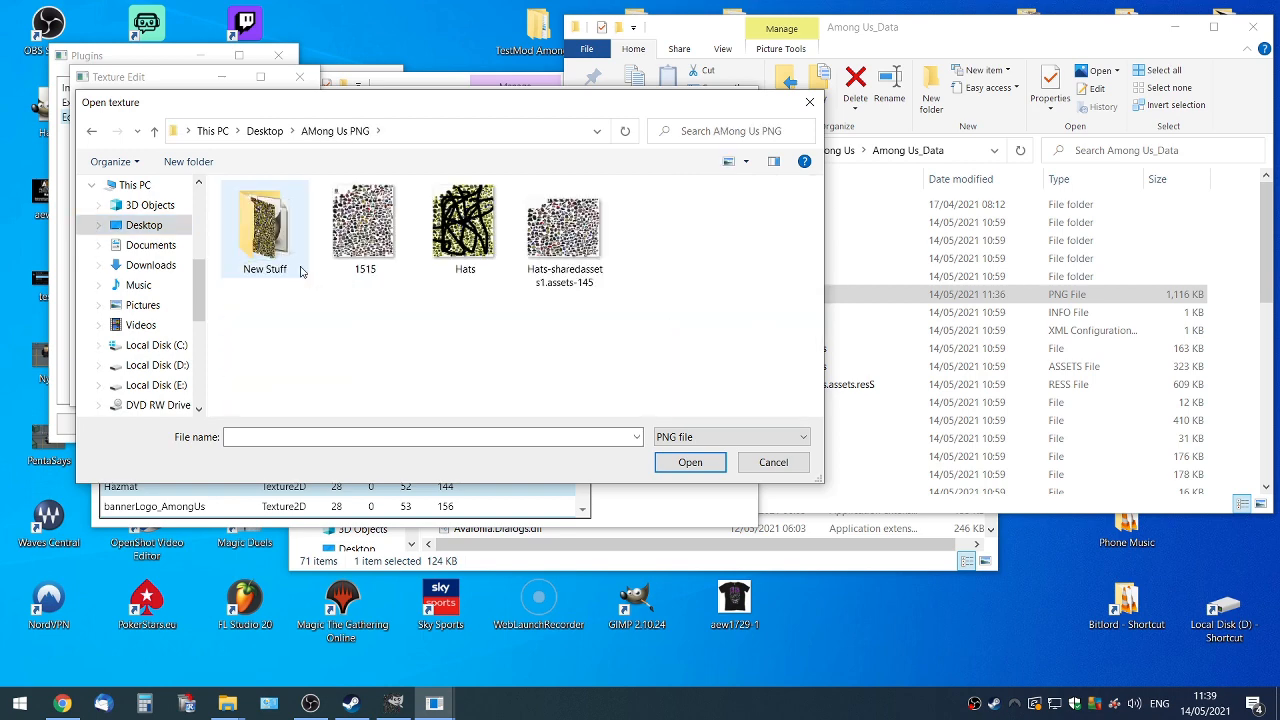
{"action": "double_click", "coordinate": [370, 245]}
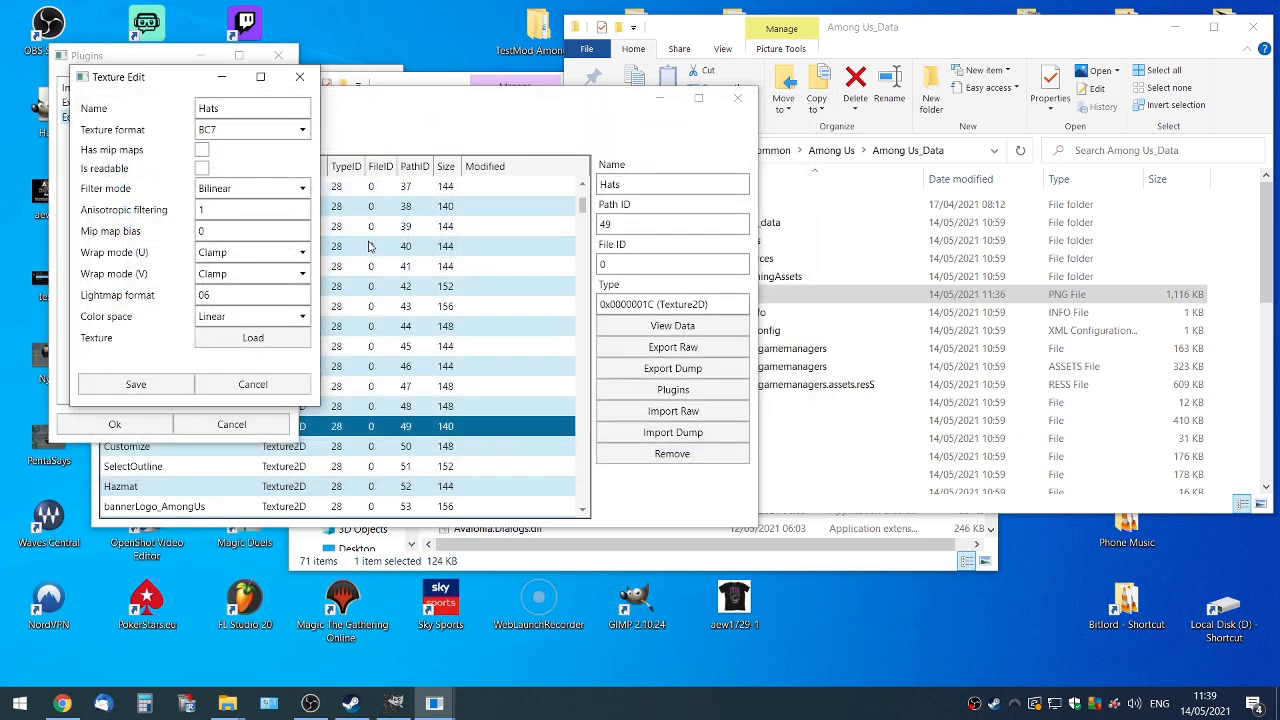
{"action": "left_click", "coordinate": [137, 388]}
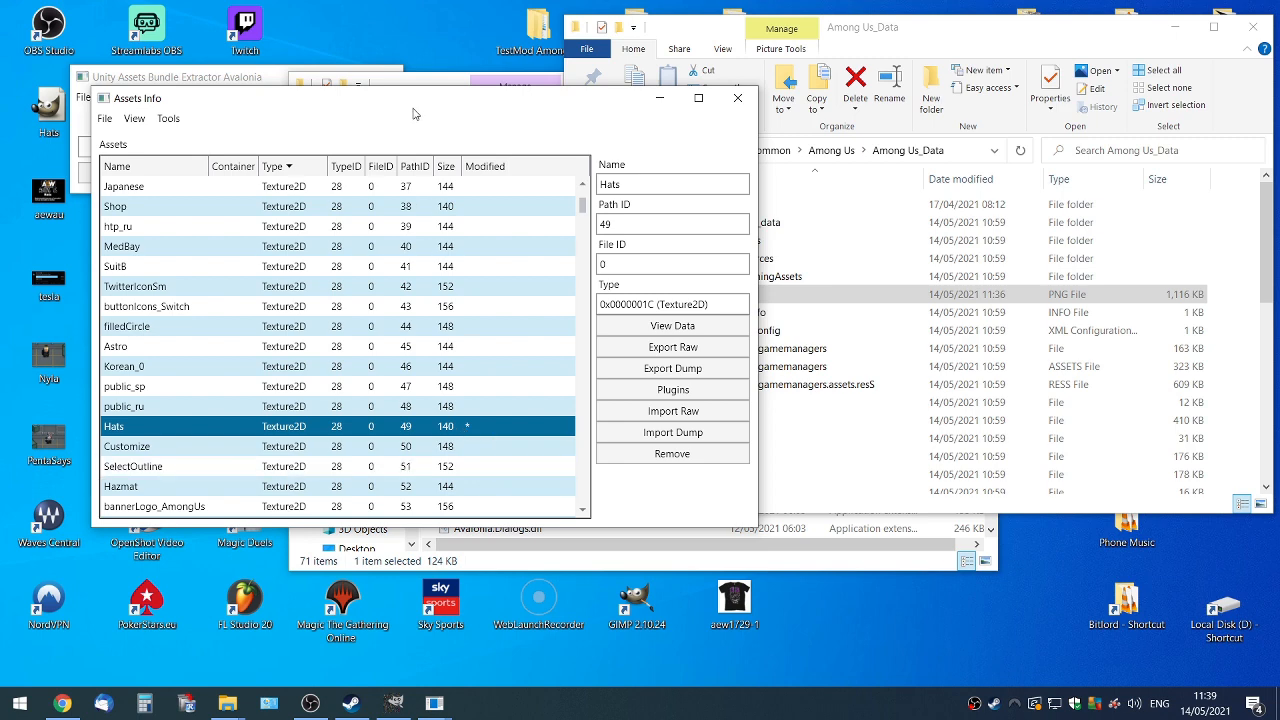
- Move the Assets Info window aside and look through the Texture2D assets for other textures to mod
{"action": "left_click_drag", "start_coordinate": [415, 106], "coordinate": [628, 82]}
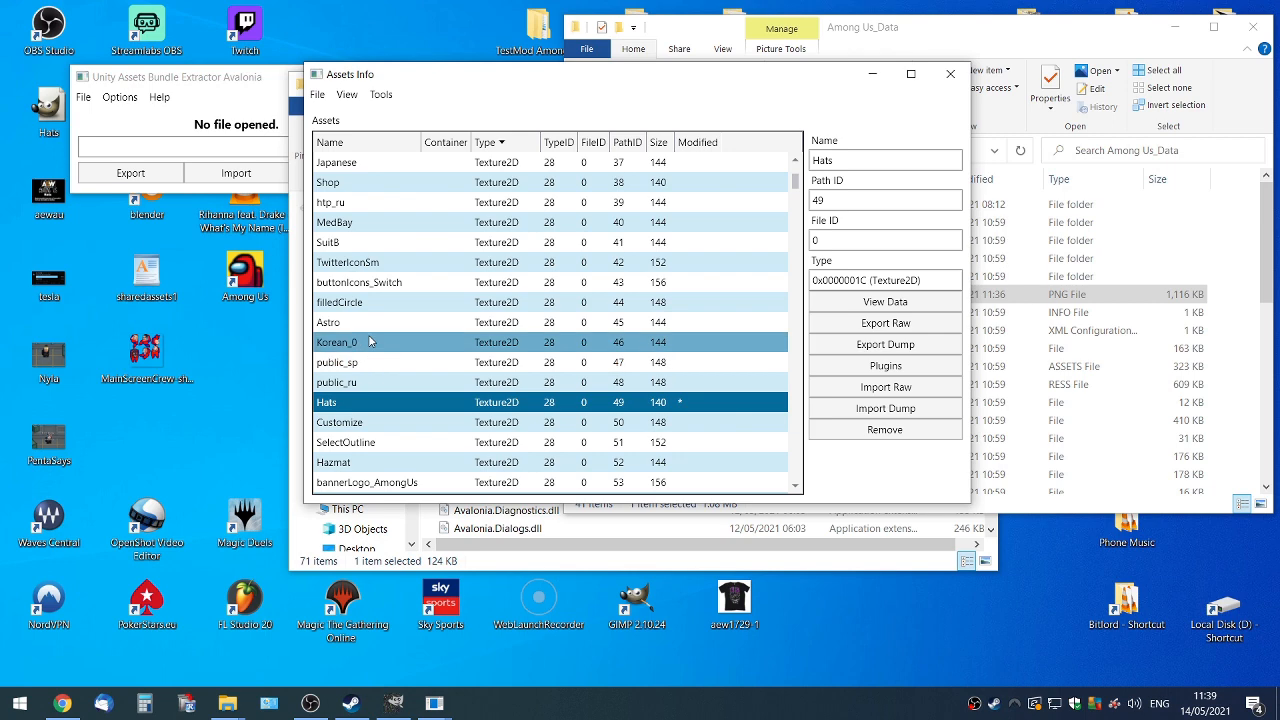
{"action": "scroll", "coordinate": [369, 333], "scroll_direction": "up", "scroll_amount": 5}
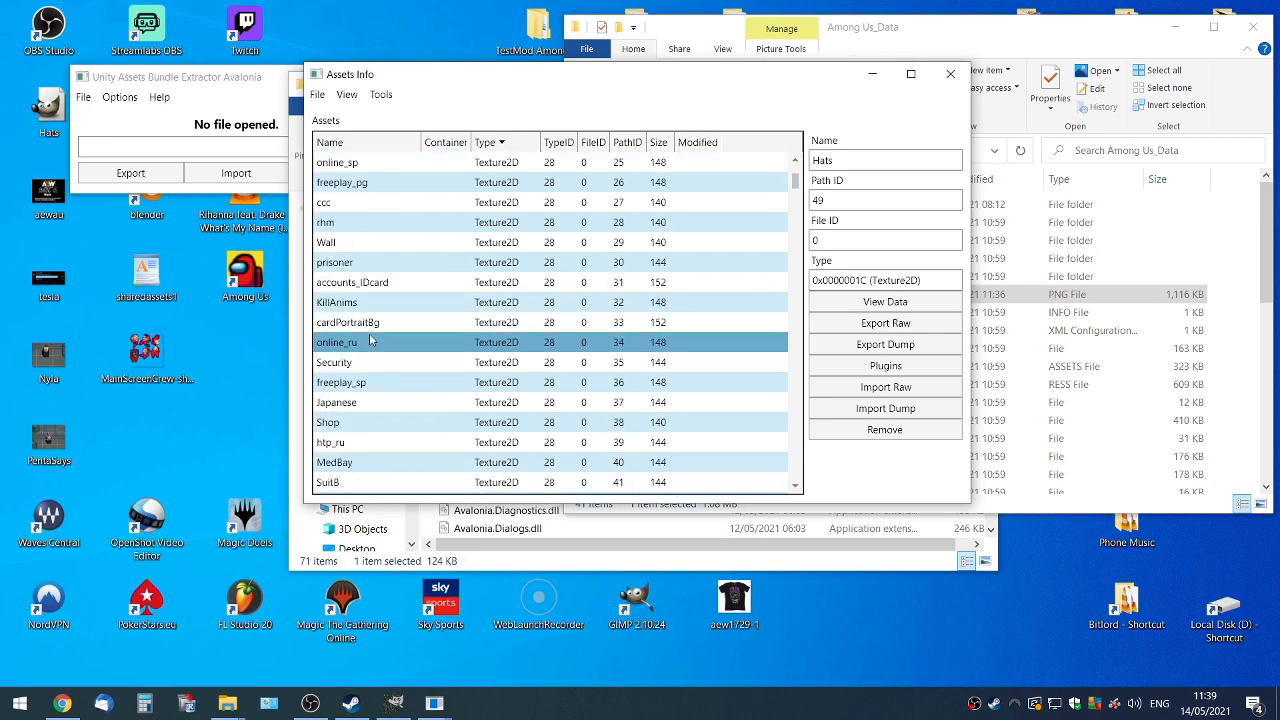
{"action": "scroll", "coordinate": [369, 341], "scroll_direction": "up", "scroll_amount": 3}
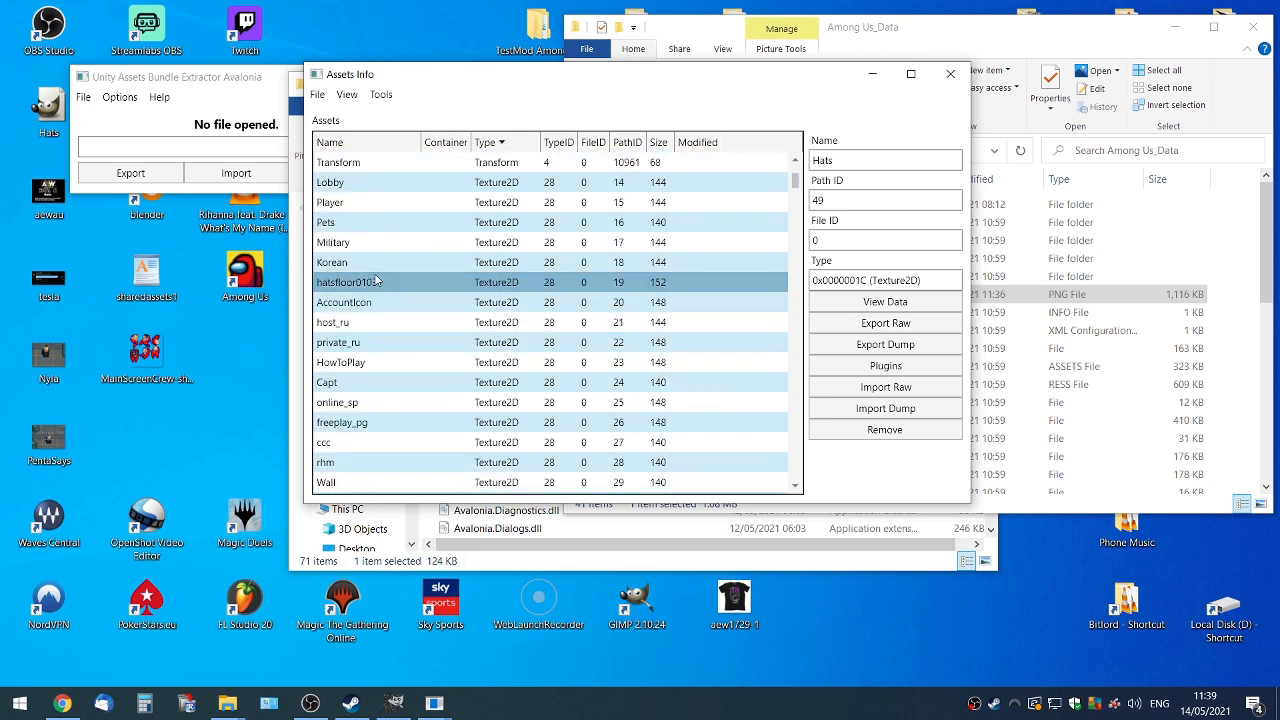
{"action": "scroll", "coordinate": [378, 265], "scroll_direction": "up", "scroll_amount": 2}
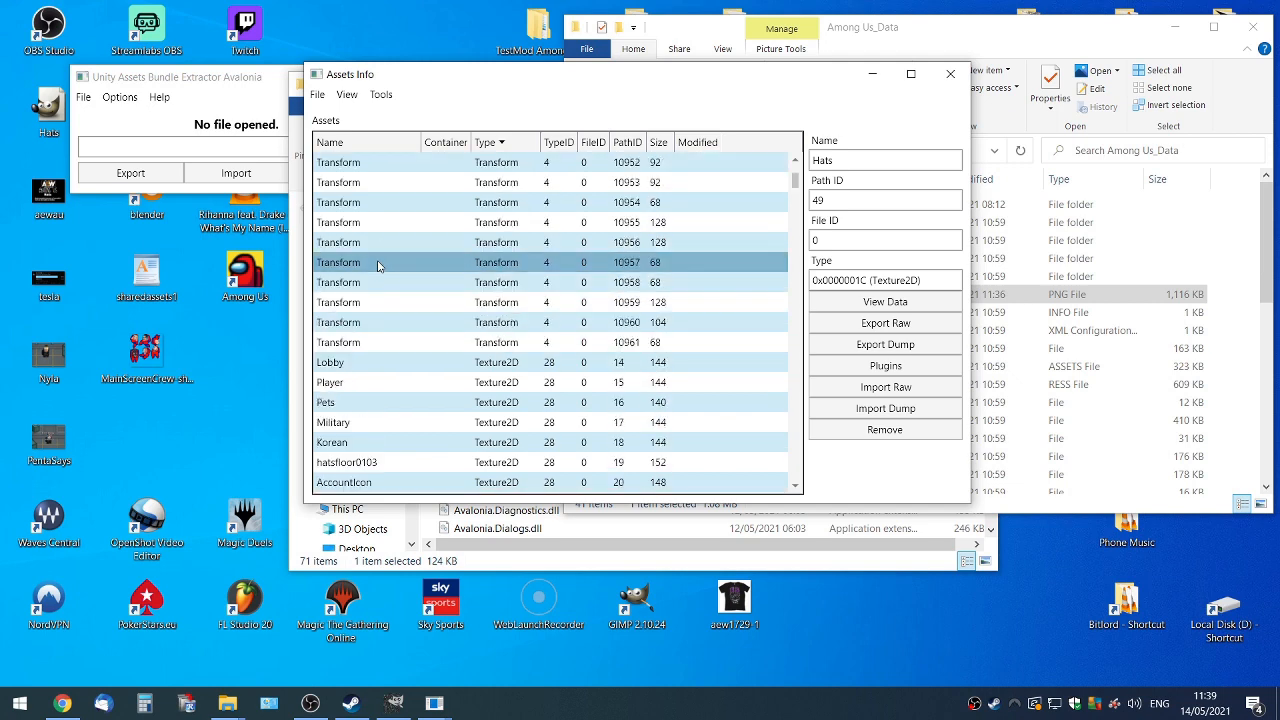
{"action": "scroll", "coordinate": [385, 290], "scroll_direction": "down", "scroll_amount": 3}
{"action": "scroll", "coordinate": [390, 317], "scroll_direction": "down", "scroll_amount": 4}
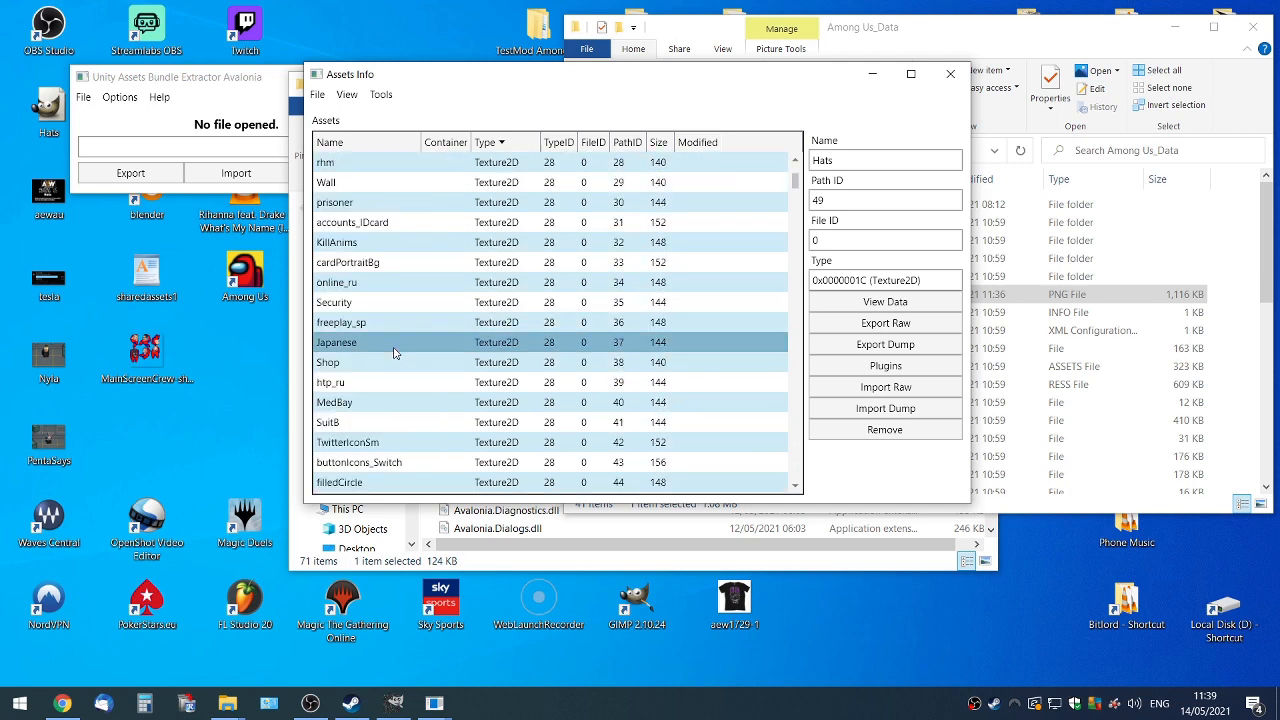
{"action": "scroll", "coordinate": [395, 352], "scroll_direction": "down", "scroll_amount": 4}
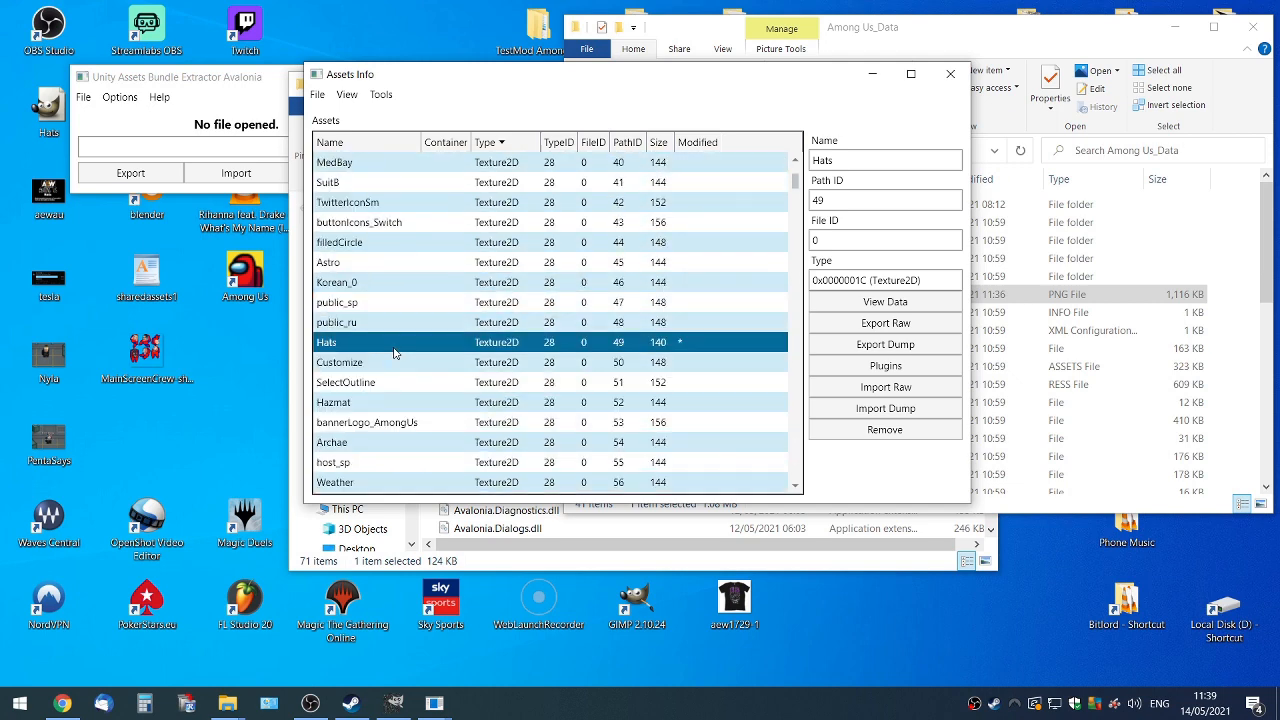
{"action": "scroll", "coordinate": [395, 352], "scroll_direction": "down", "scroll_amount": 4}
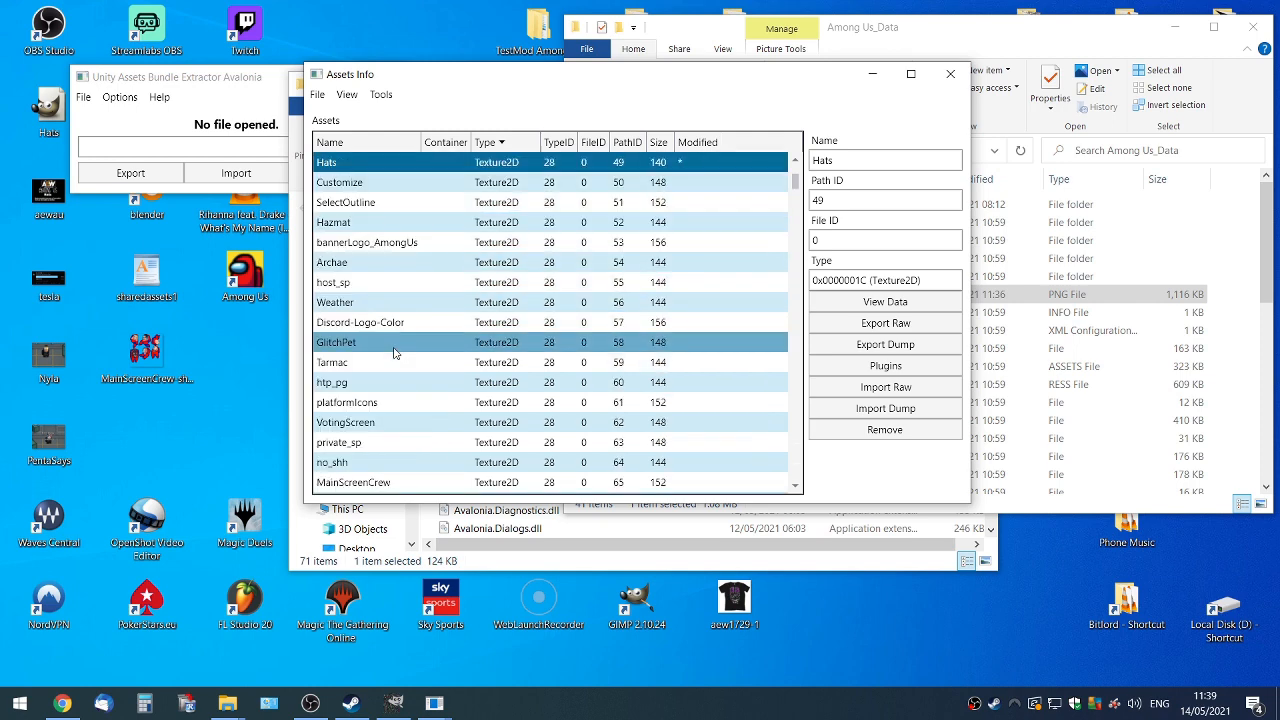
- Open the MainScreenCrew texture for editing with the Edit texture plugin
{"action": "left_click", "coordinate": [400, 422]}
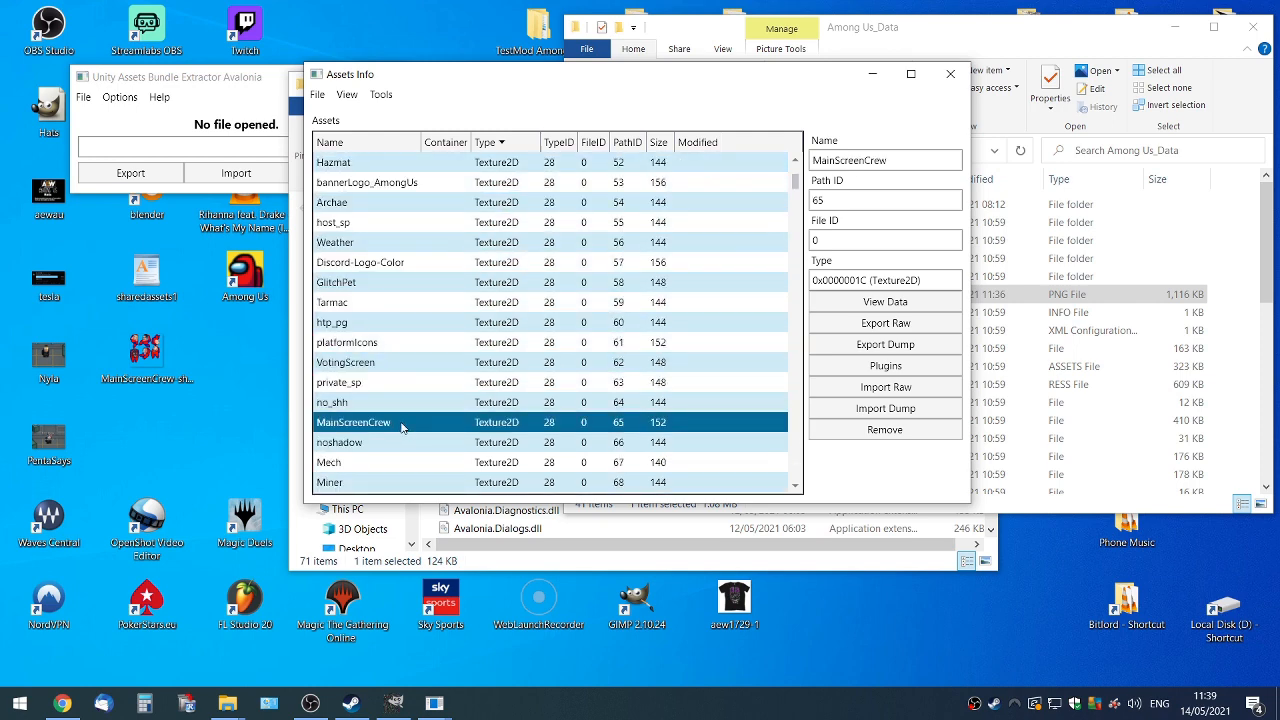
{"action": "left_click", "coordinate": [850, 369]}
{"action": "left_click", "coordinate": [130, 160]}
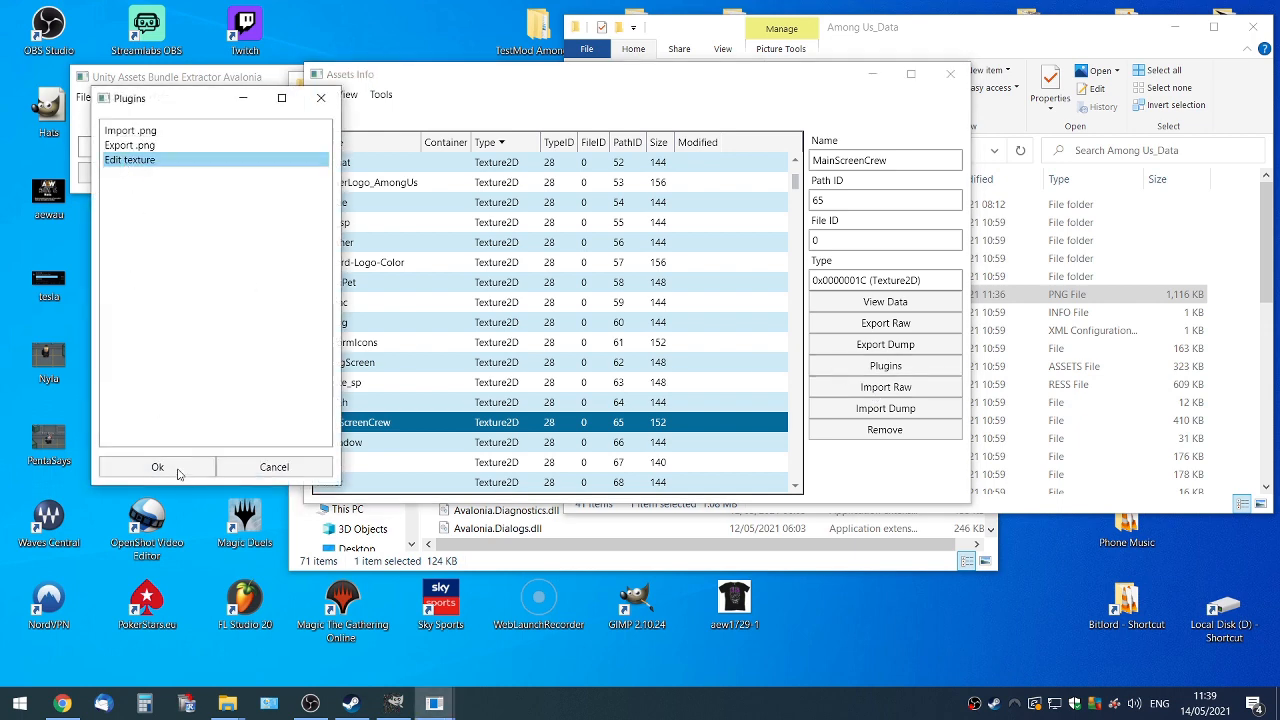
{"action": "left_click", "coordinate": [183, 466]}
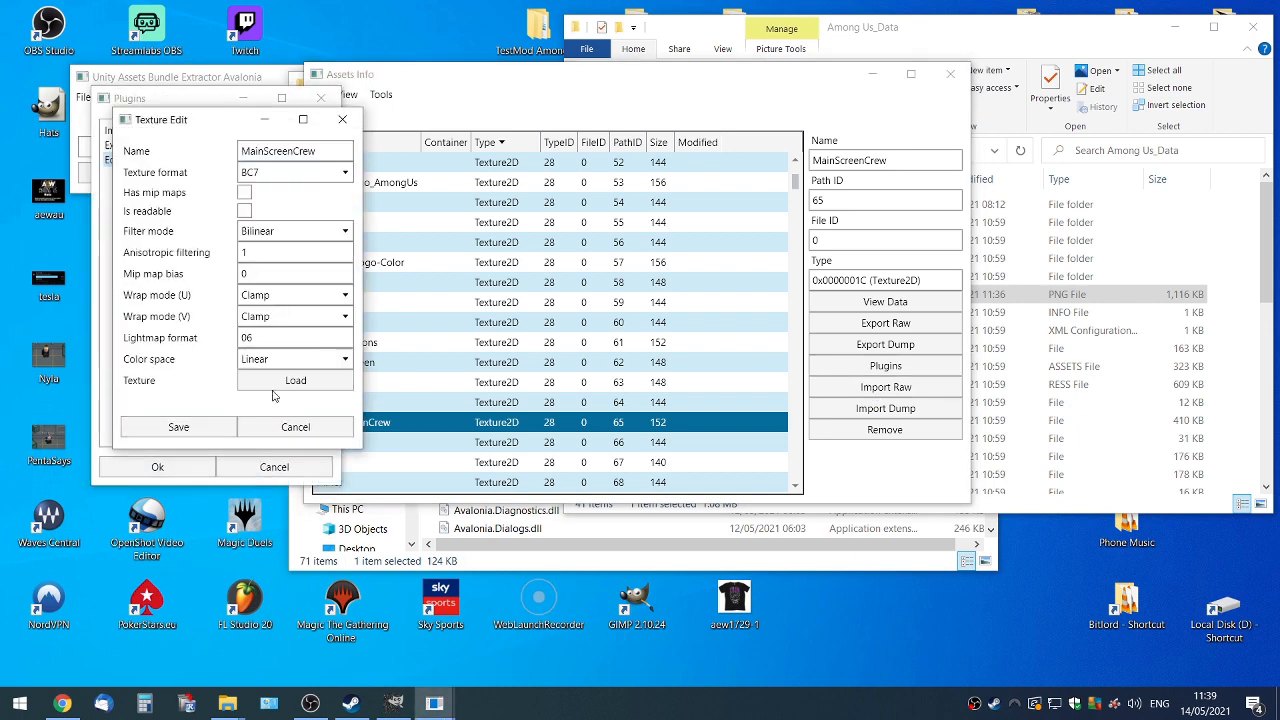
{"action": "left_click", "coordinate": [289, 383]}
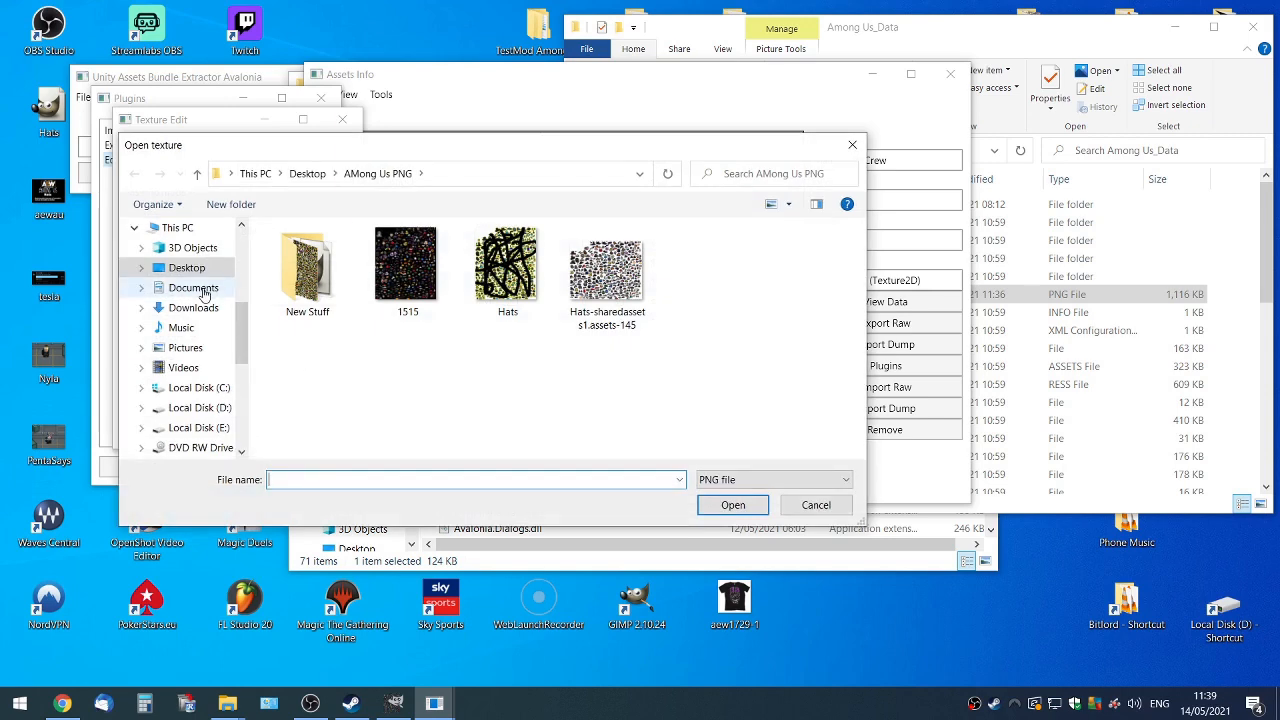
{"action": "left_click", "coordinate": [186, 270]}
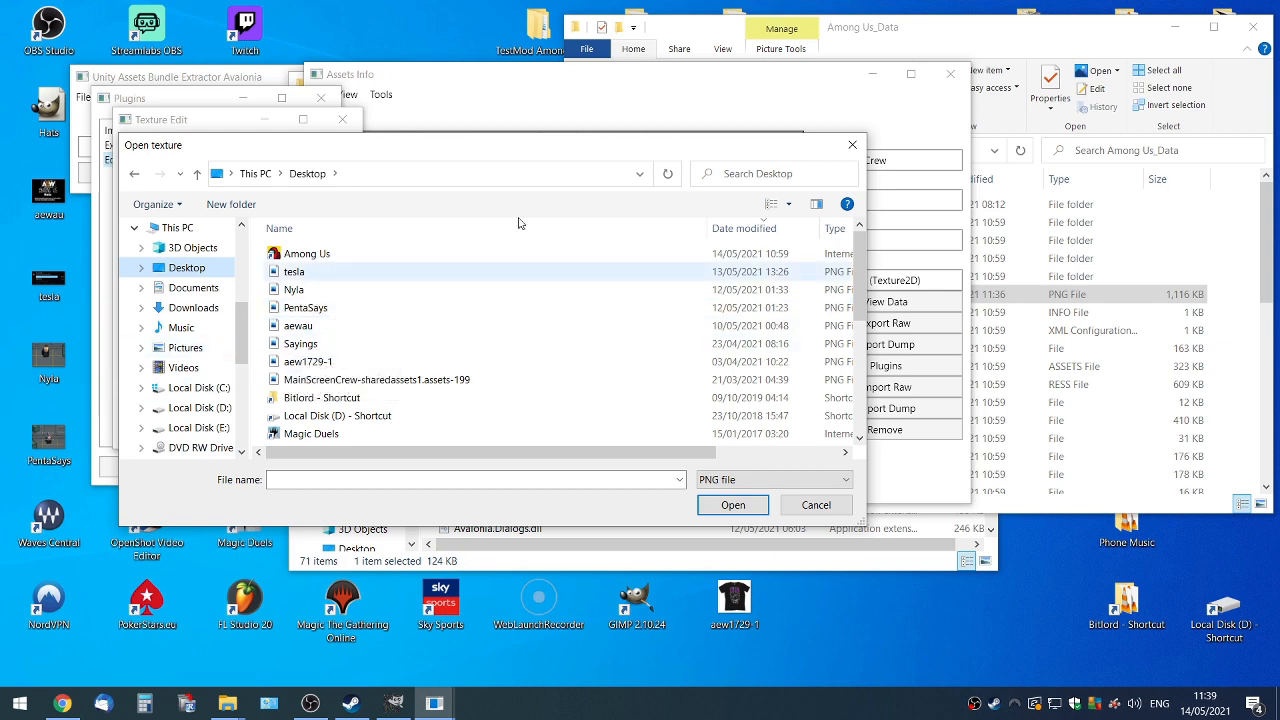
{"action": "left_click", "coordinate": [816, 504]}
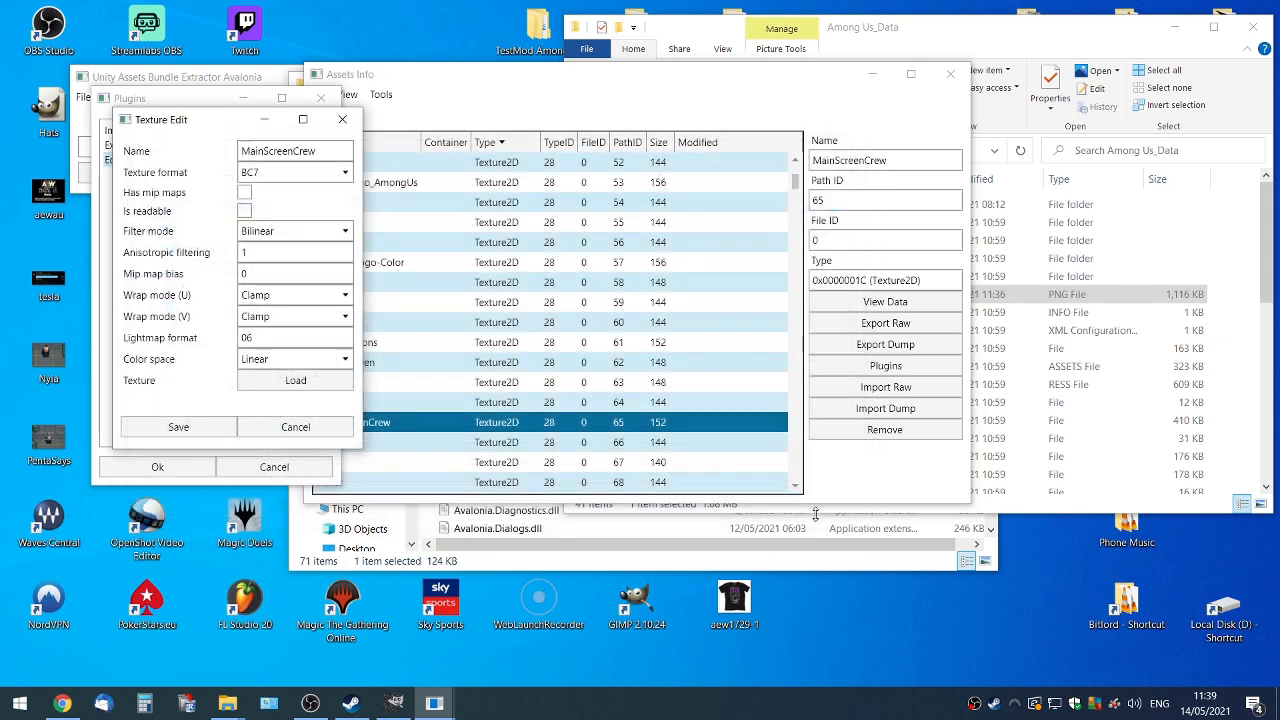
{"action": "left_click", "coordinate": [328, 426]}
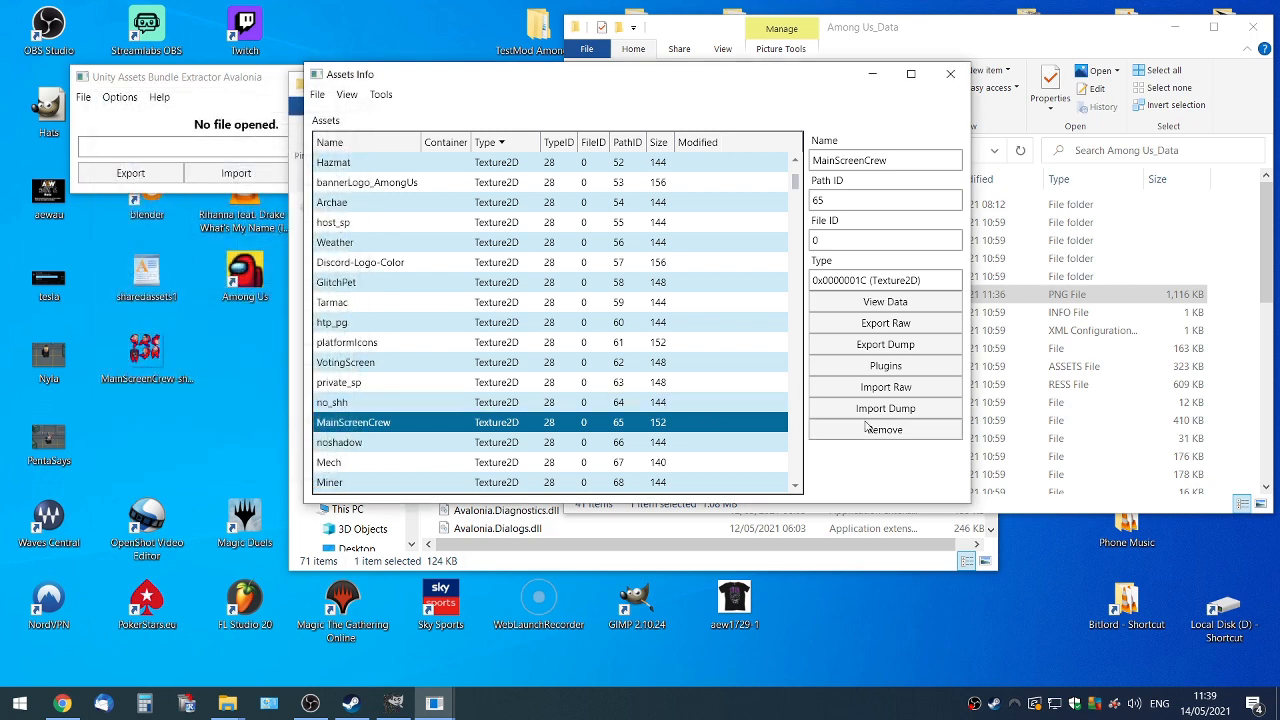
- Using the Edit texture plugin, load the Desktop's MainScreenCrew-sharedassets1.assets-199 PNG into the MainScreenCrew texture and save the edit
{"action": "left_click", "coordinate": [873, 368]}
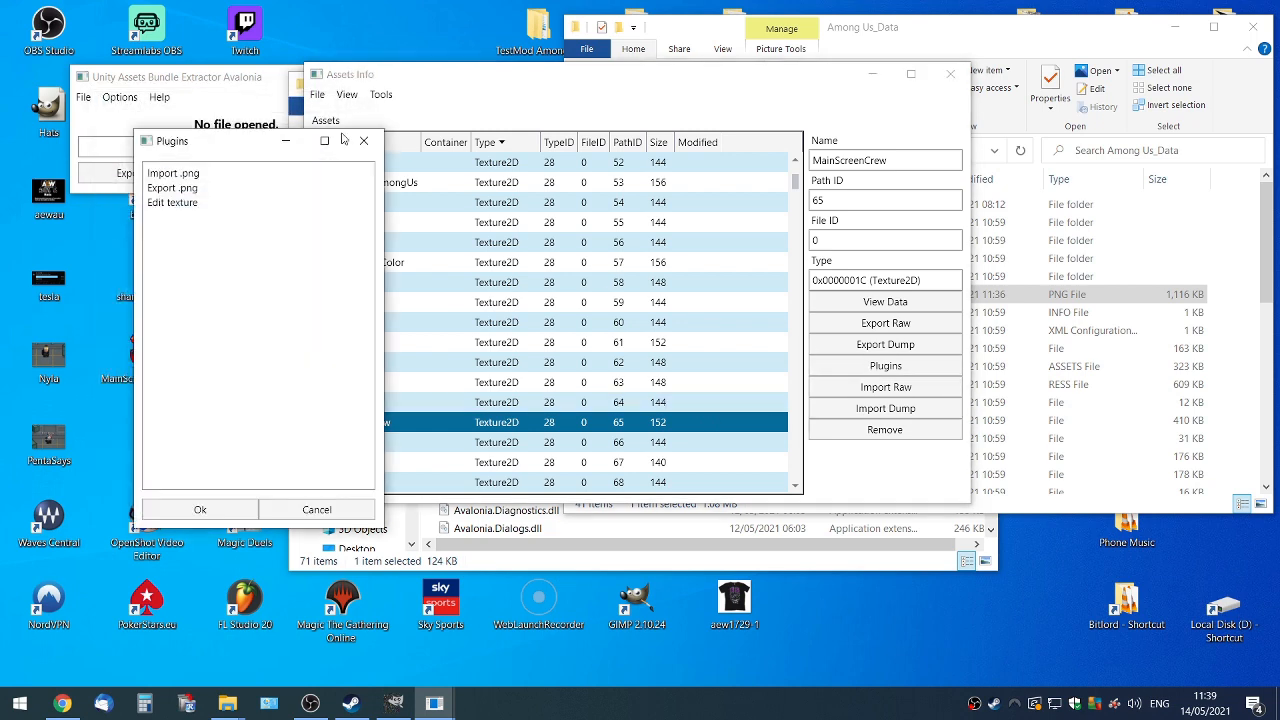
{"action": "left_click", "coordinate": [178, 203]}
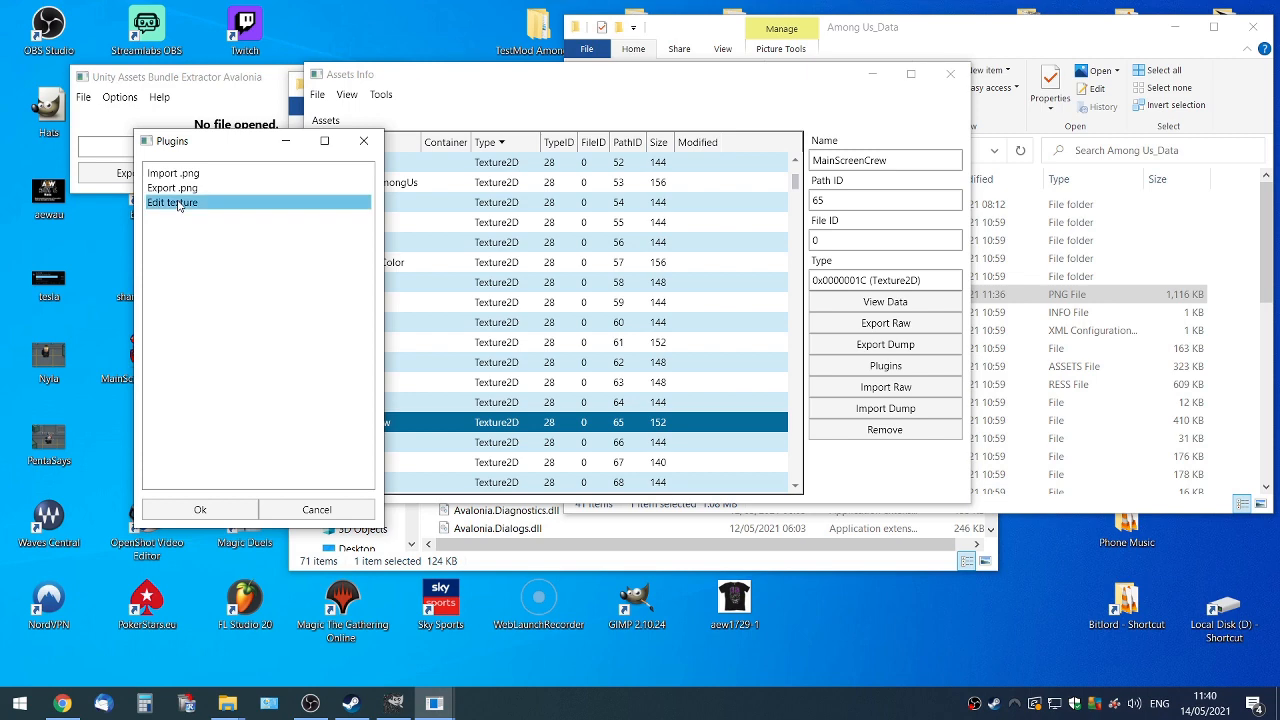
{"action": "left_click", "coordinate": [199, 509]}
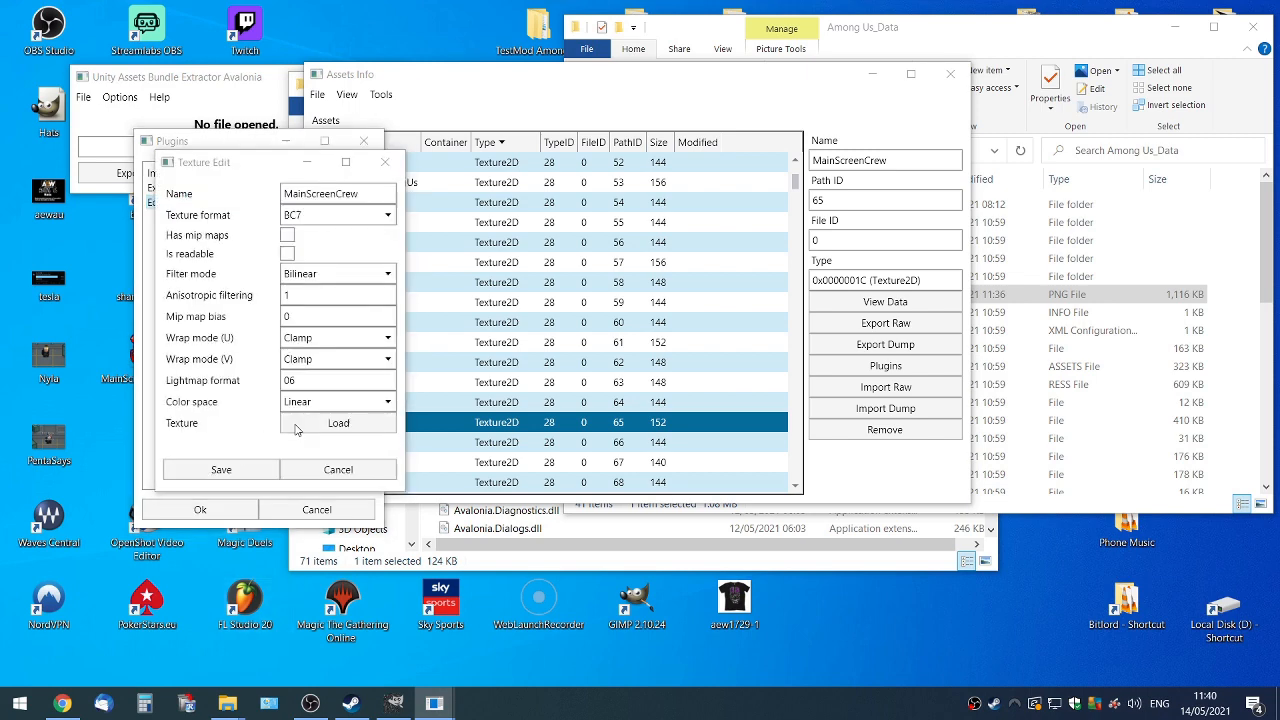
{"action": "left_click", "coordinate": [295, 426]}
{"action": "left_click", "coordinate": [236, 314]}
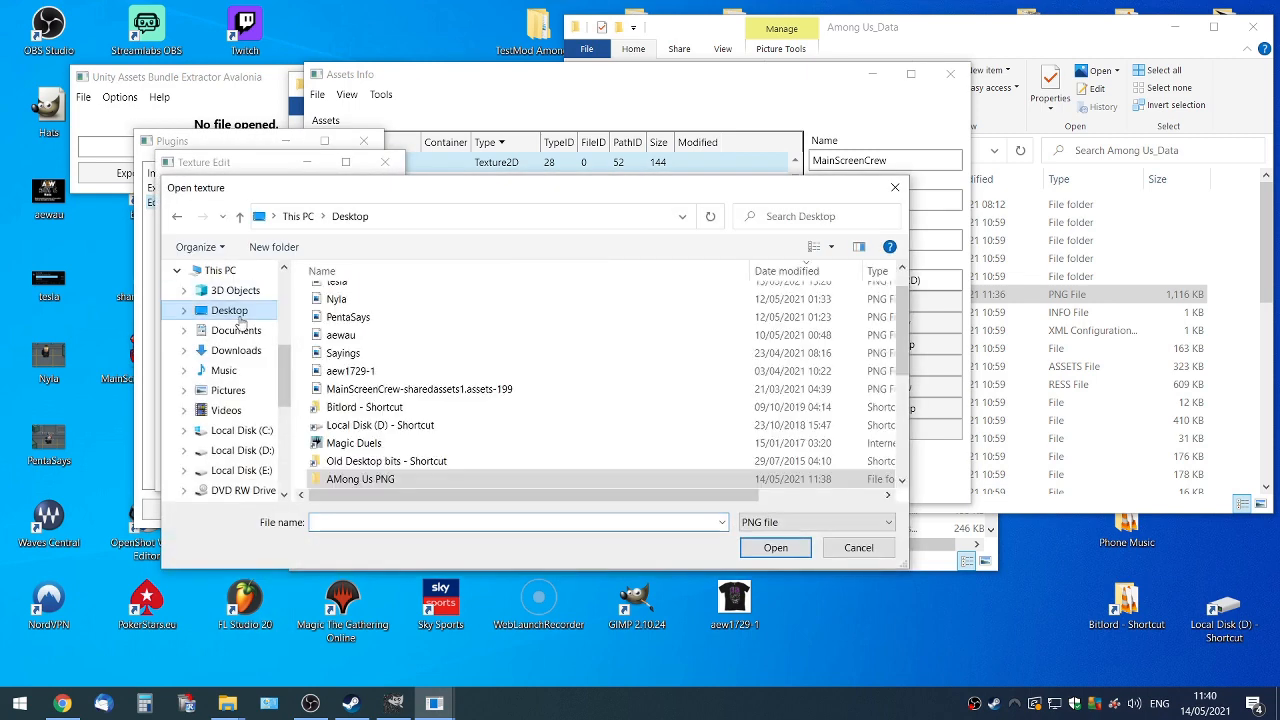
{"action": "left_click", "coordinate": [510, 389]}
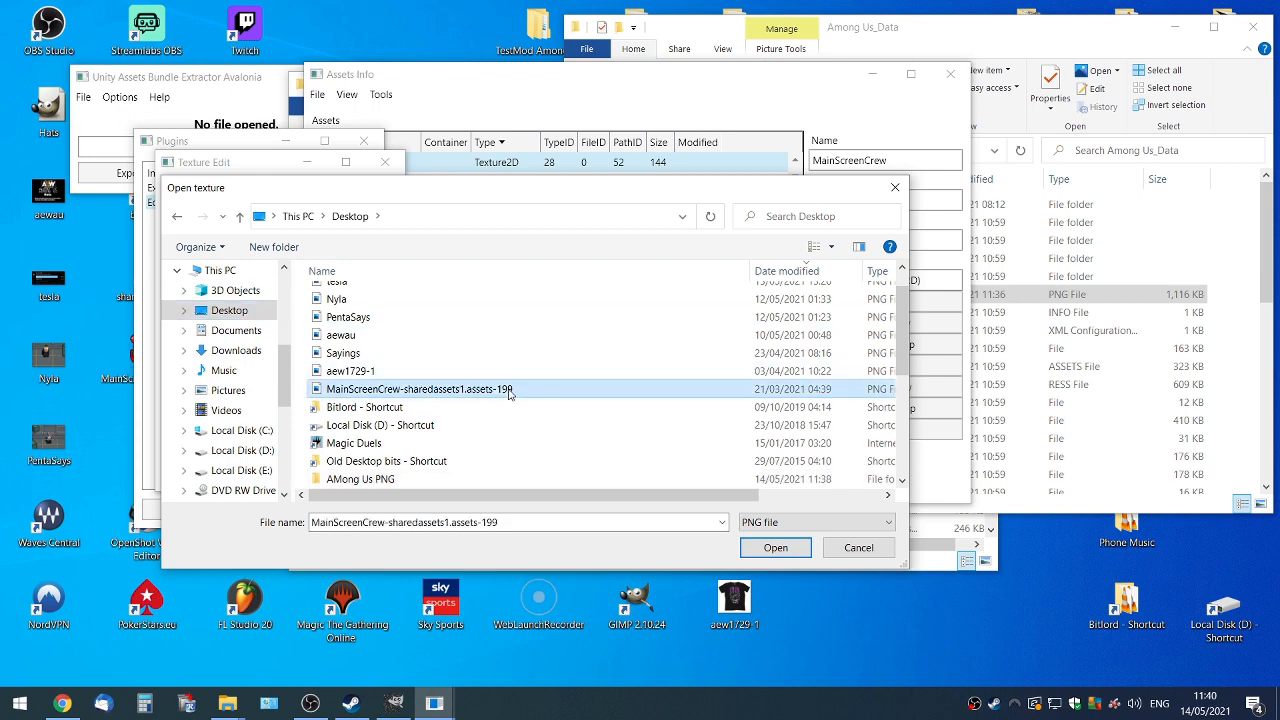
{"action": "left_click", "coordinate": [776, 548]}
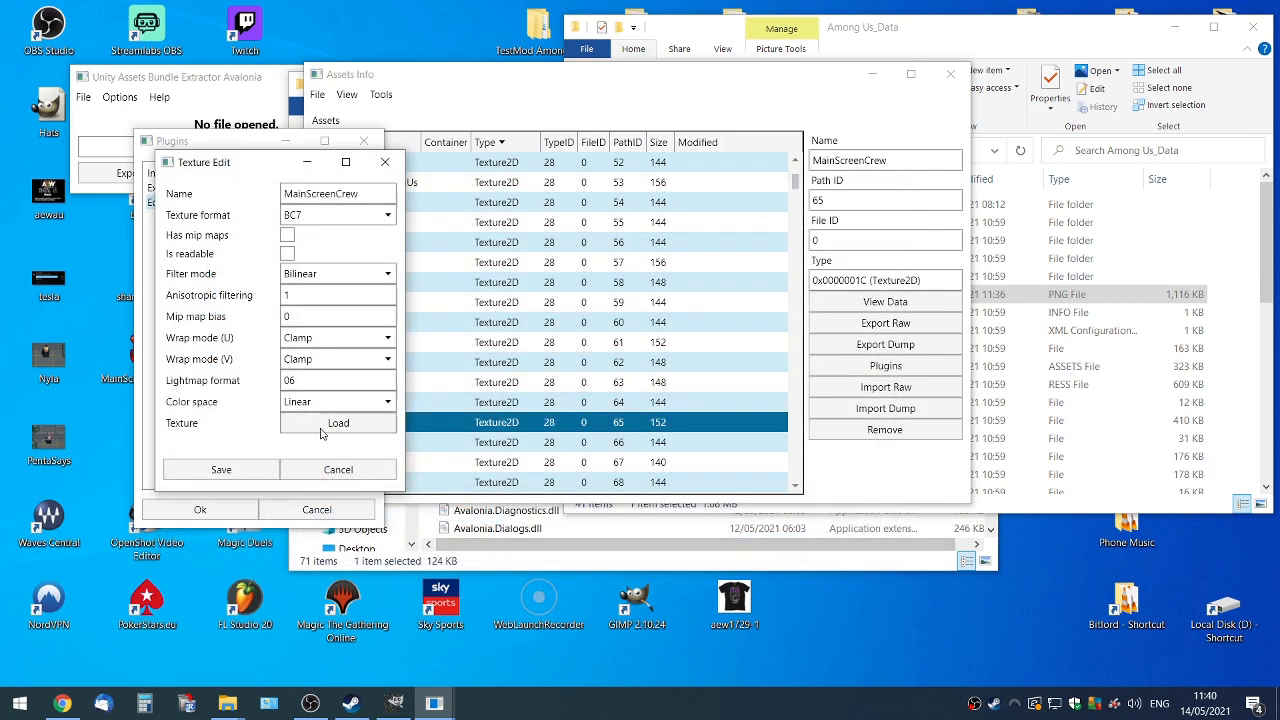
{"action": "left_click", "coordinate": [226, 472]}
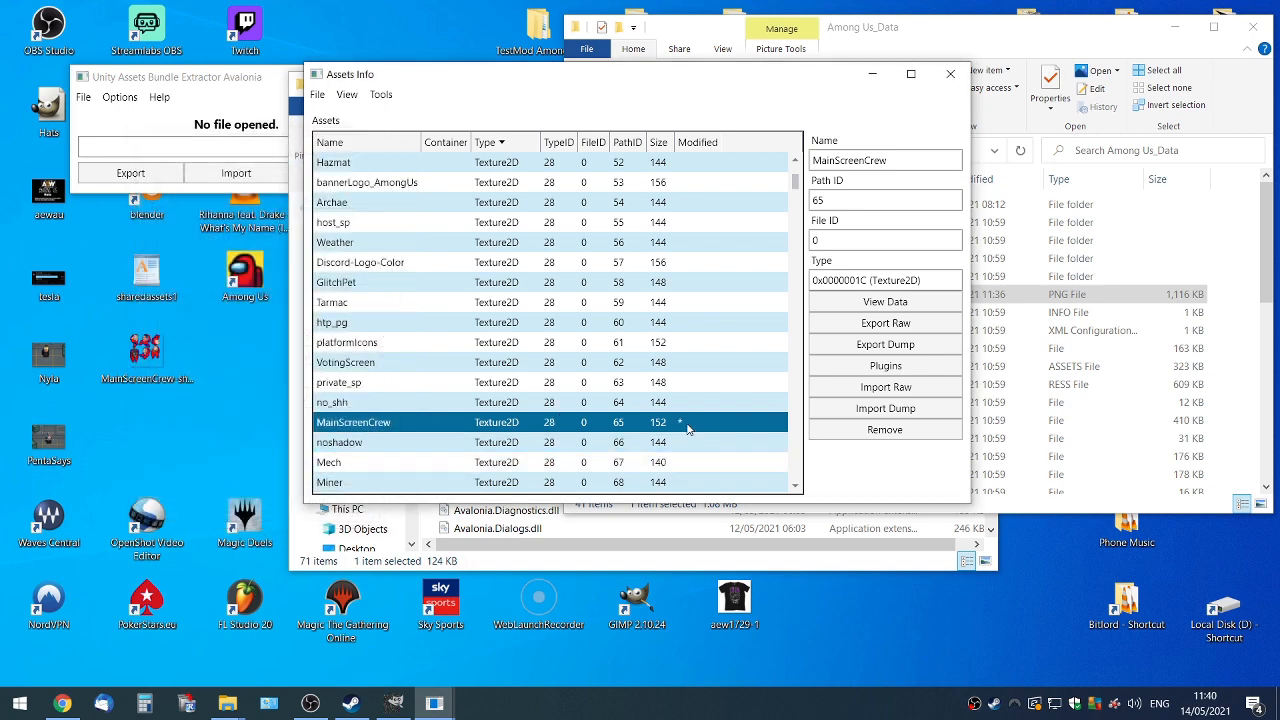
- Save the modified assets to the Desktop as sharedassets1.assets, replacing the existing file
{"action": "scroll", "coordinate": [687, 428], "scroll_direction": "up", "scroll_amount": 4}
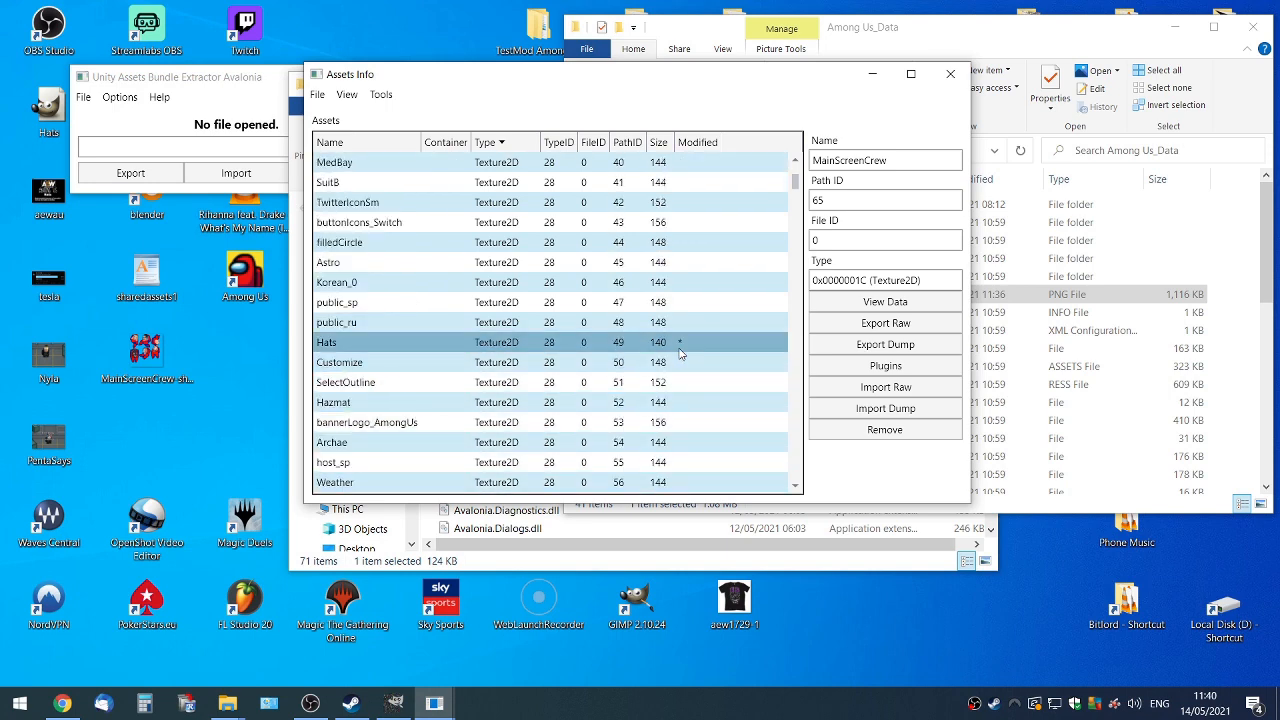
{"action": "left_click", "coordinate": [319, 94]}
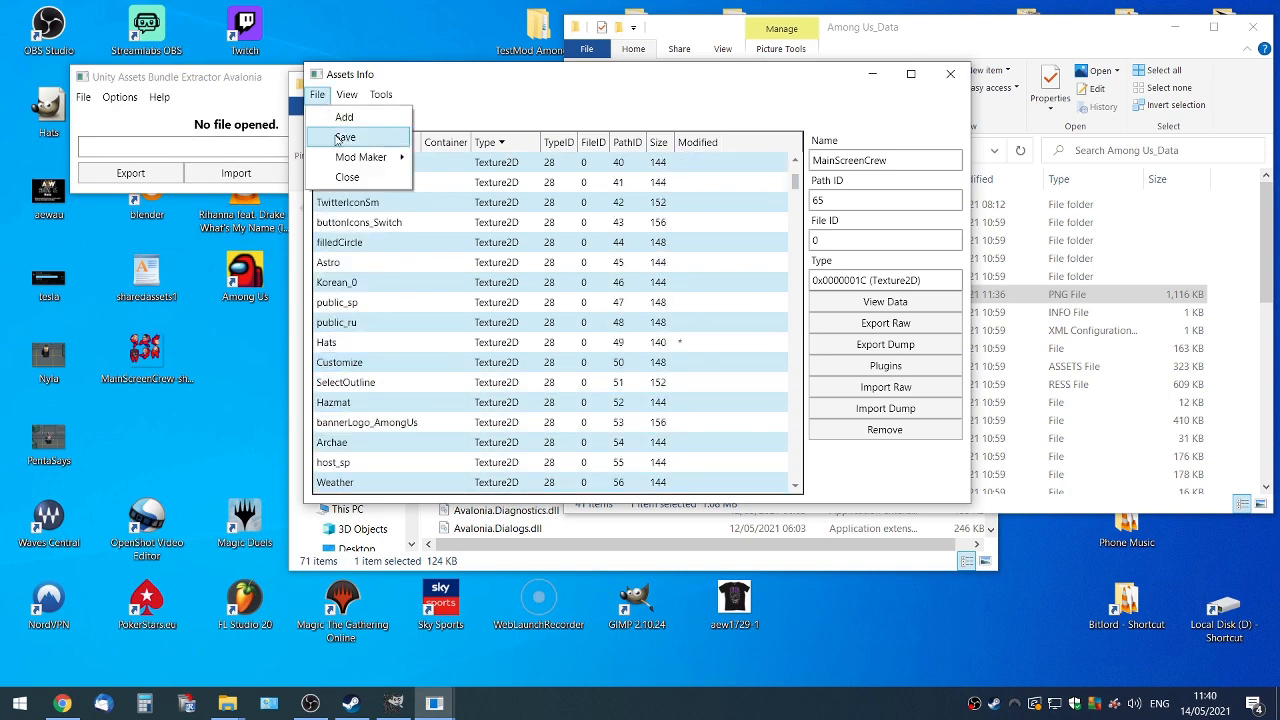
{"action": "left_click", "coordinate": [338, 139]}
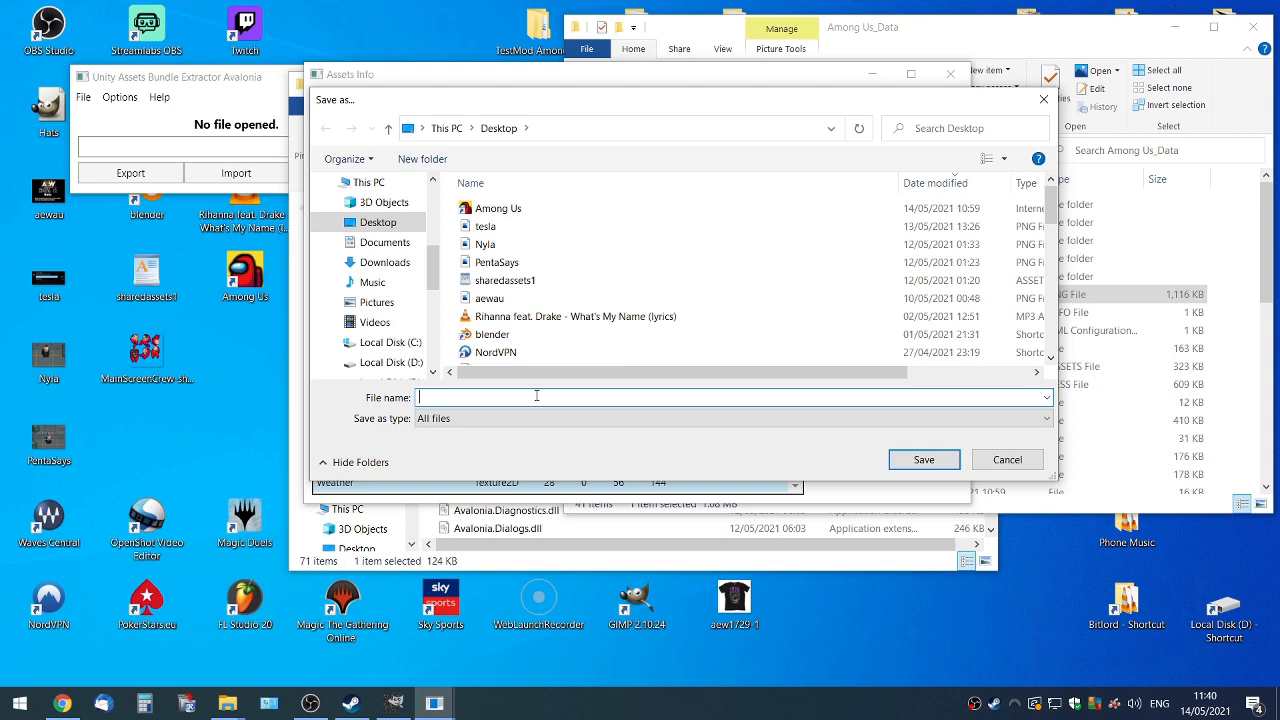
{"action": "type", "text": "shared"}
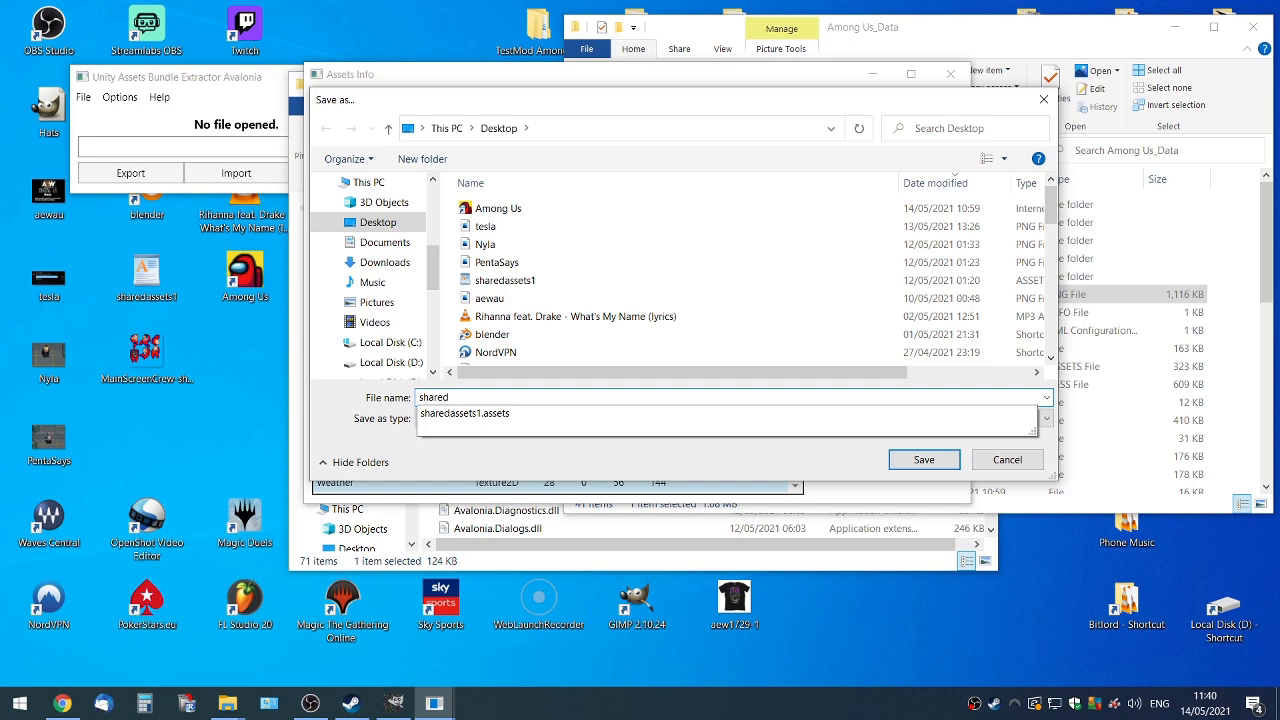
{"action": "key", "text": "Down"}
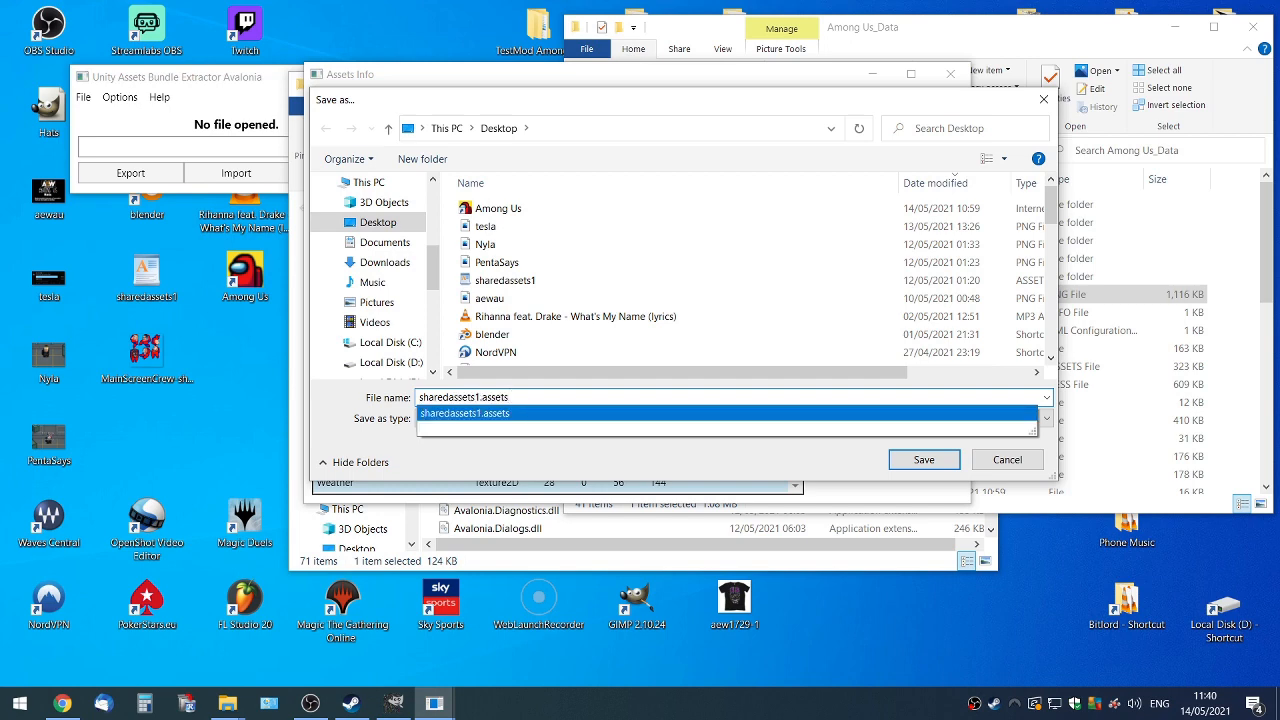
{"action": "left_click", "coordinate": [921, 461]}
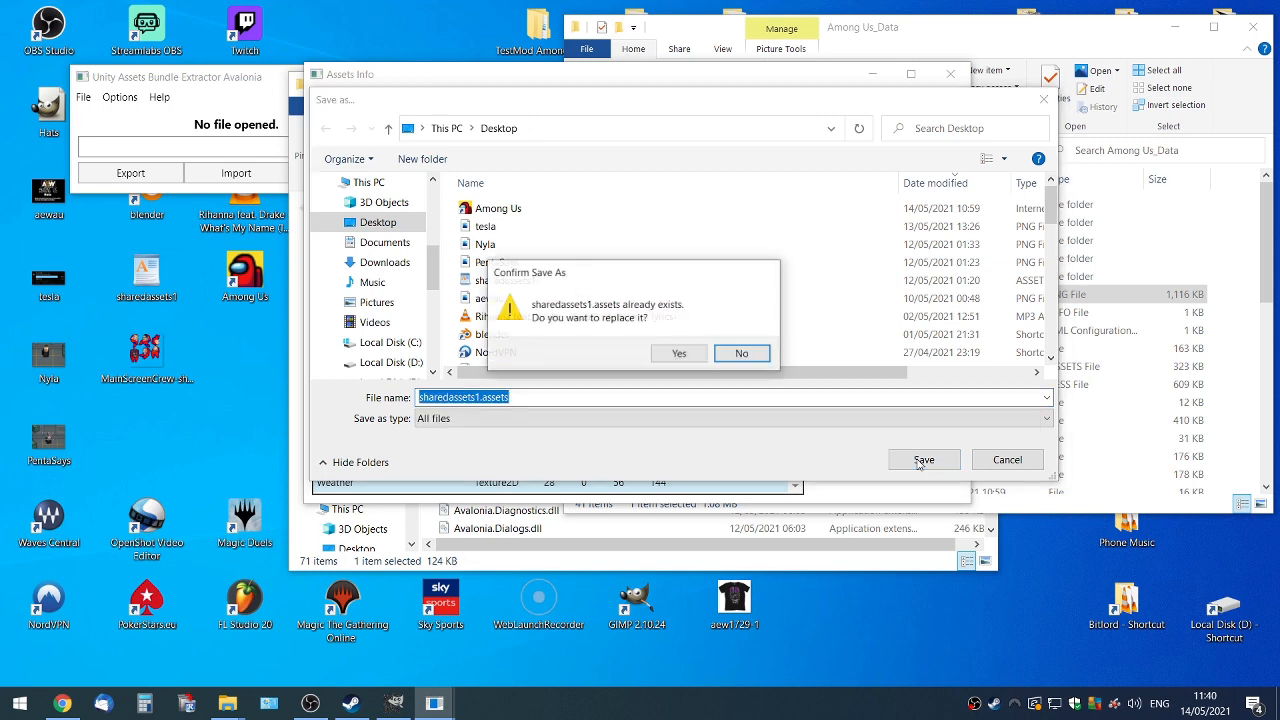
{"action": "left_click", "coordinate": [677, 354]}
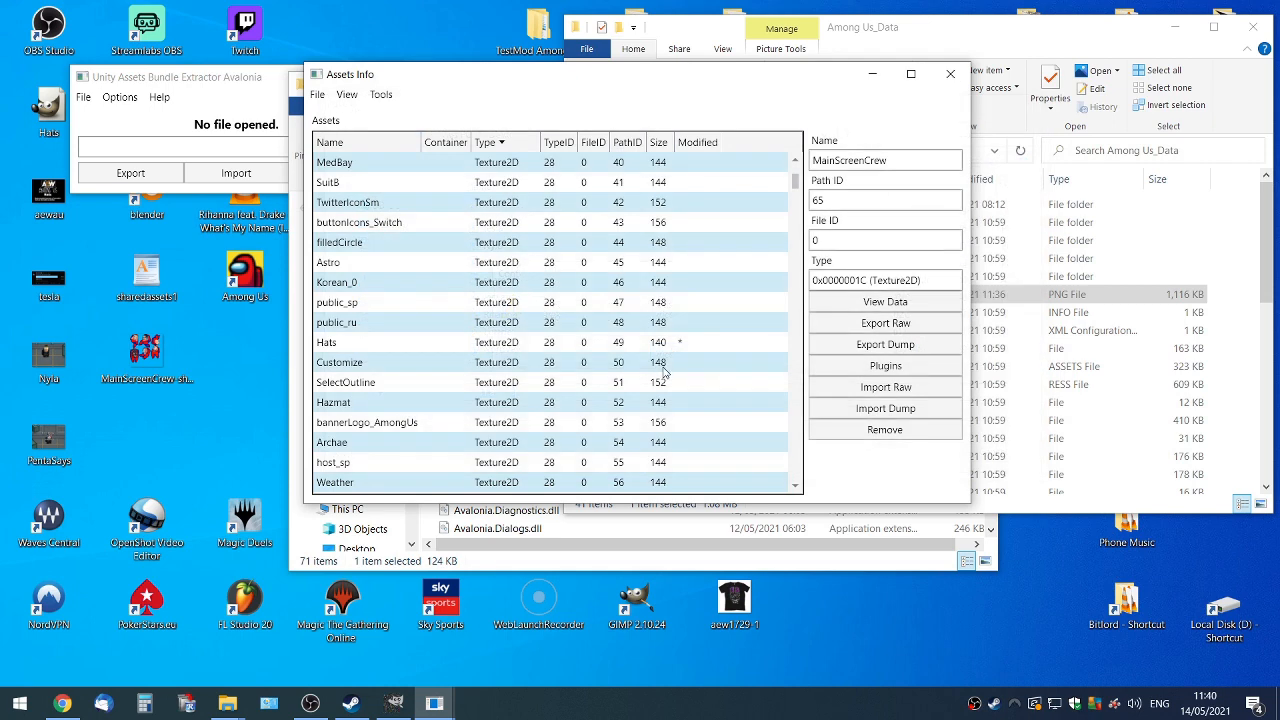
- Close the Assets Info window and exit Unity Assets Bundle Extractor Avalonia
{"action": "left_click", "coordinate": [645, 343]}
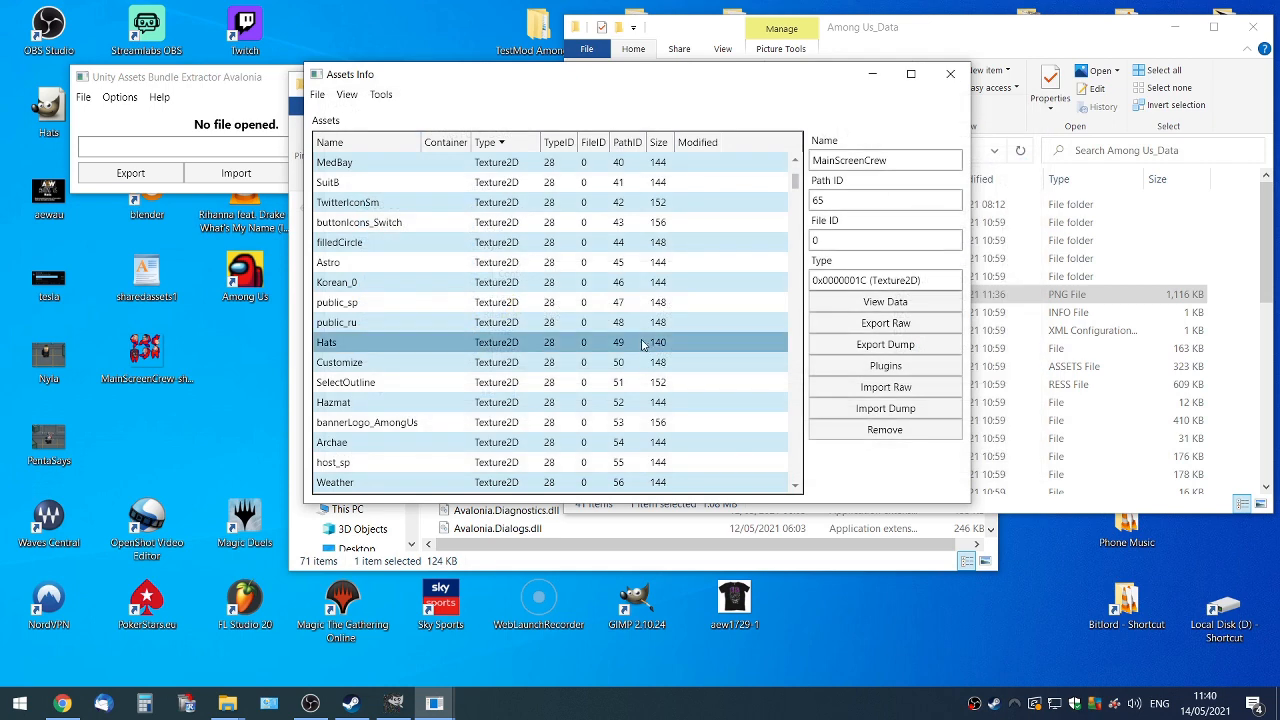
{"action": "left_click", "coordinate": [950, 76]}
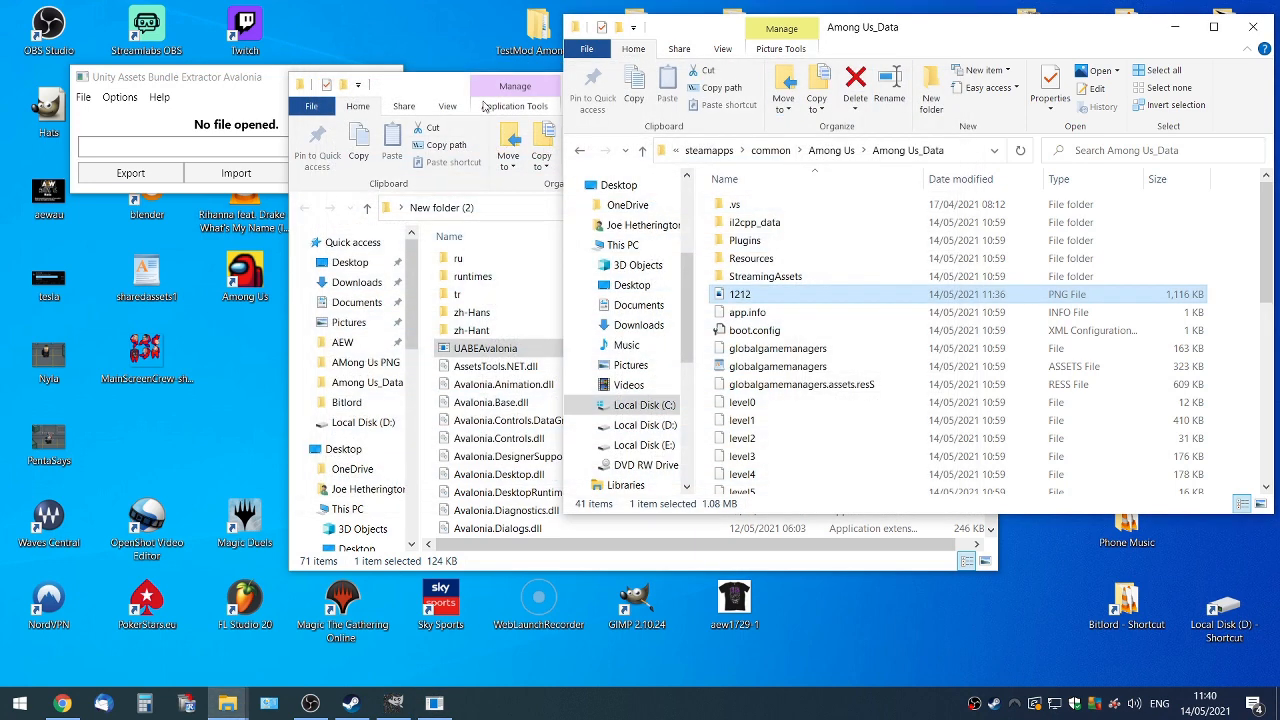
{"action": "left_click", "coordinate": [226, 88]}
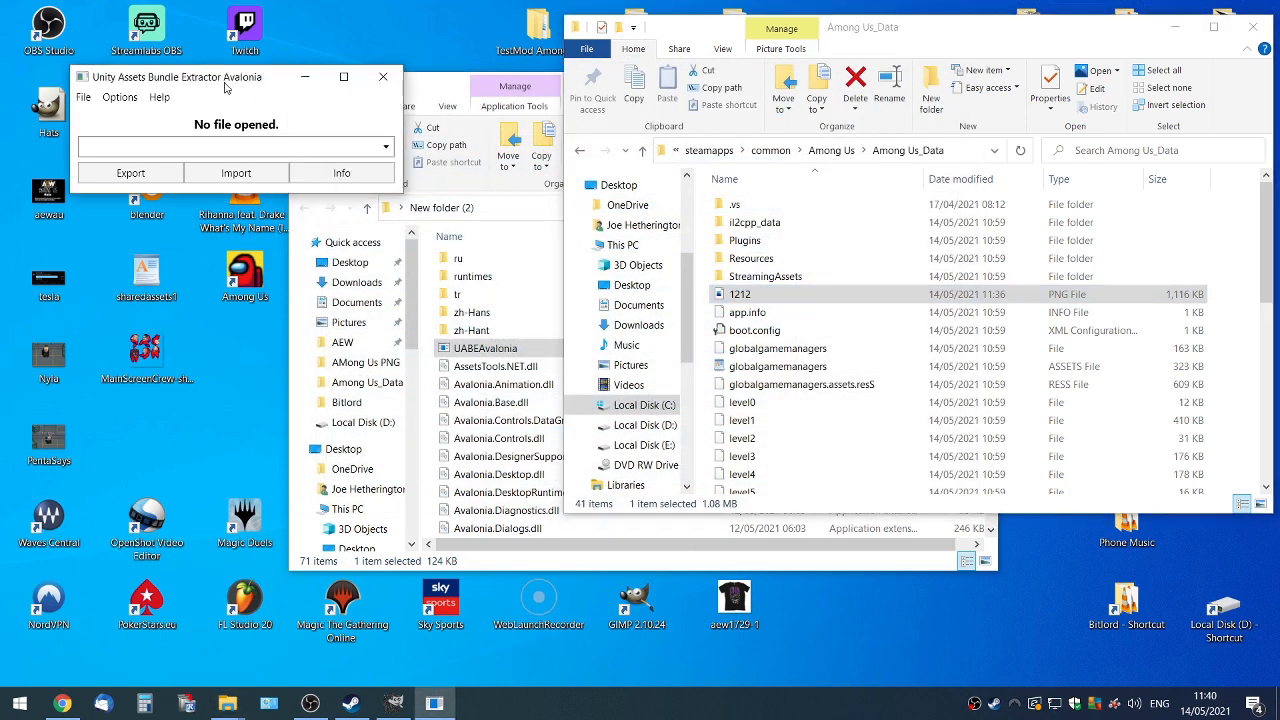
{"action": "left_click", "coordinate": [386, 80]}
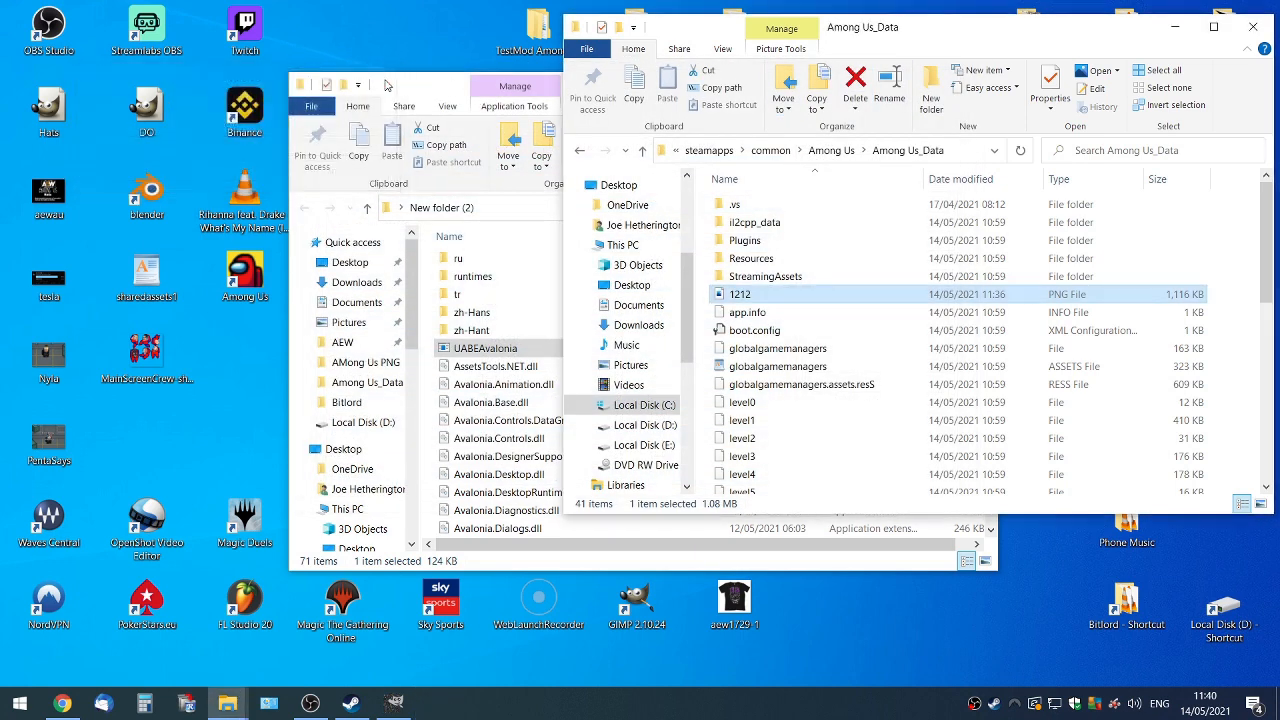
- Switch to Steam, launch Among Us and host a new game
{"action": "left_click", "coordinate": [352, 703]}
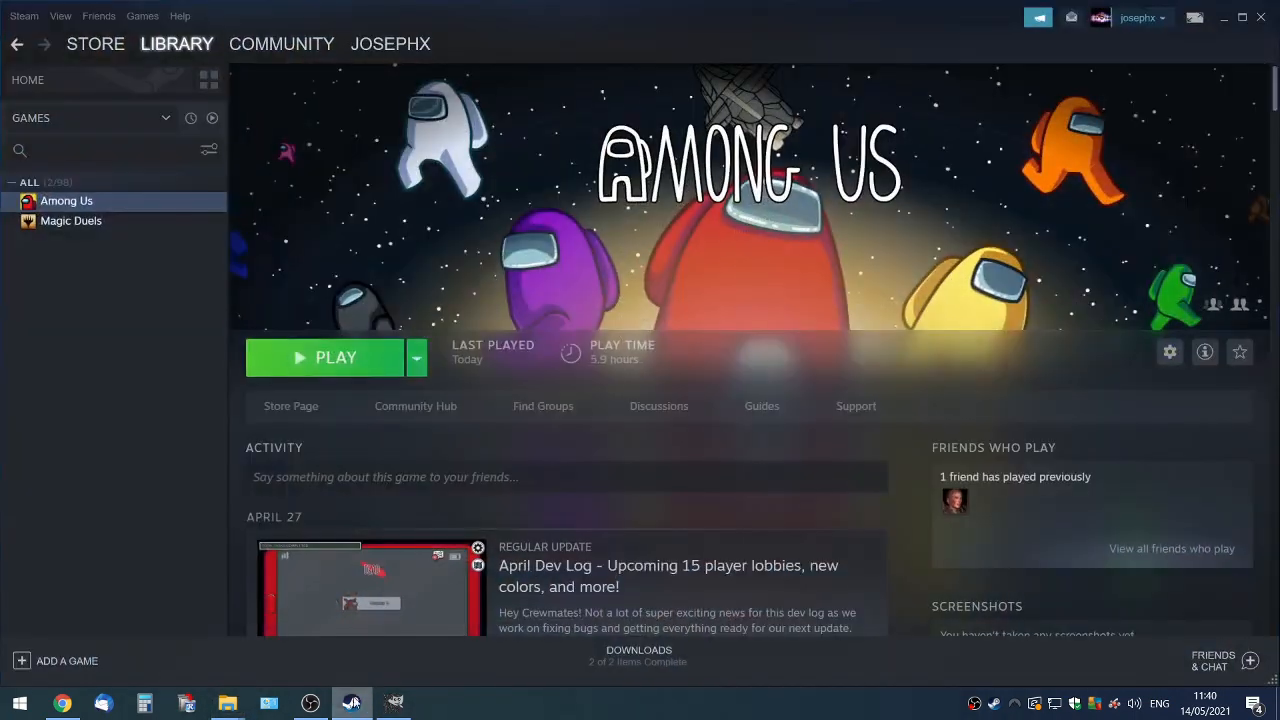
{"action": "left_click", "coordinate": [372, 370]}
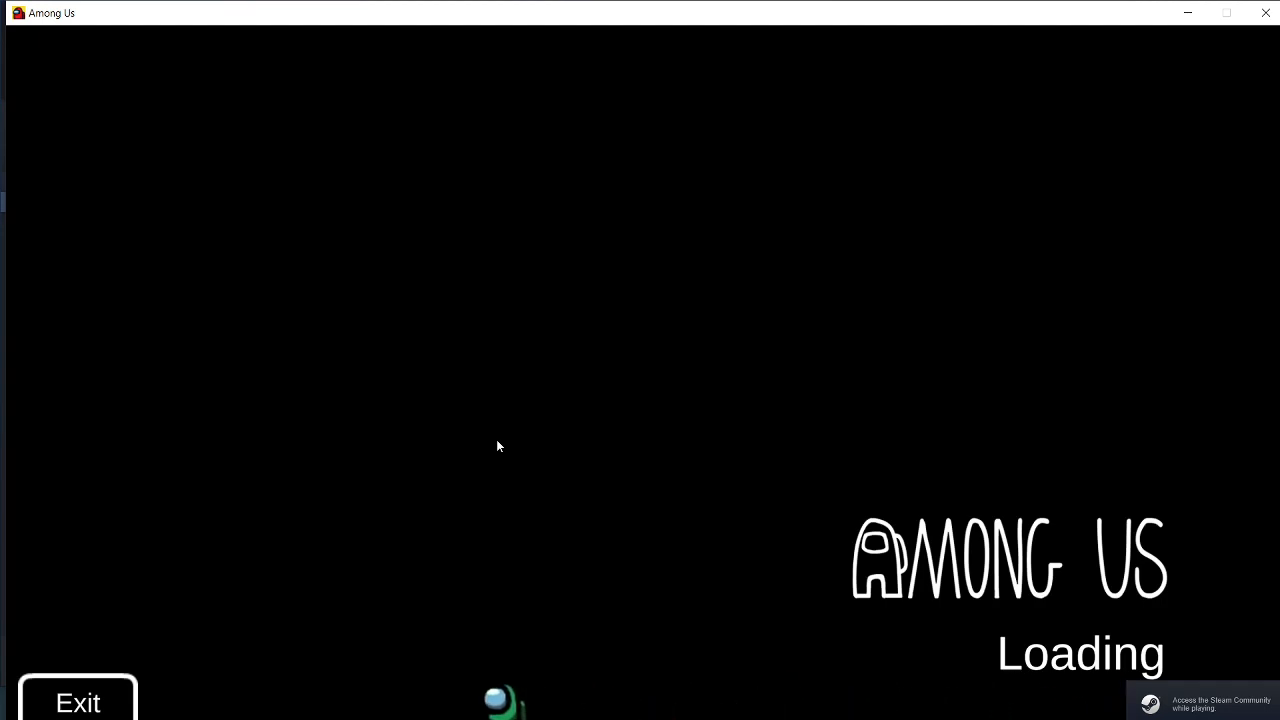
{"action": "left_click", "coordinate": [475, 485]}
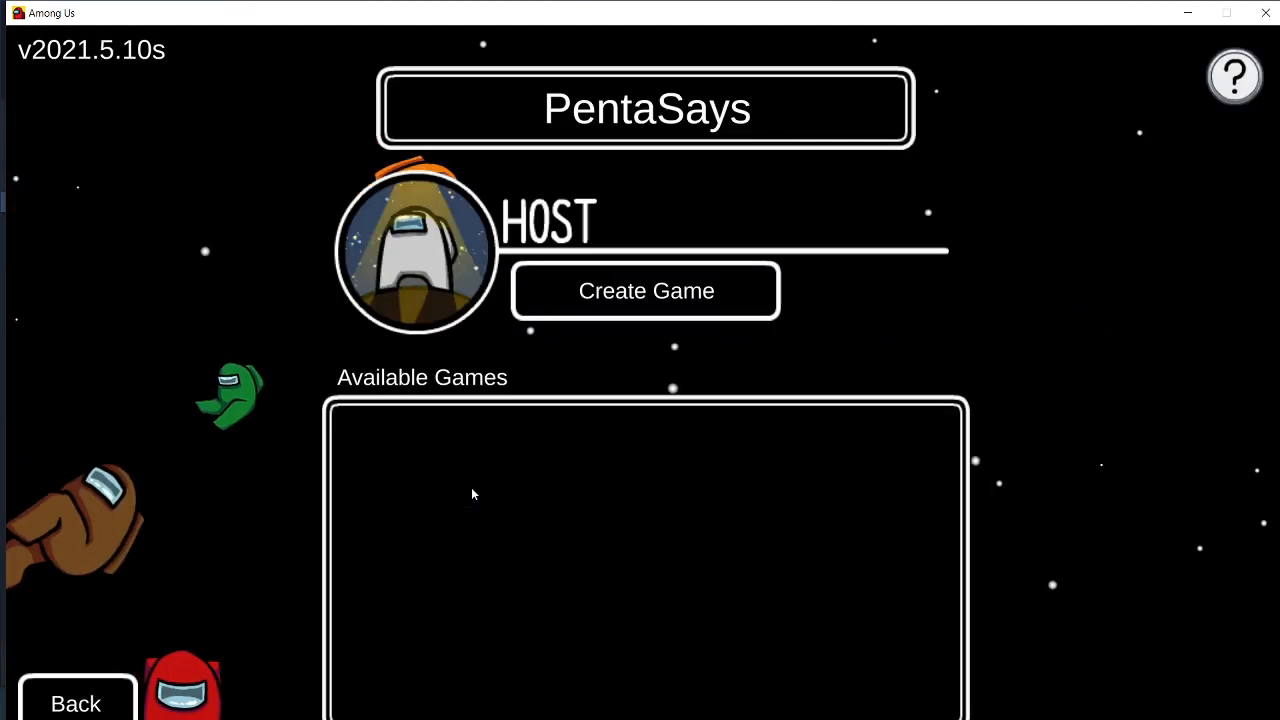
{"action": "left_click", "coordinate": [560, 303]}
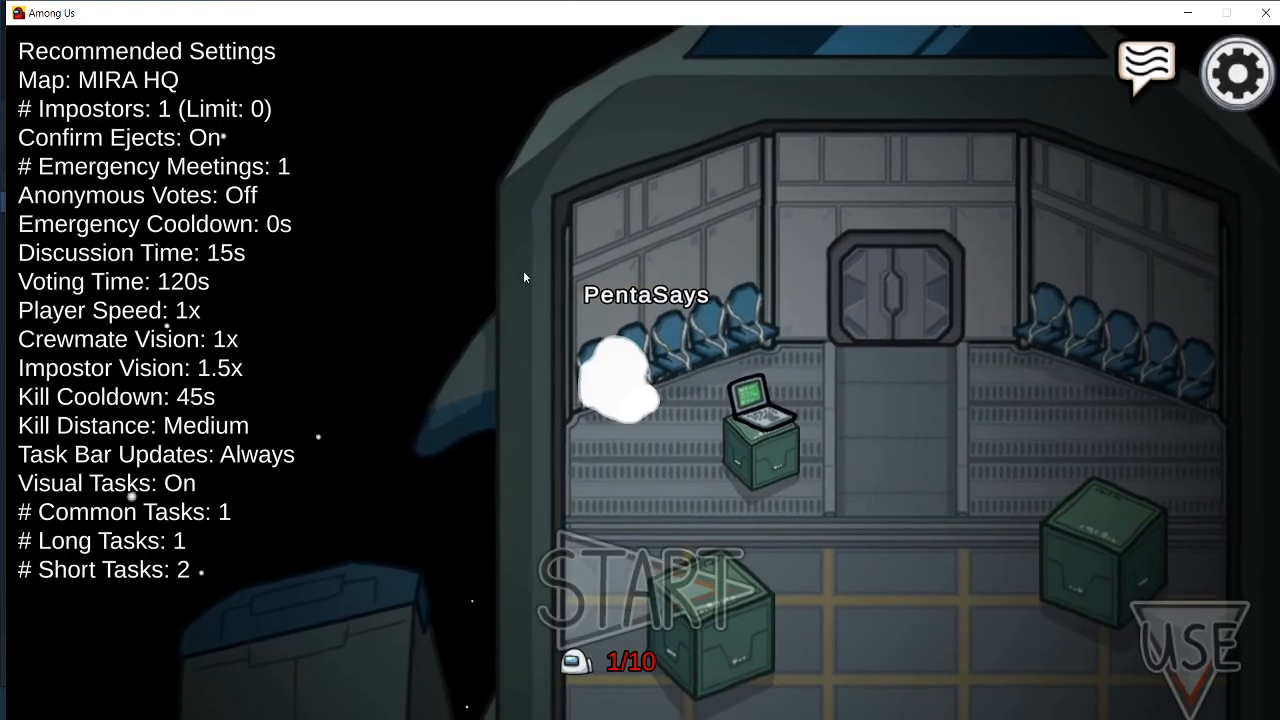
- Open the character customization at the lobby laptop and look through the available hats
{"action": "left_click_drag", "start_coordinate": [736, 404], "coordinate": [736, 404]}
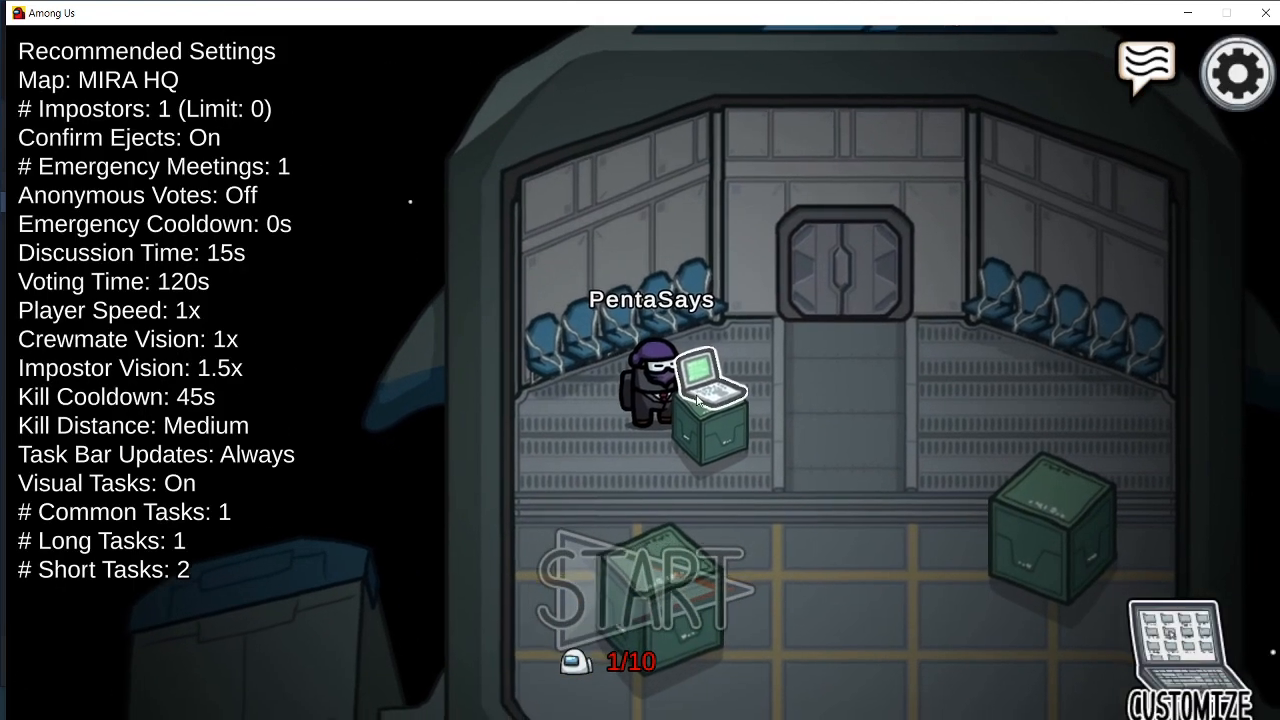
{"action": "key", "text": "e"}
{"action": "left_click", "coordinate": [520, 164]}
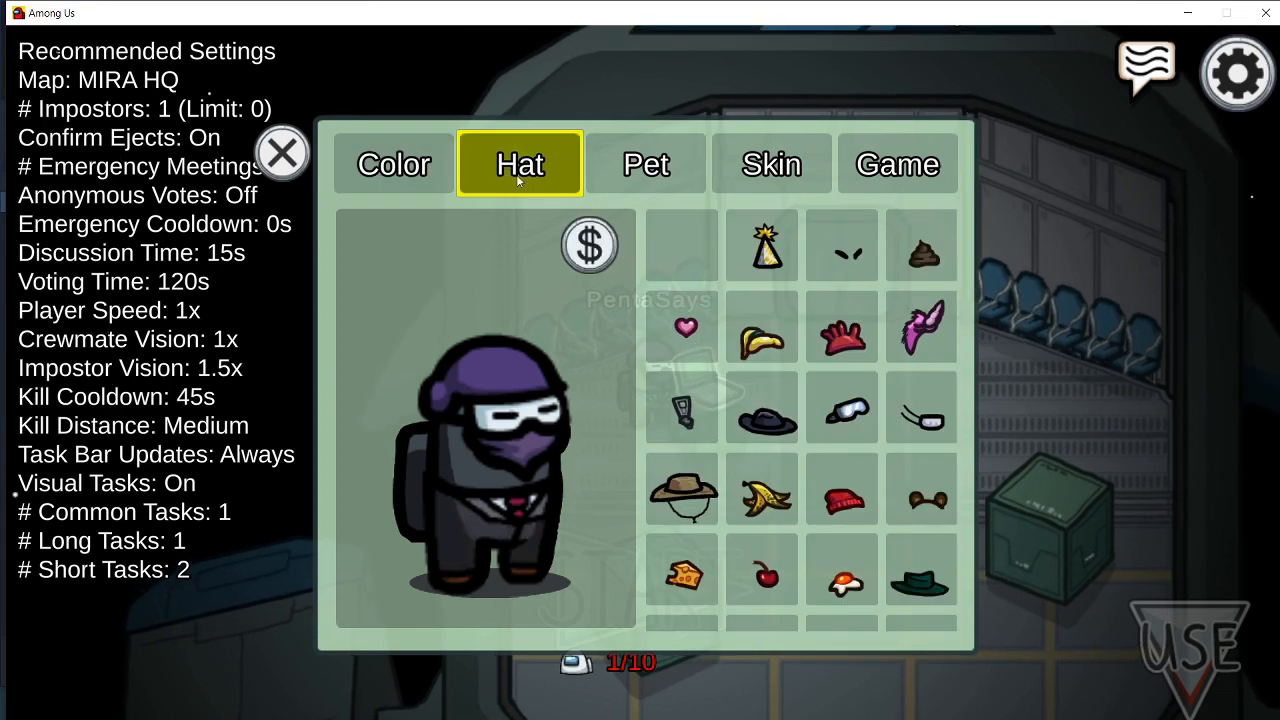
{"action": "scroll", "coordinate": [762, 385], "scroll_direction": "down", "scroll_amount": 5}
{"action": "scroll", "coordinate": [762, 390], "scroll_direction": "down", "scroll_amount": 10}
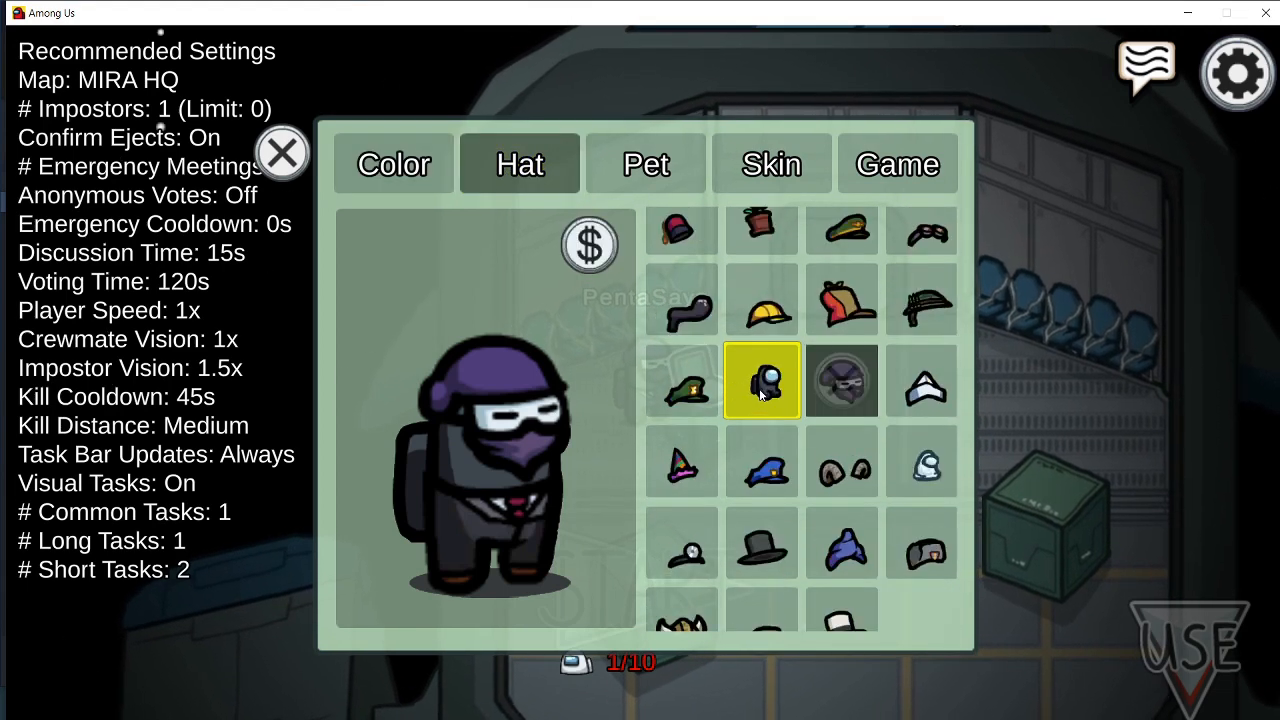
- Close Among Us and minimize the Steam window
{"action": "left_click", "coordinate": [281, 152]}
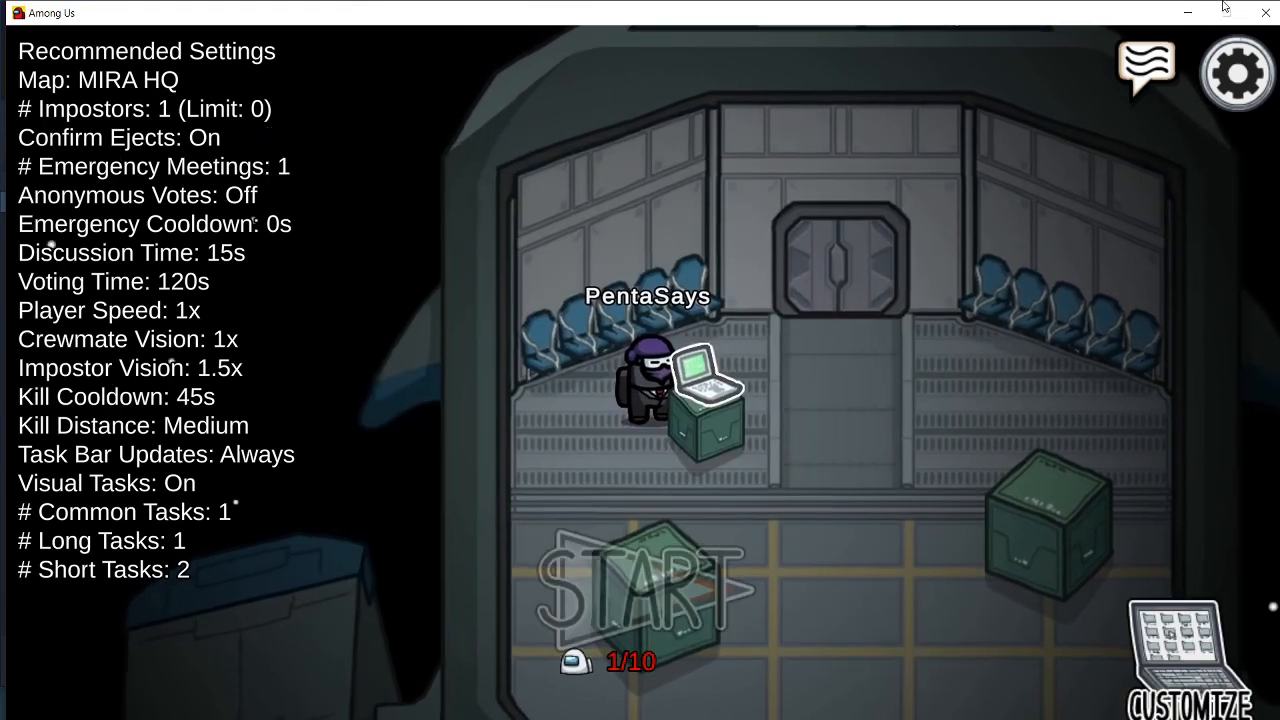
{"action": "left_click", "coordinate": [1270, 11]}
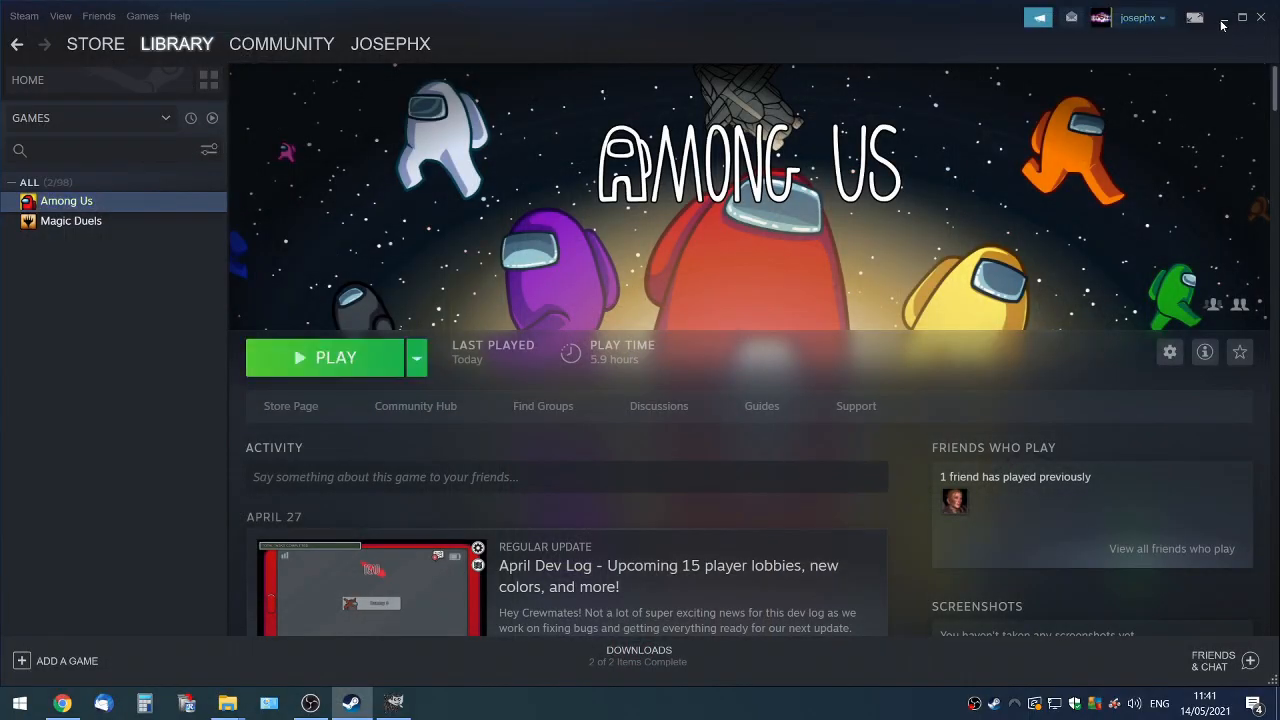
{"action": "left_click", "coordinate": [1224, 18]}
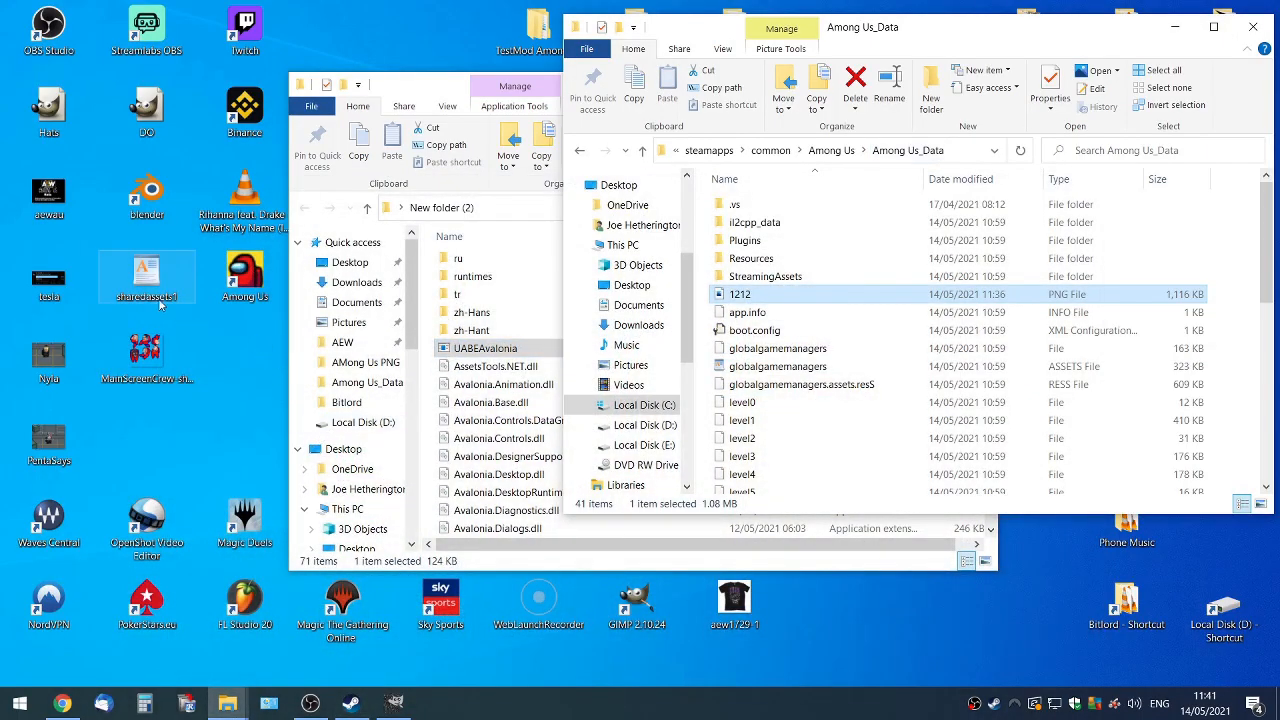
- Copy the sharedassets1 file from the desktop into the Among Us_Data folder, replacing the existing file there
{"action": "left_click", "coordinate": [147, 290]}
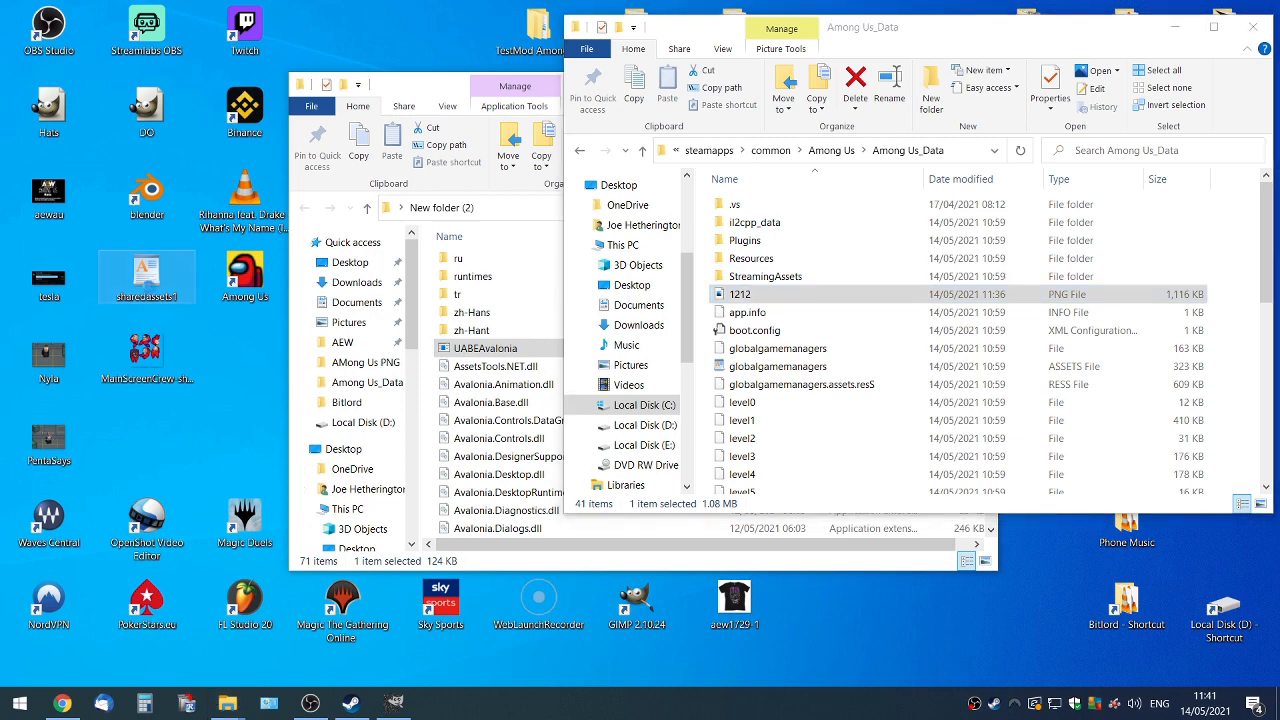
{"action": "right_click", "coordinate": [148, 290]}
{"action": "left_click", "coordinate": [189, 573]}
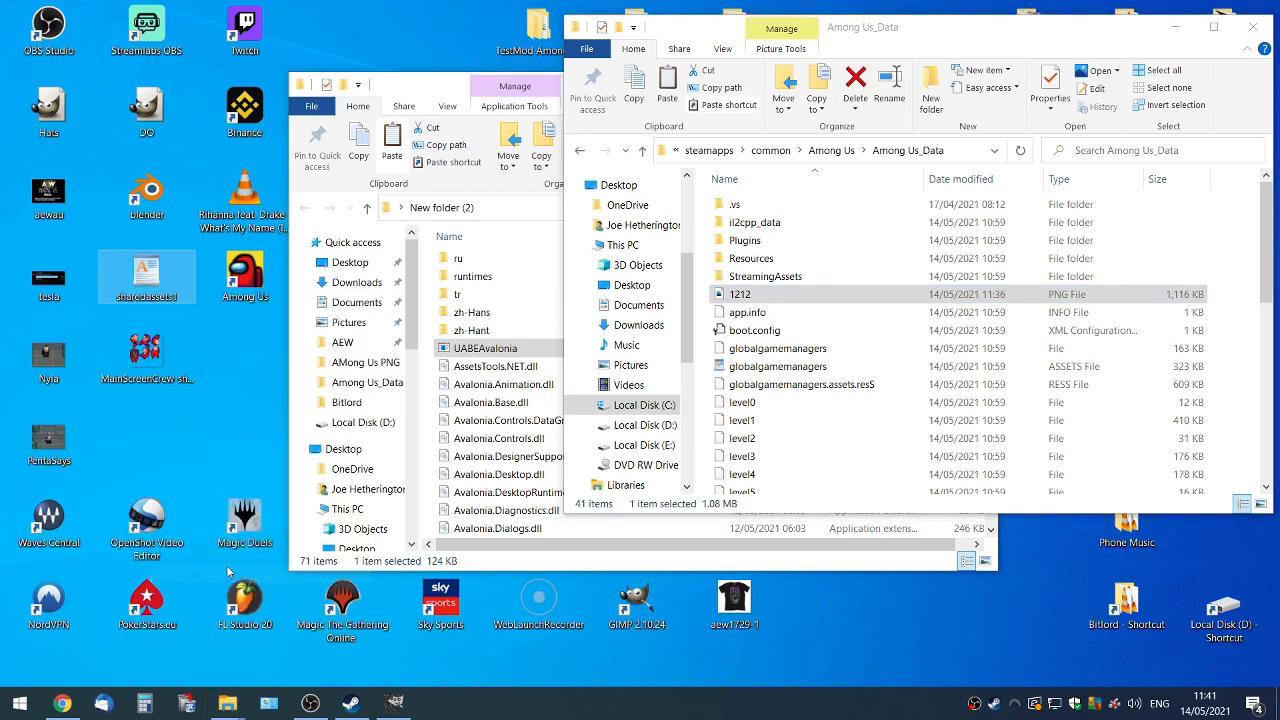
{"action": "left_click", "coordinate": [1215, 428]}
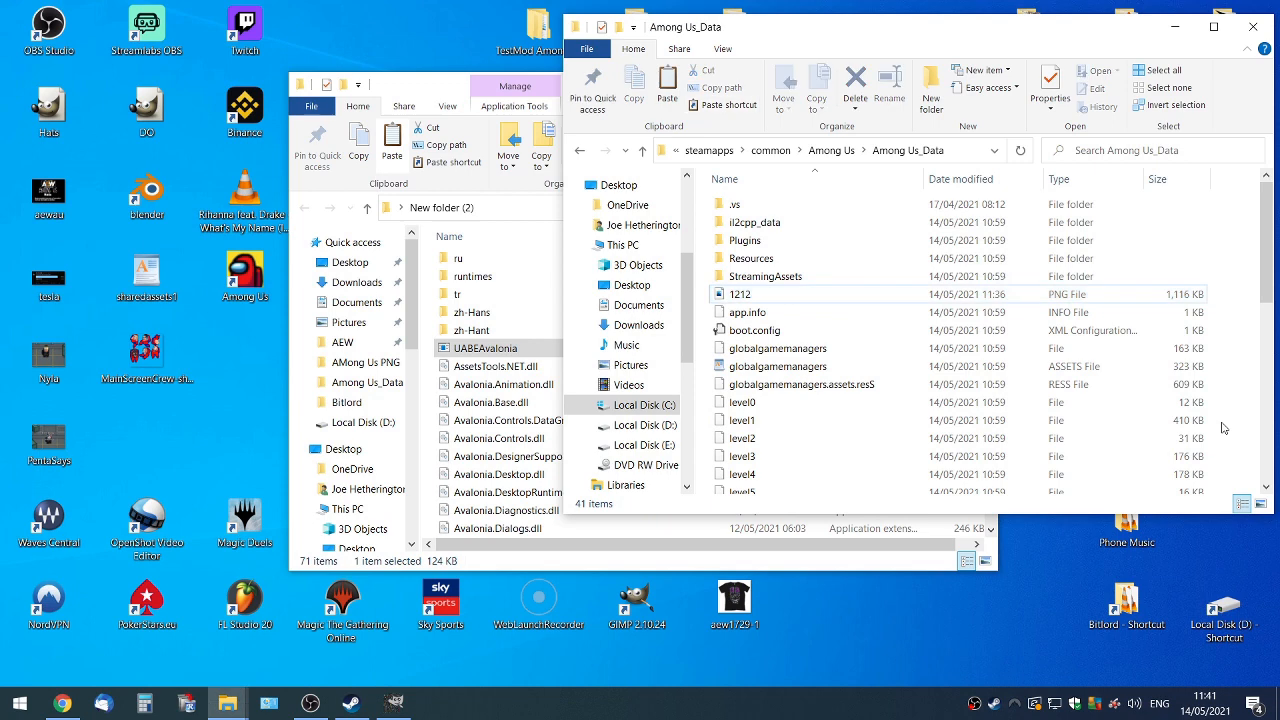
{"action": "right_click", "coordinate": [1222, 429]}
{"action": "left_click", "coordinate": [1101, 279]}
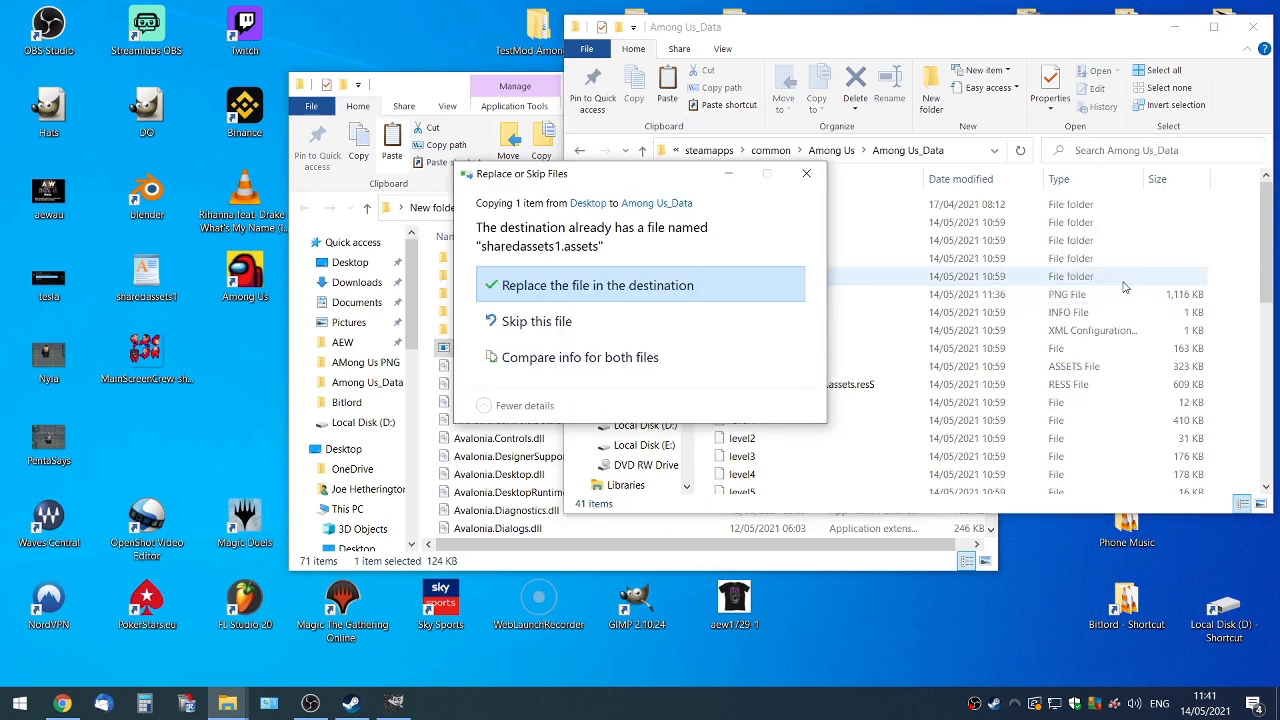
{"action": "left_click", "coordinate": [606, 288]}
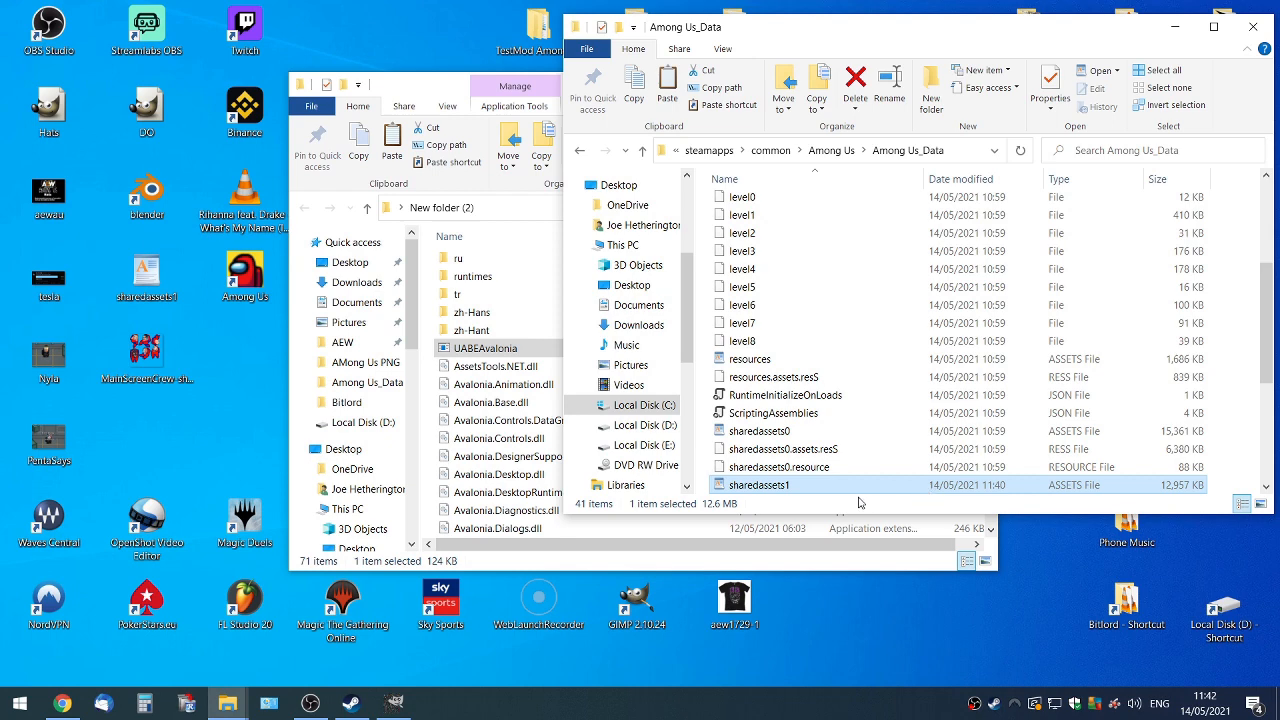
- Switch to Steam, launch Among Us and arrange the windows so the desktop files beside the game are uncovered
{"action": "left_click", "coordinate": [348, 705]}
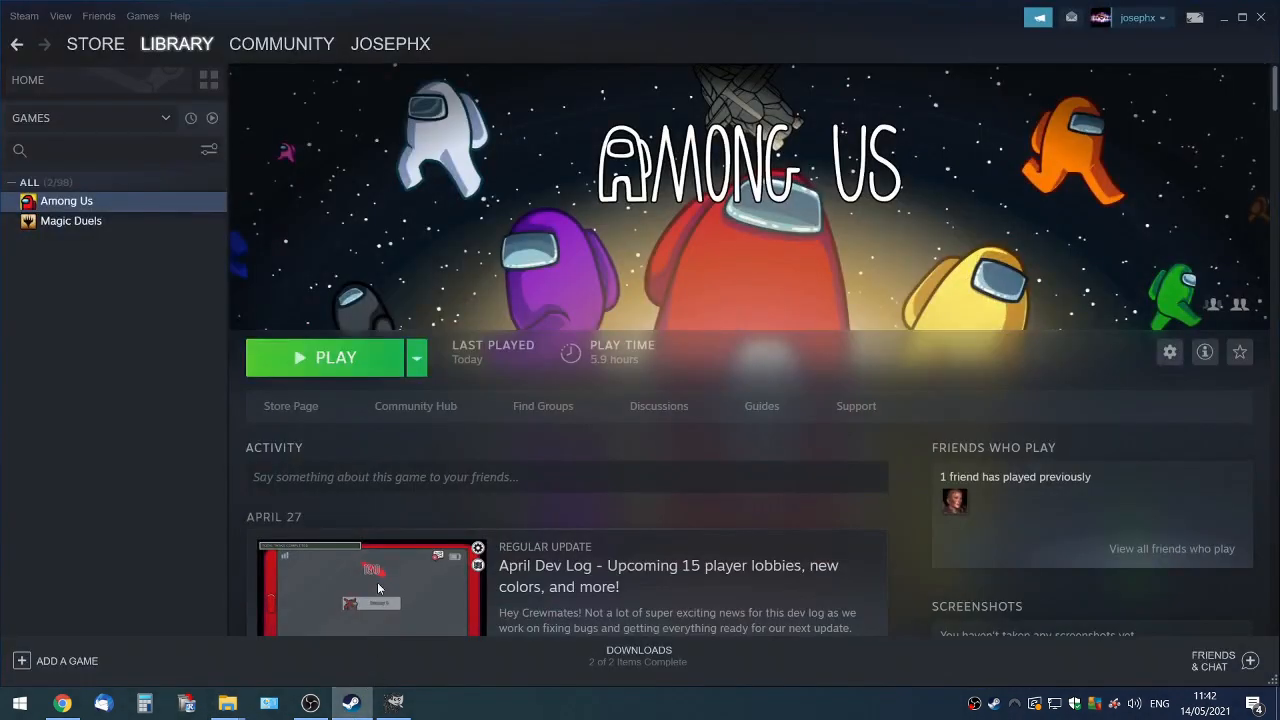
{"action": "left_click", "coordinate": [320, 360]}
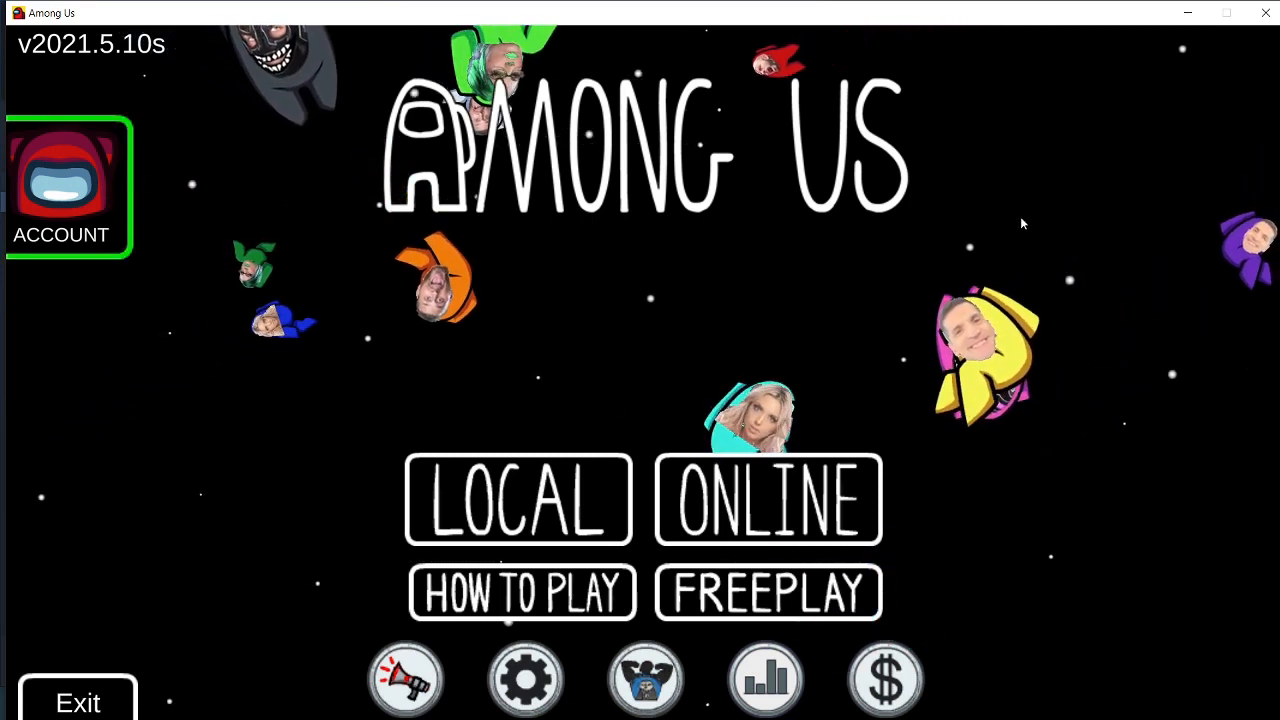
{"action": "left_click_drag", "start_coordinate": [500, 9], "coordinate": [571, 66]}
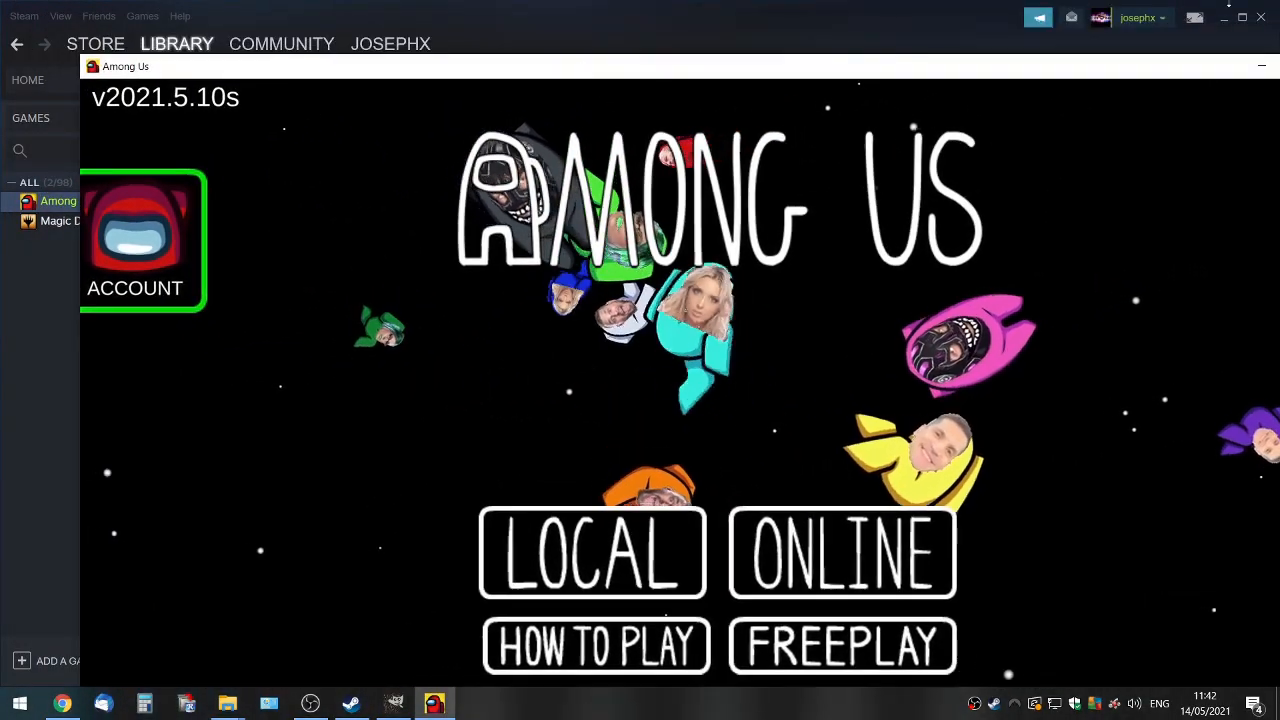
{"action": "left_click", "coordinate": [1228, 18]}
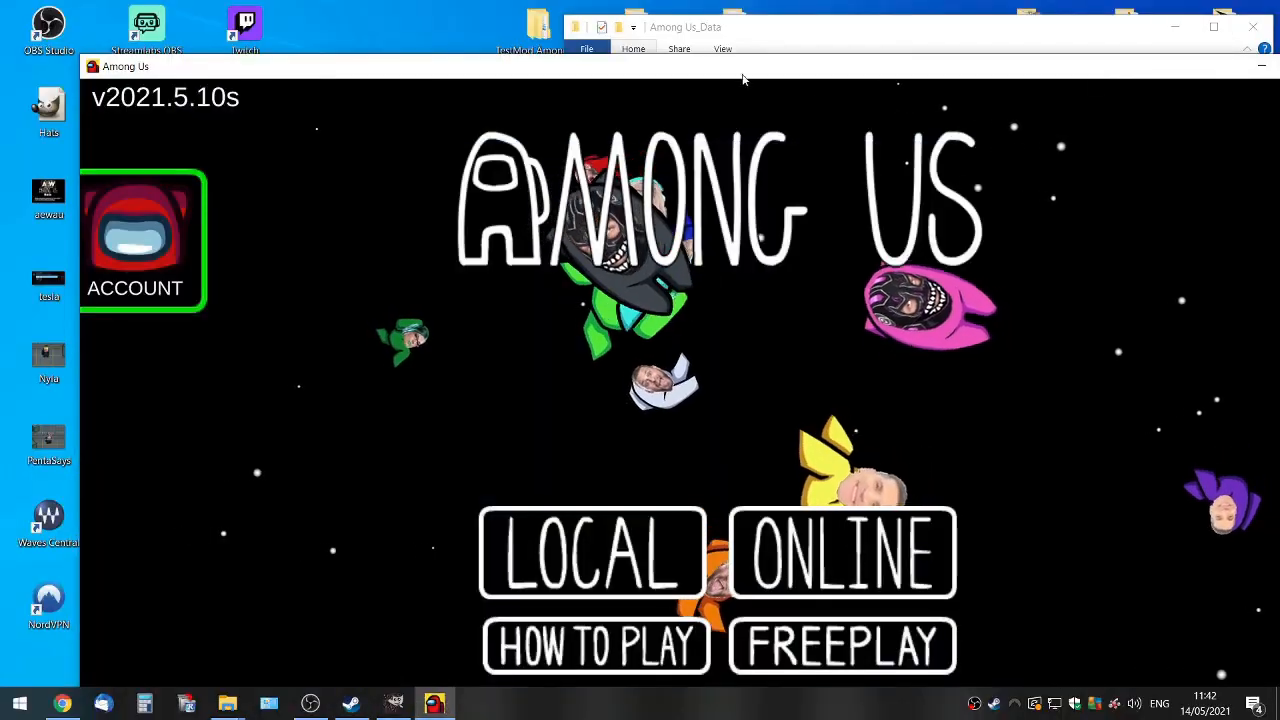
{"action": "left_click_drag", "start_coordinate": [552, 66], "coordinate": [694, 35]}
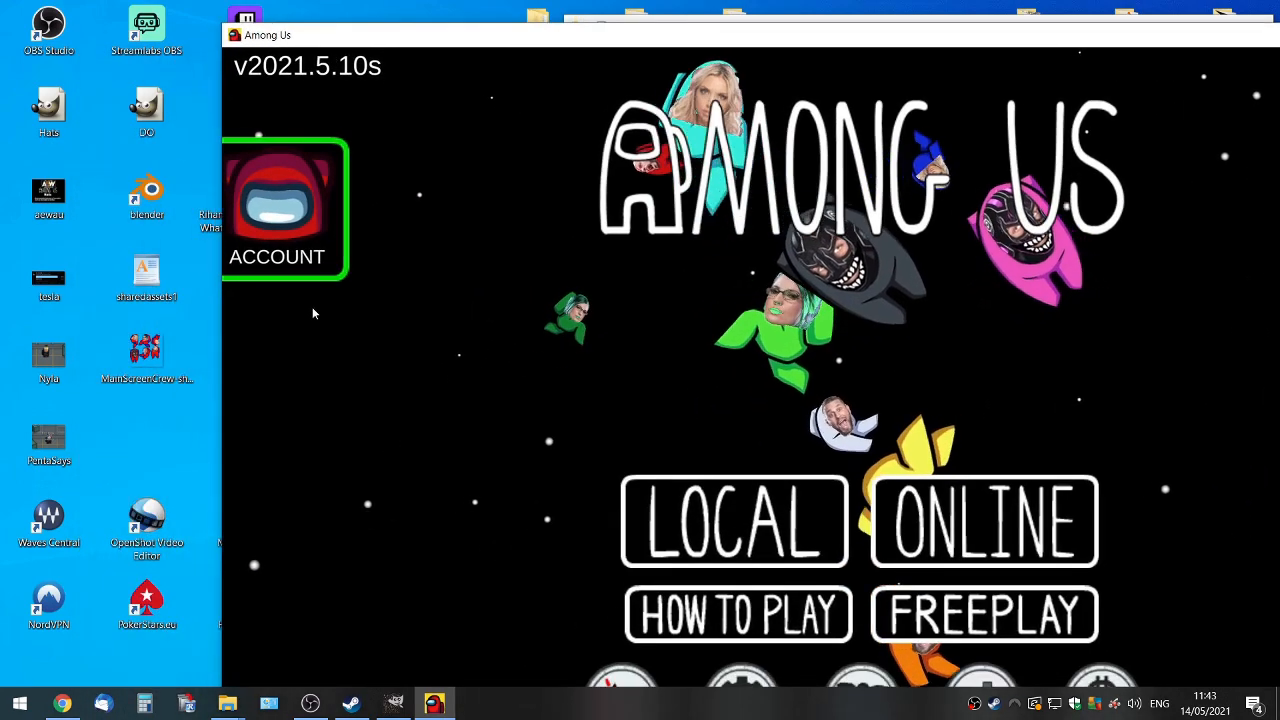
- View the MainScreenCrew image from the desktop for comparison with the title screen, close it and move the game window back
{"action": "double_click", "coordinate": [153, 347]}
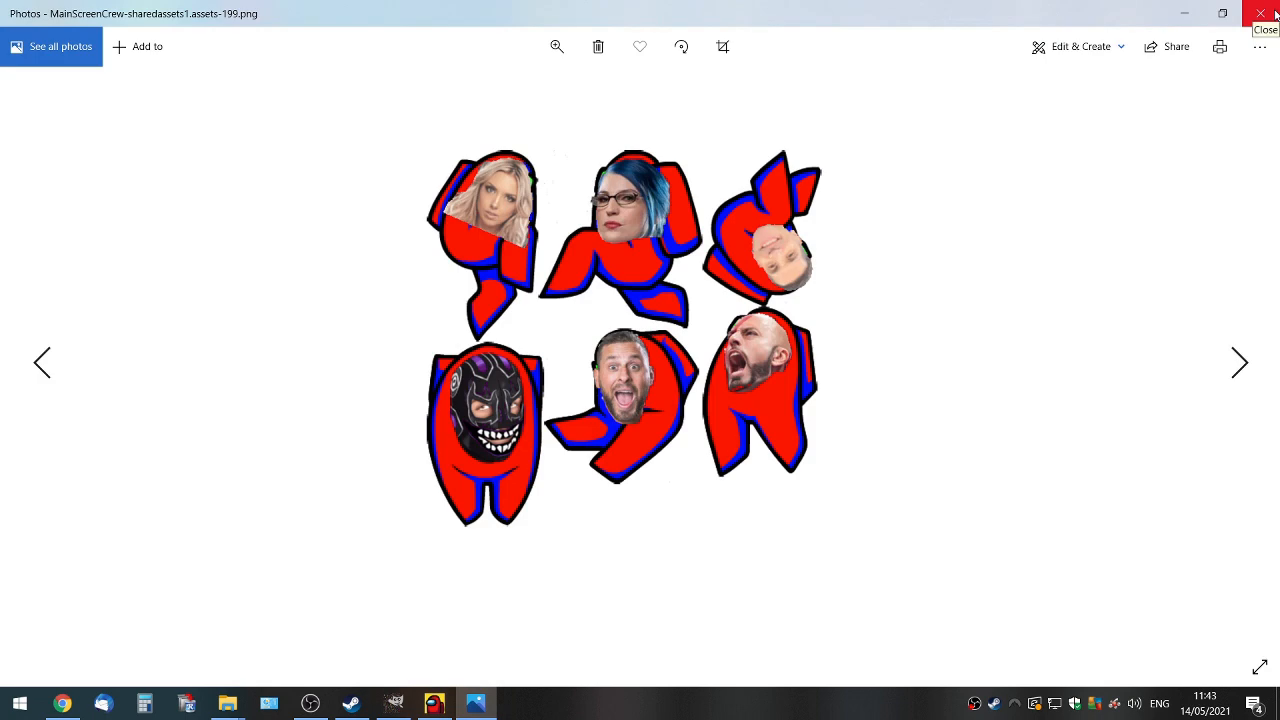
{"action": "left_click", "coordinate": [1275, 14]}
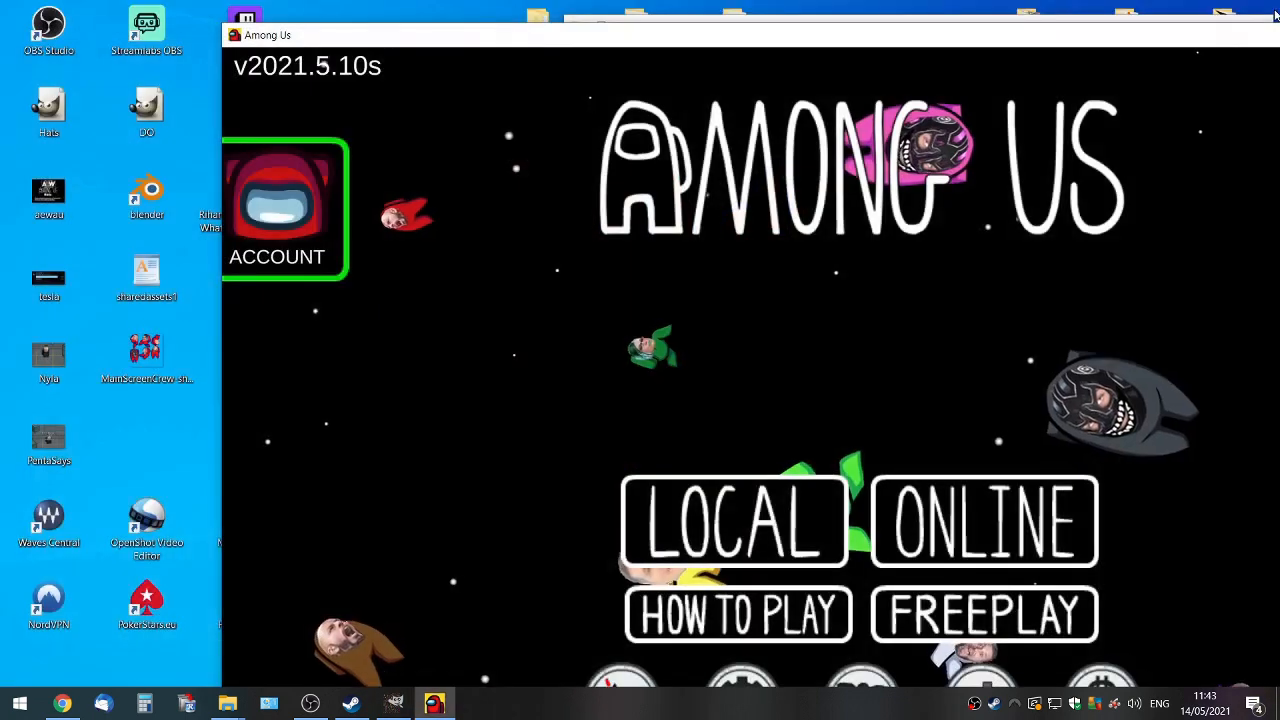
{"action": "left_click_drag", "start_coordinate": [973, 41], "coordinate": [740, 12]}
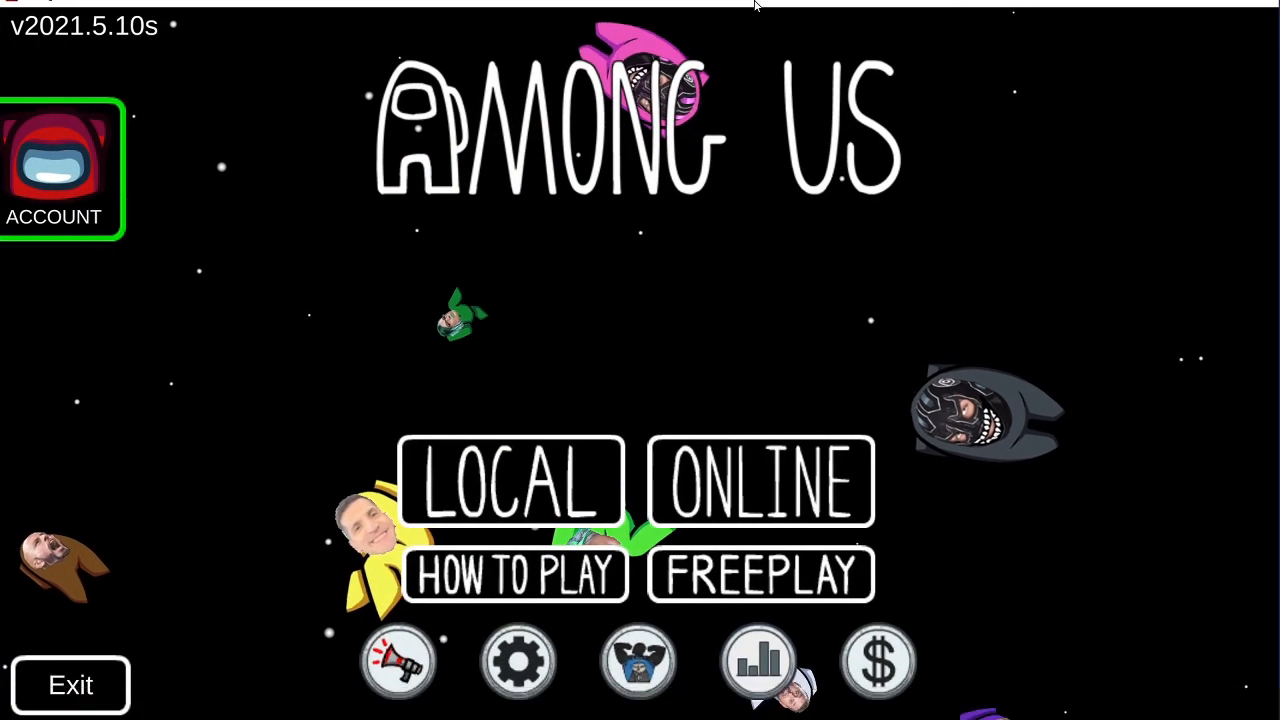
- Host a local game and walk the character around to the lobby laptop
{"action": "left_click", "coordinate": [556, 486]}
{"action": "left_click", "coordinate": [573, 297]}
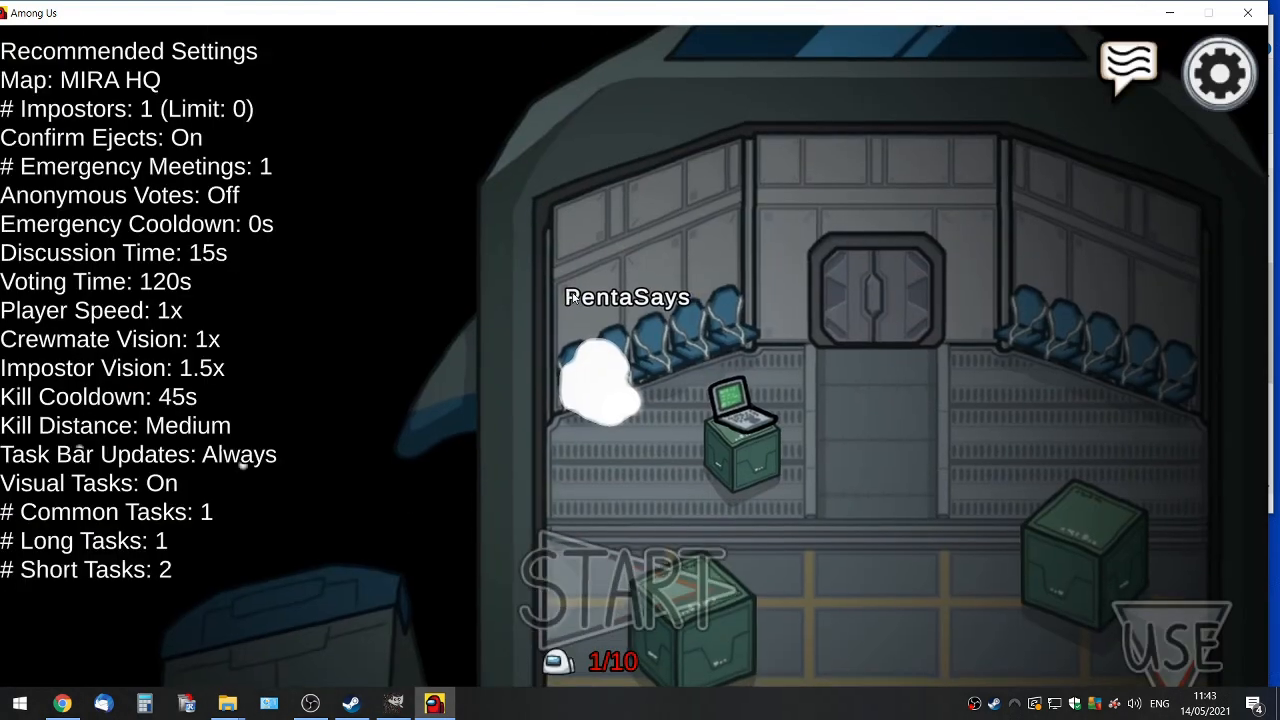
{"action": "key", "text": "d"}
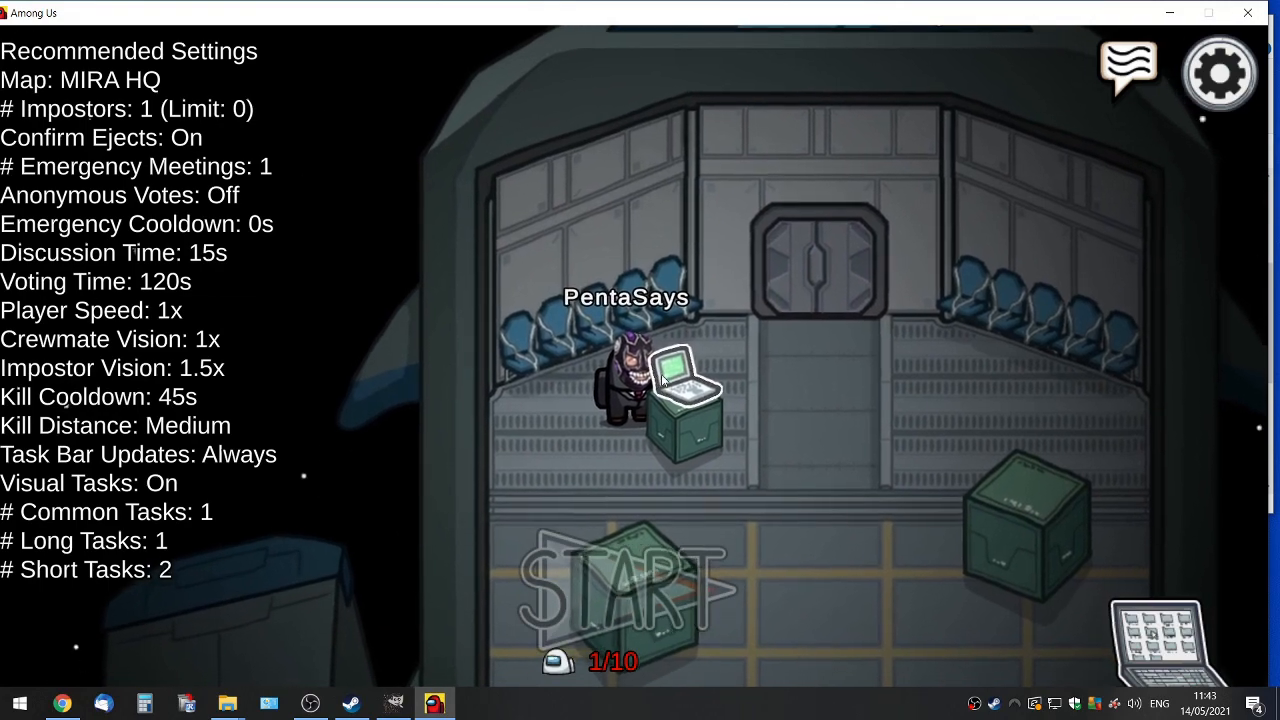
{"action": "key", "text": "d"}
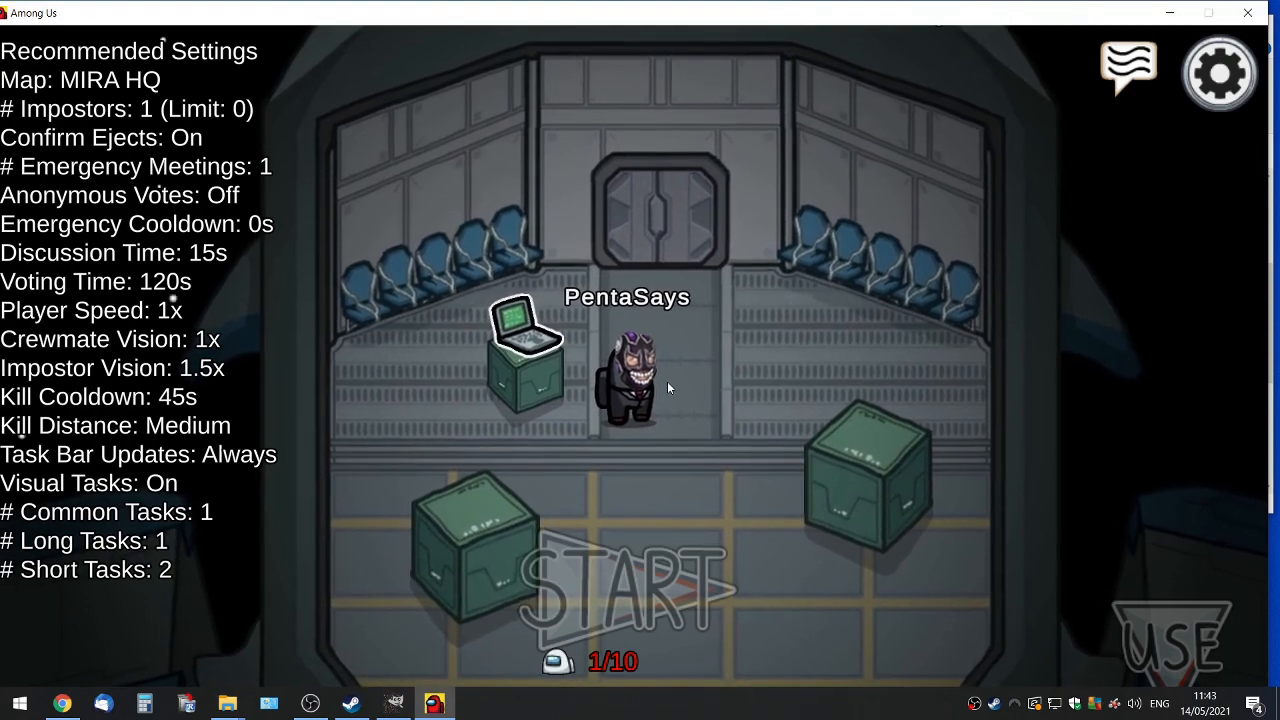
{"action": "key", "text": "a"}
{"action": "key", "text": "d"}
{"action": "key", "text": "a"}
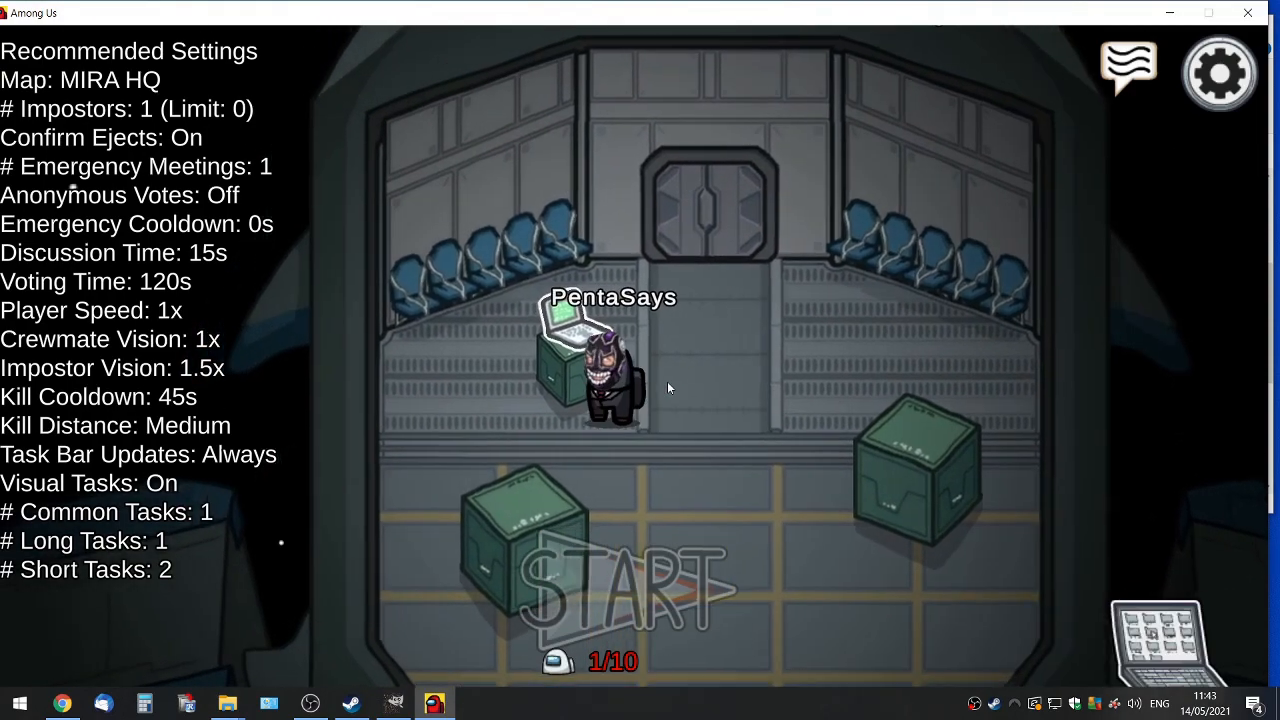
- Open the hat selection at the laptop and try on the "Yo Mama Sucks" mask, the yellow-headband head and the red-and-black painted bald head
{"action": "left_click", "coordinate": [569, 319]}
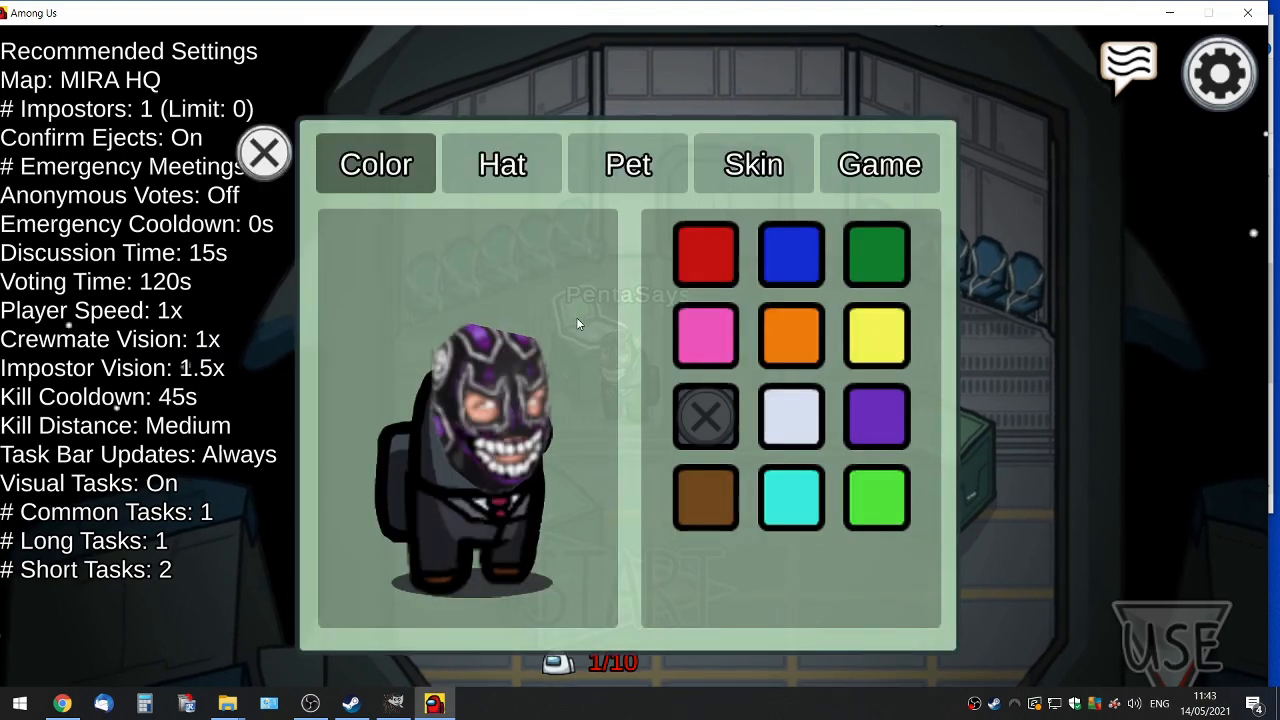
{"action": "left_click", "coordinate": [497, 163]}
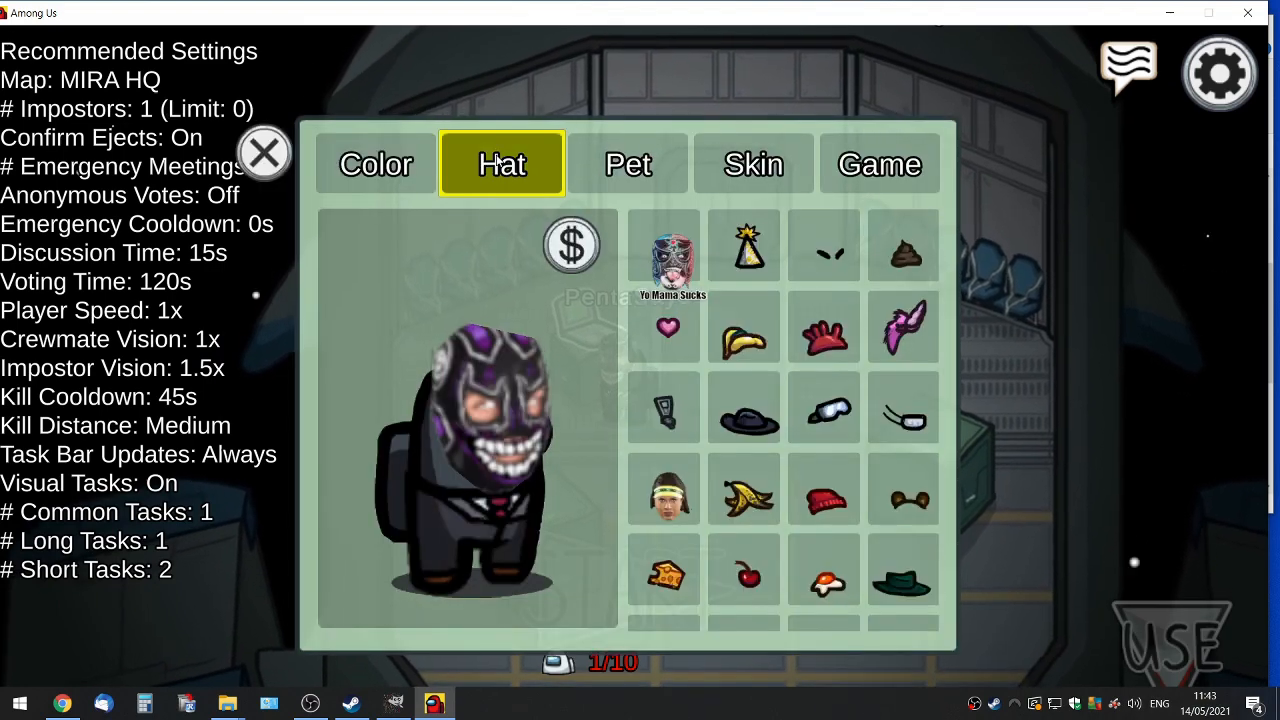
{"action": "left_click", "coordinate": [664, 262]}
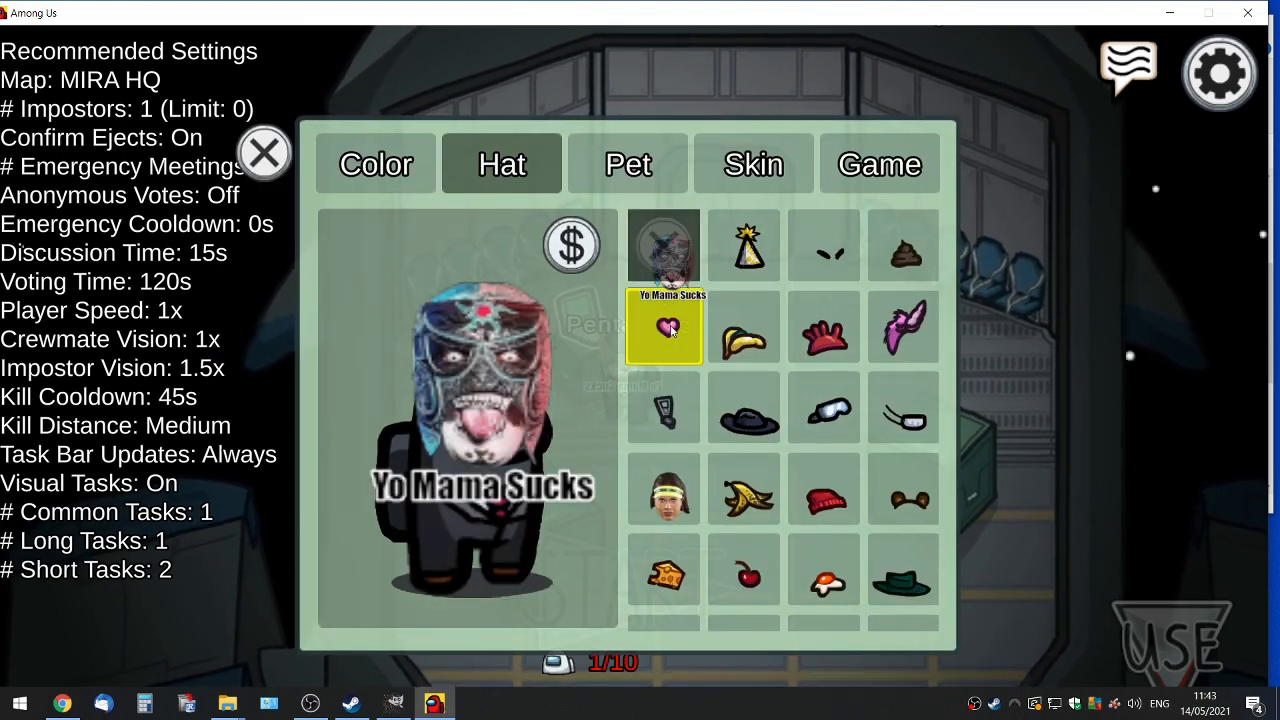
{"action": "left_click", "coordinate": [683, 492]}
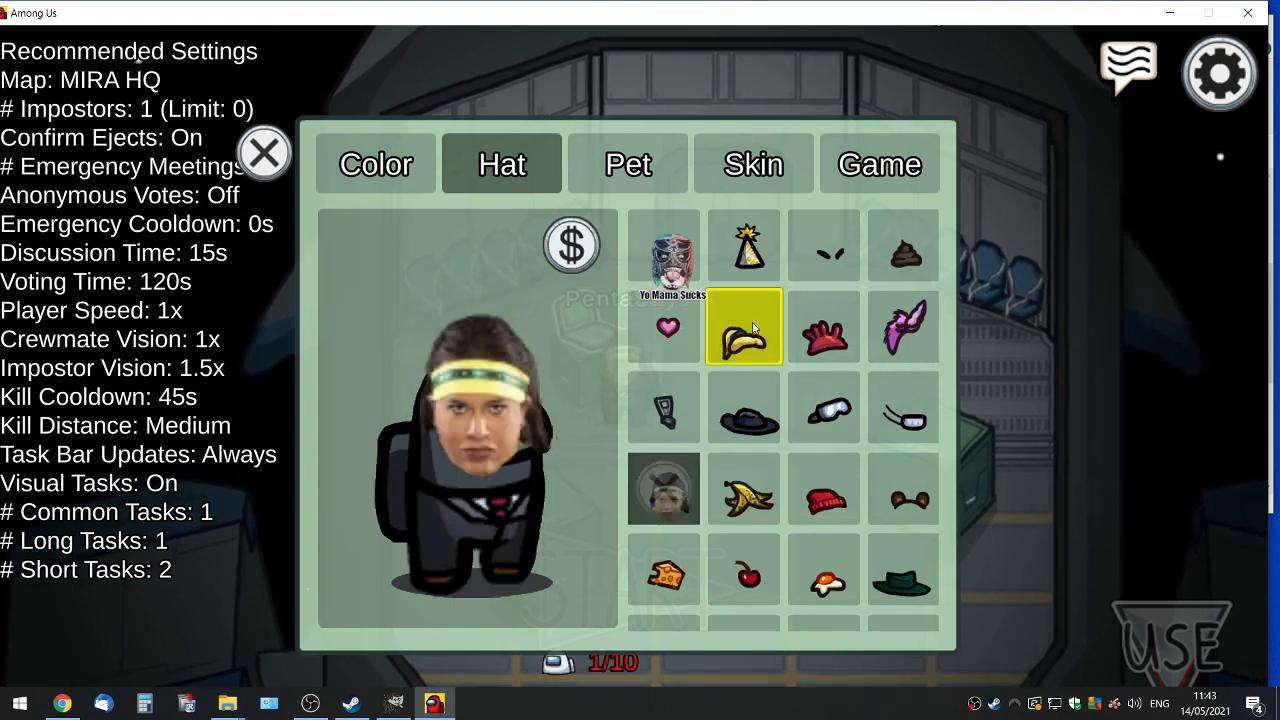
{"action": "scroll", "coordinate": [762, 333], "scroll_direction": "down", "scroll_amount": 3}
{"action": "left_click", "coordinate": [834, 410]}
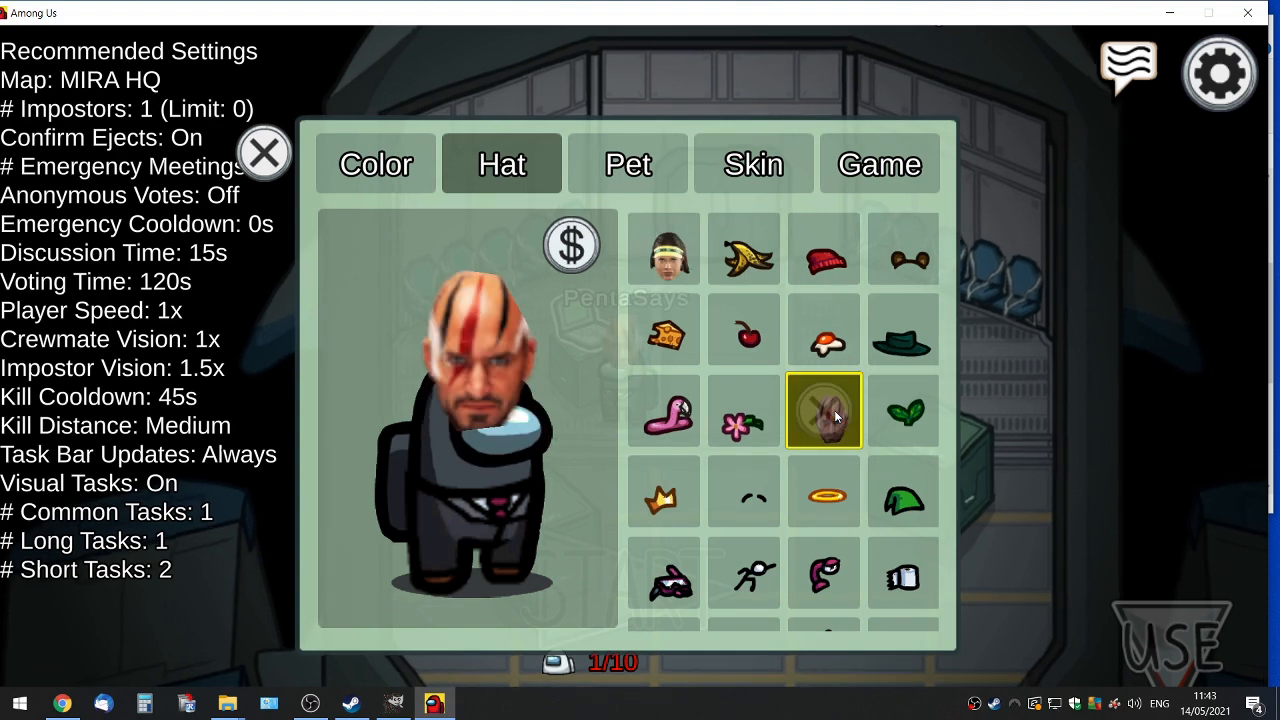
- Try on the black wrestling mask hat and the bearded head with the flat cap further down the hat list
{"action": "scroll", "coordinate": [834, 411], "scroll_direction": "down", "scroll_amount": 3}
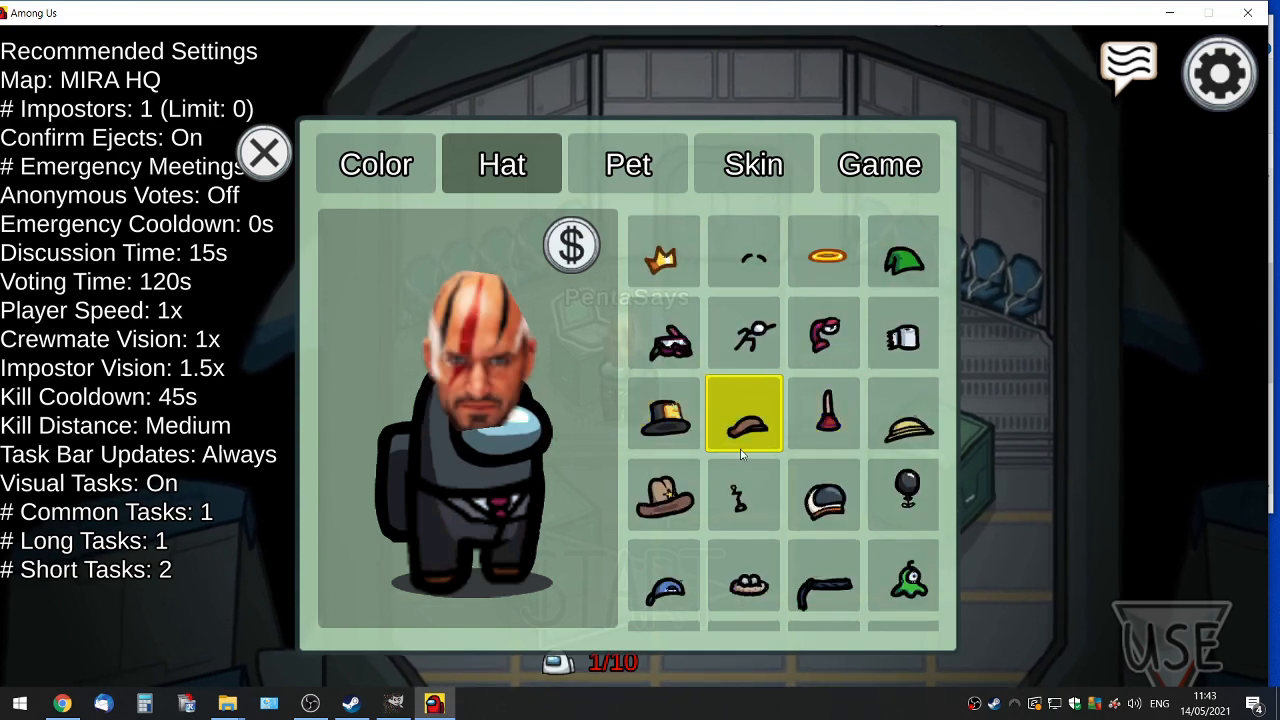
{"action": "scroll", "coordinate": [781, 458], "scroll_direction": "down", "scroll_amount": 3}
{"action": "left_click", "coordinate": [825, 500]}
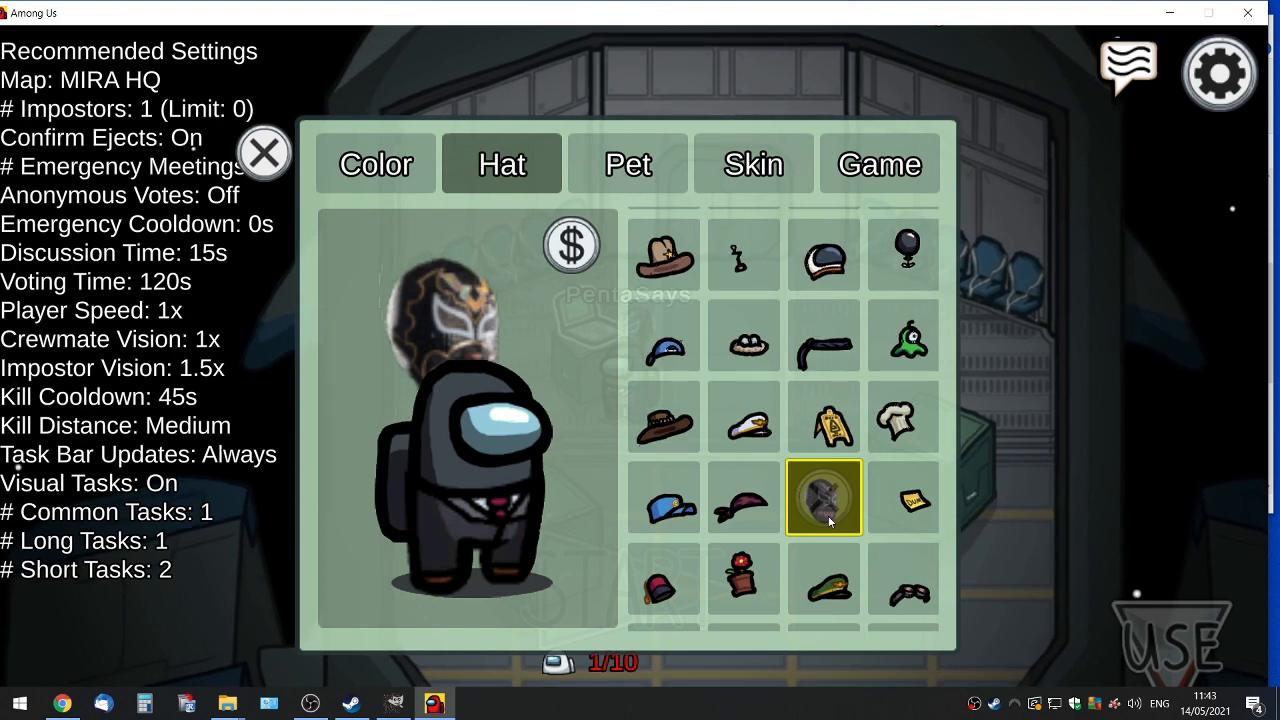
{"action": "scroll", "coordinate": [825, 515], "scroll_direction": "down", "scroll_amount": 2}
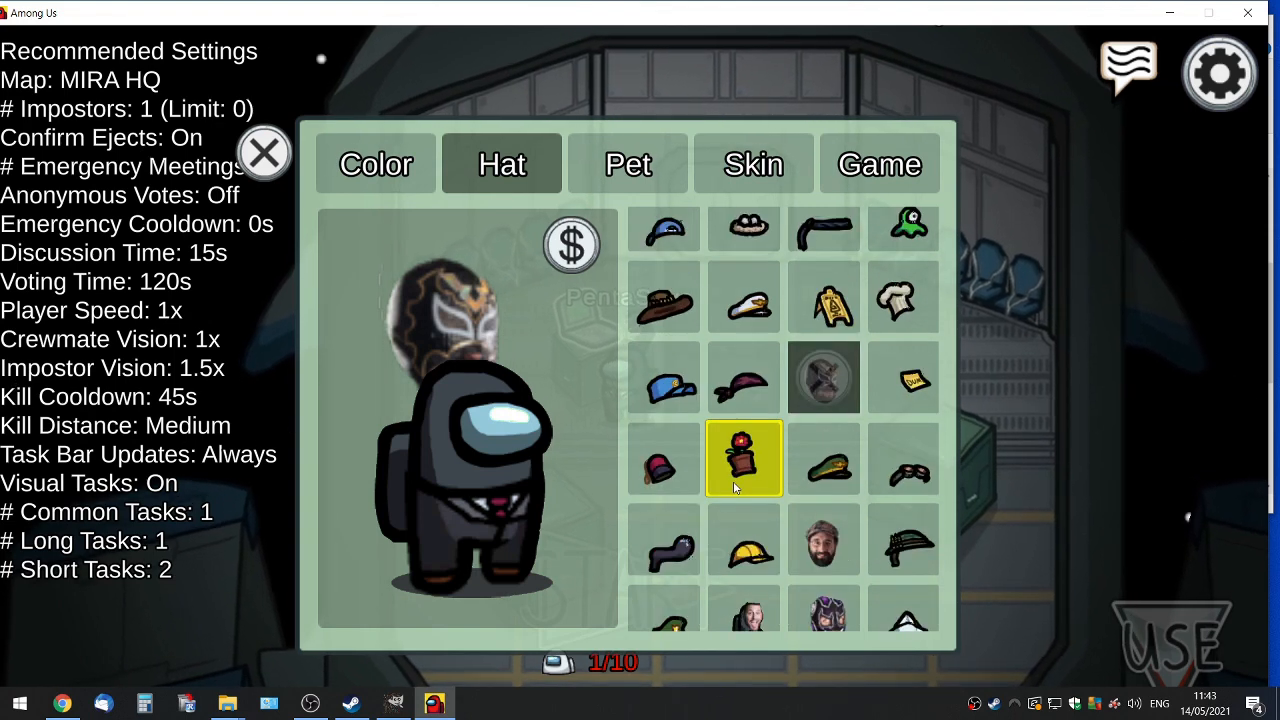
{"action": "left_click", "coordinate": [812, 538]}
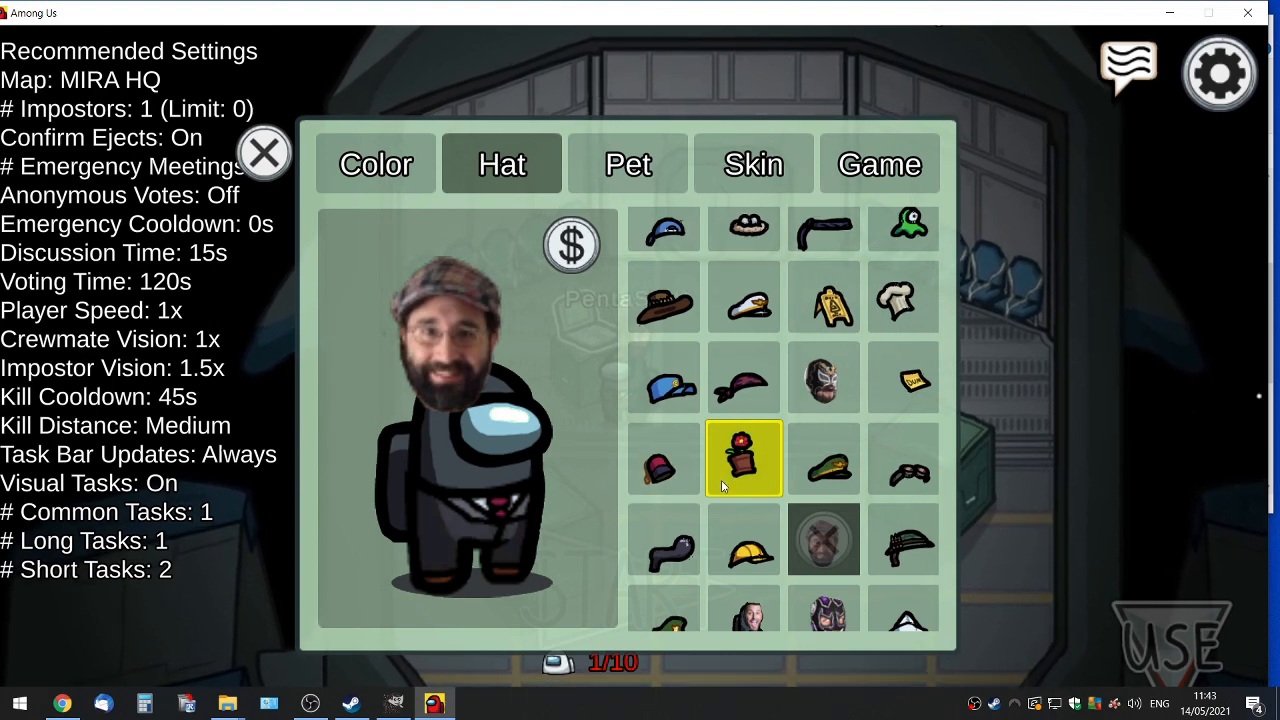
- Look through the remaining hats and try on the dark-hooded head and the purple-and-black toothed mask
{"action": "scroll", "coordinate": [735, 495], "scroll_direction": "down", "scroll_amount": 2}
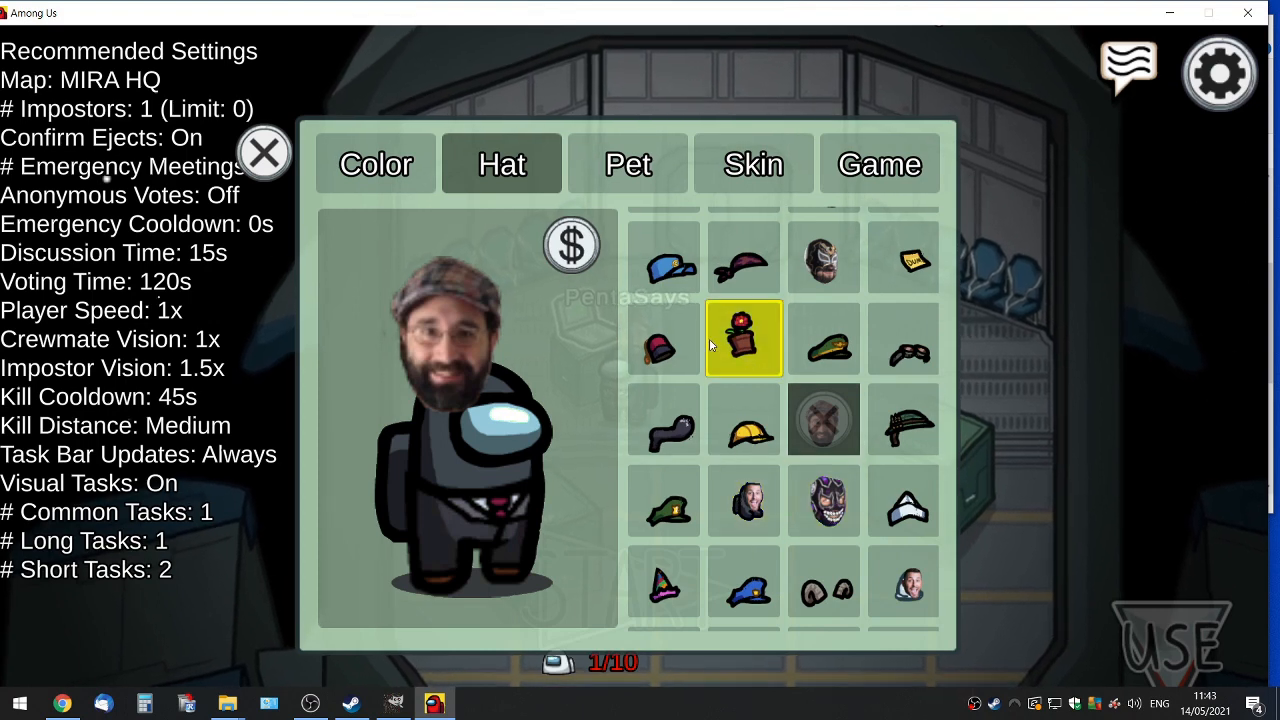
{"action": "scroll", "coordinate": [712, 340], "scroll_direction": "down", "scroll_amount": 10}
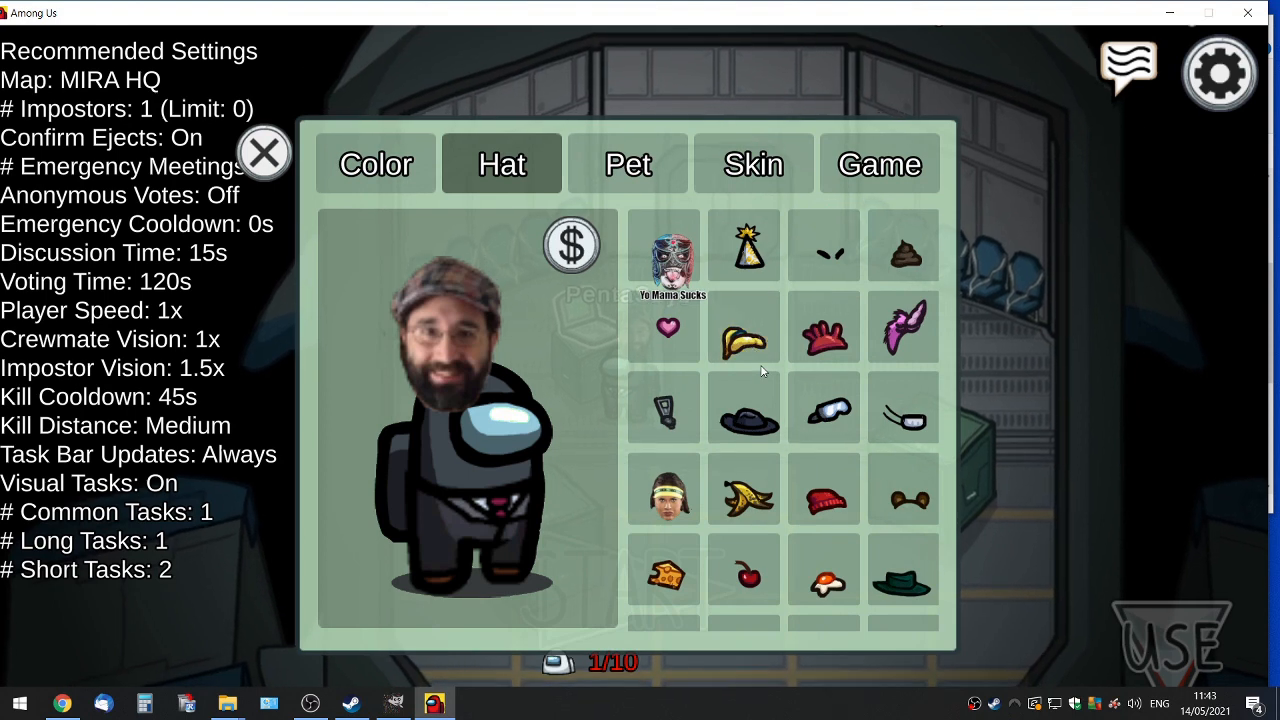
{"action": "scroll", "coordinate": [765, 390], "scroll_direction": "down", "scroll_amount": 6}
{"action": "scroll", "coordinate": [795, 420], "scroll_direction": "down", "scroll_amount": 8}
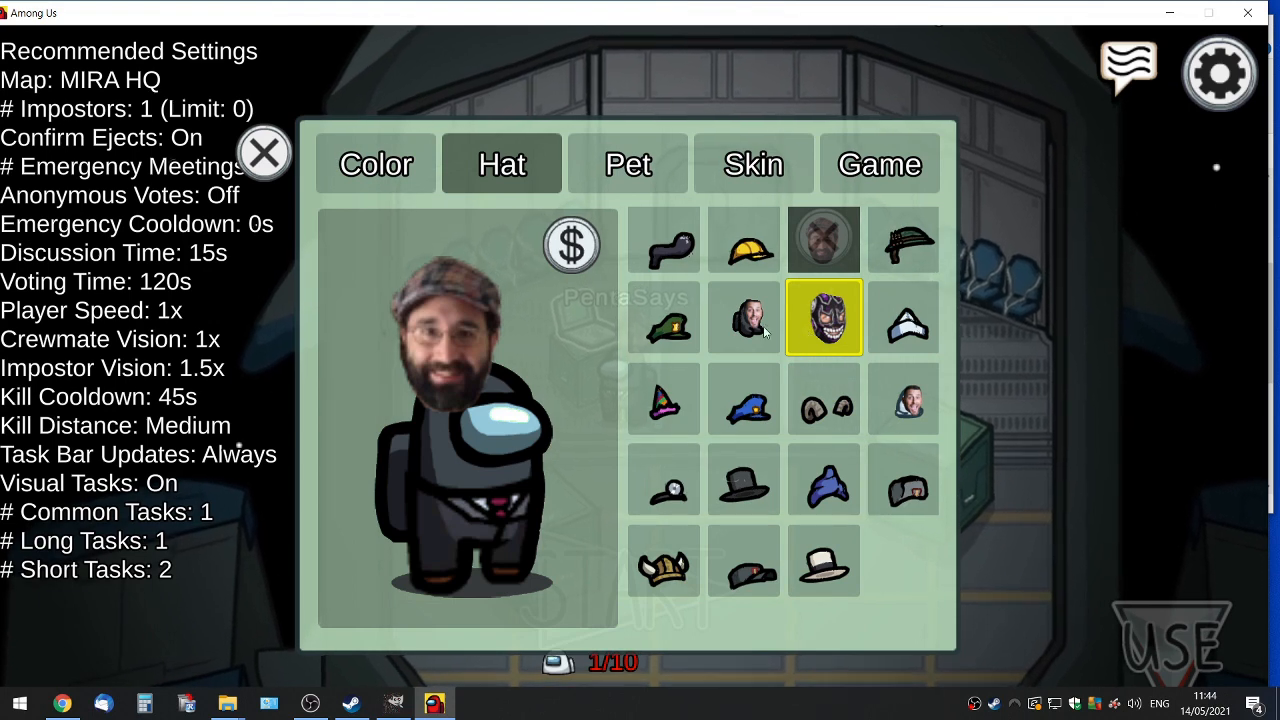
{"action": "left_click", "coordinate": [722, 310]}
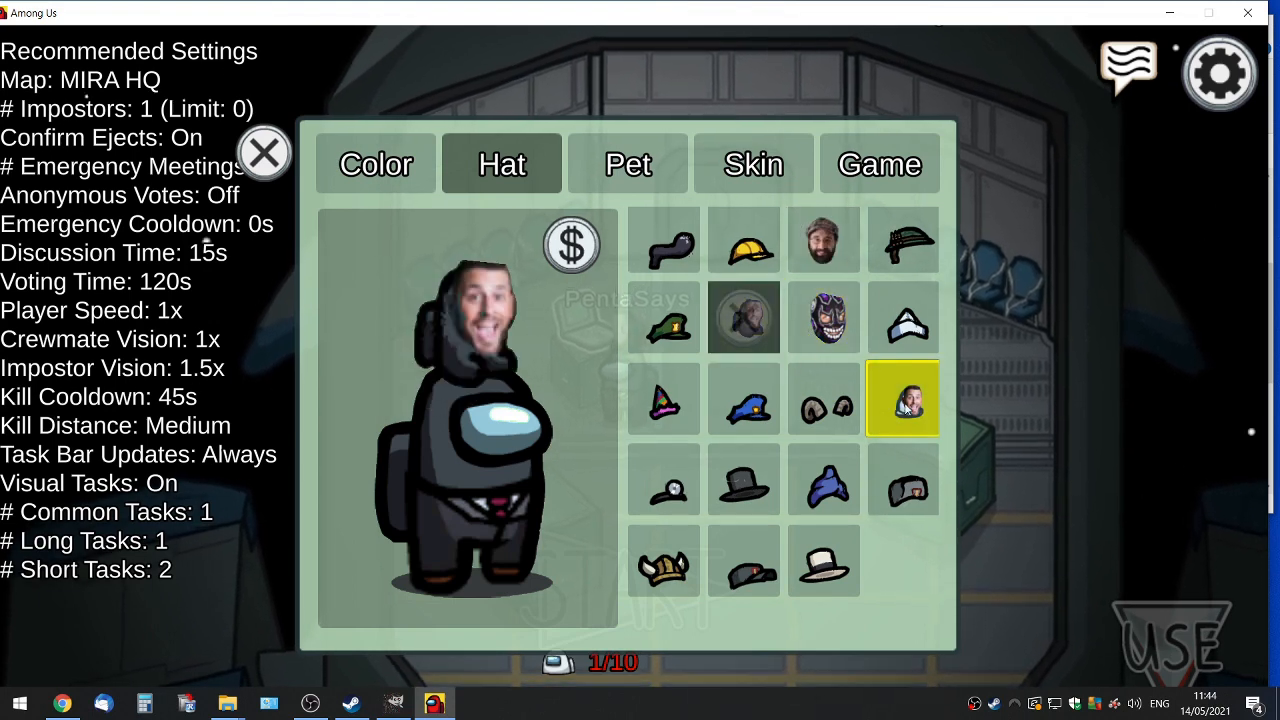
{"action": "left_click", "coordinate": [823, 318]}
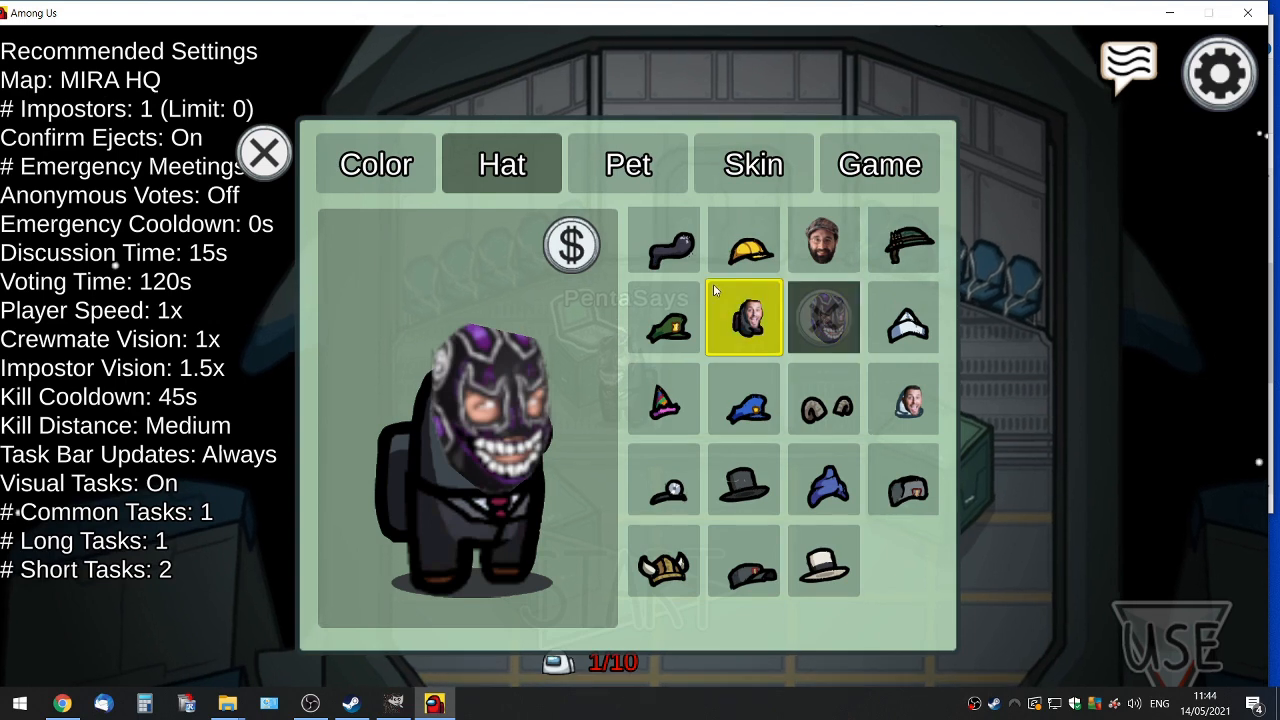
- Put on the "Yo Mama Sucks" mask hat again and switch to the Hats texture in GIMP
{"action": "scroll", "coordinate": [790, 343], "scroll_direction": "down", "scroll_amount": 15}
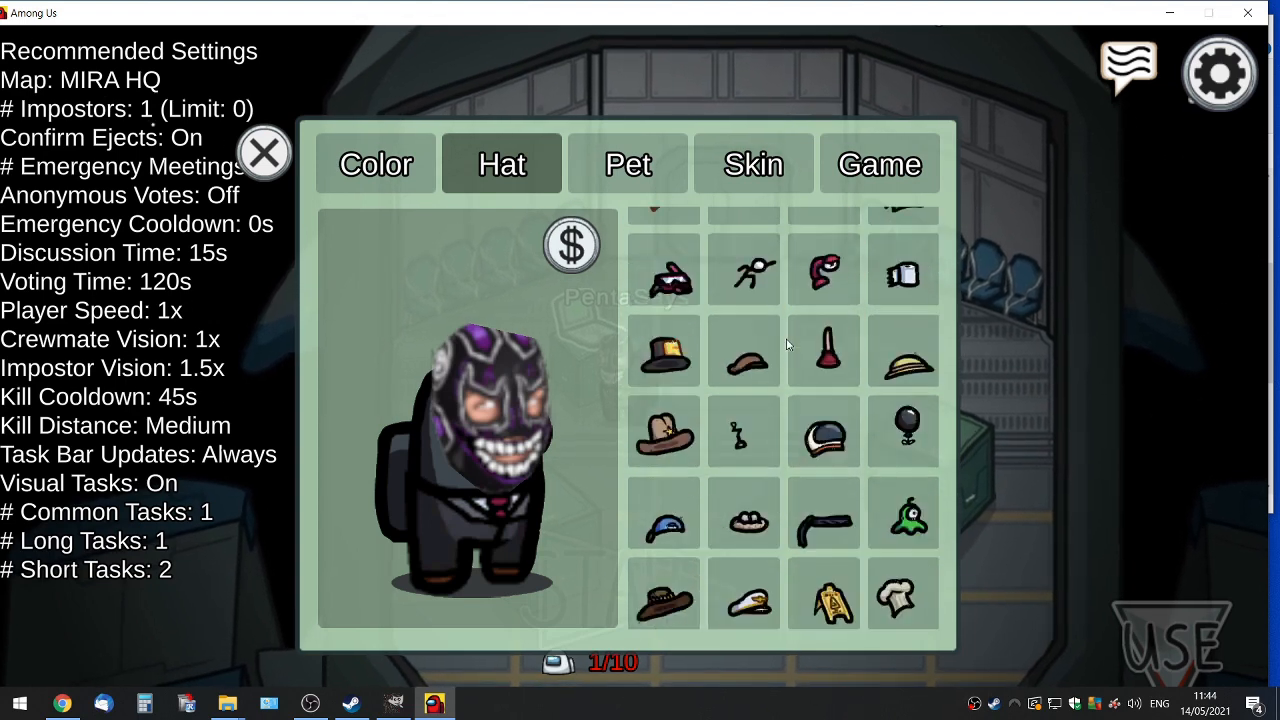
{"action": "left_click", "coordinate": [688, 265]}
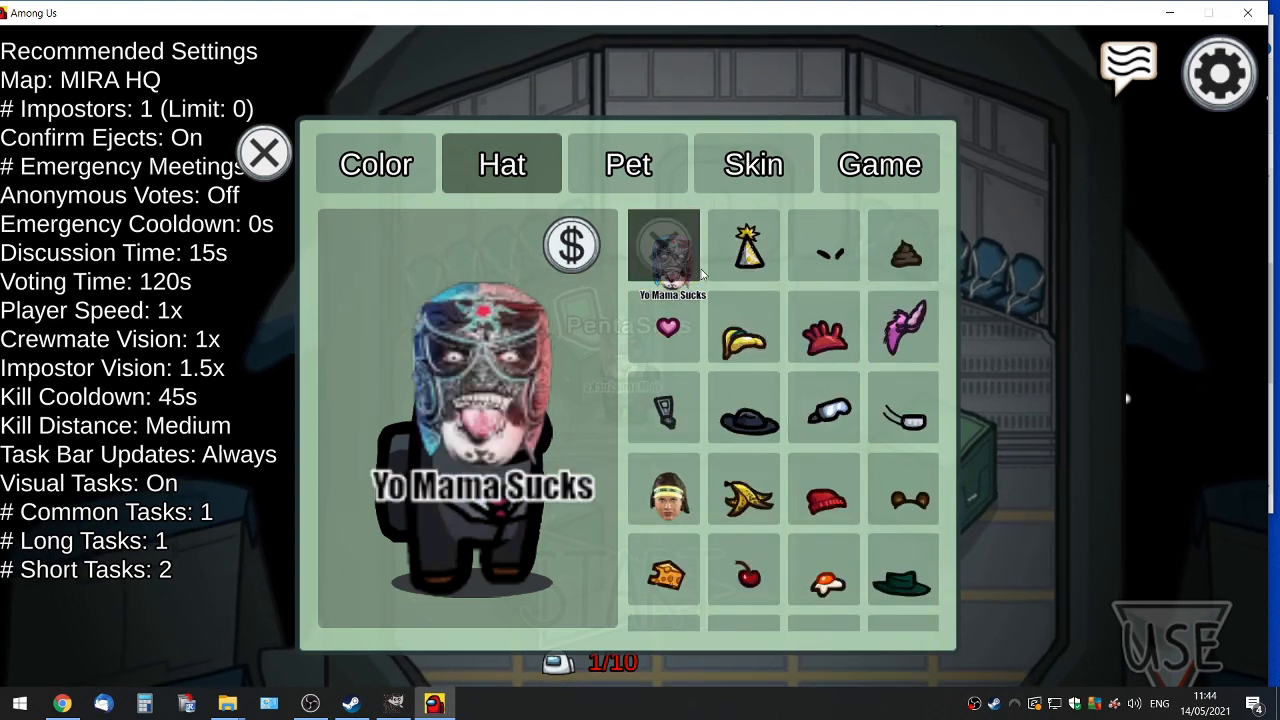
{"action": "left_click", "coordinate": [667, 283]}
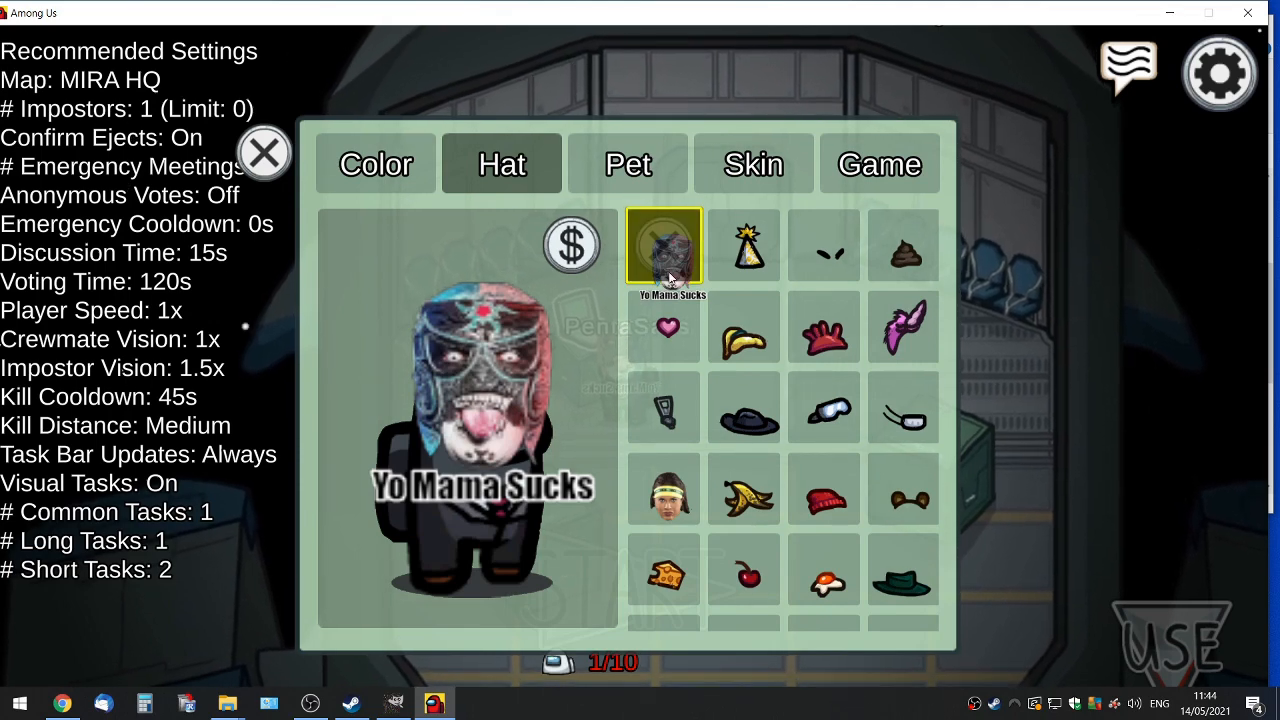
{"action": "left_click", "coordinate": [395, 703]}
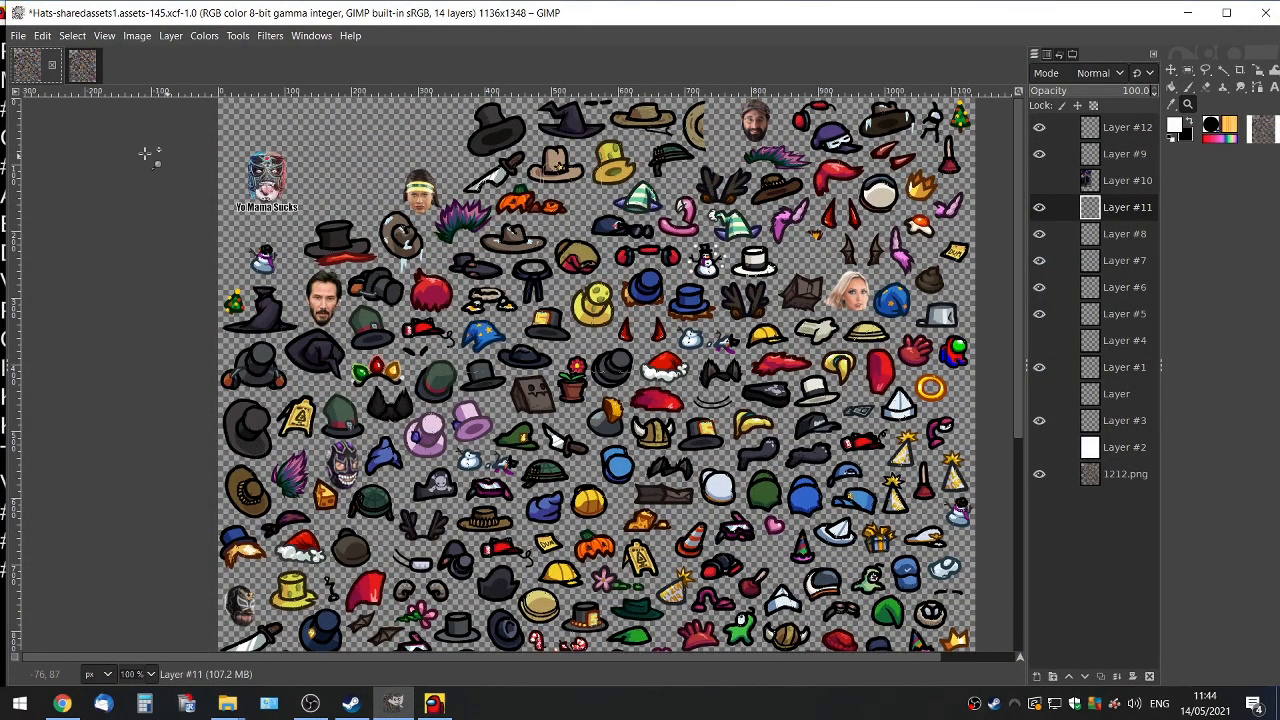
- Return to Among Us, close the hat selection and walk the character around the lobby in both directions to check the "Yo Mama Sucks" mask hat
{"action": "left_click", "coordinate": [433, 704]}
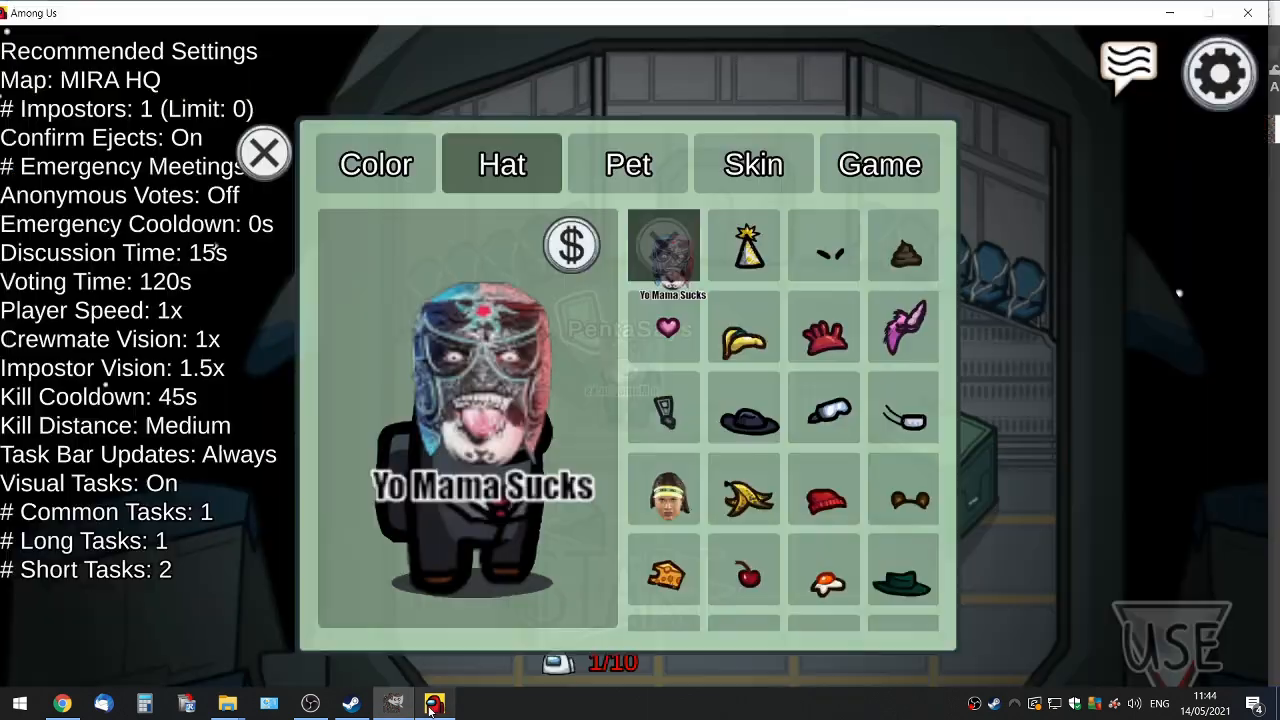
{"action": "left_click", "coordinate": [269, 160]}
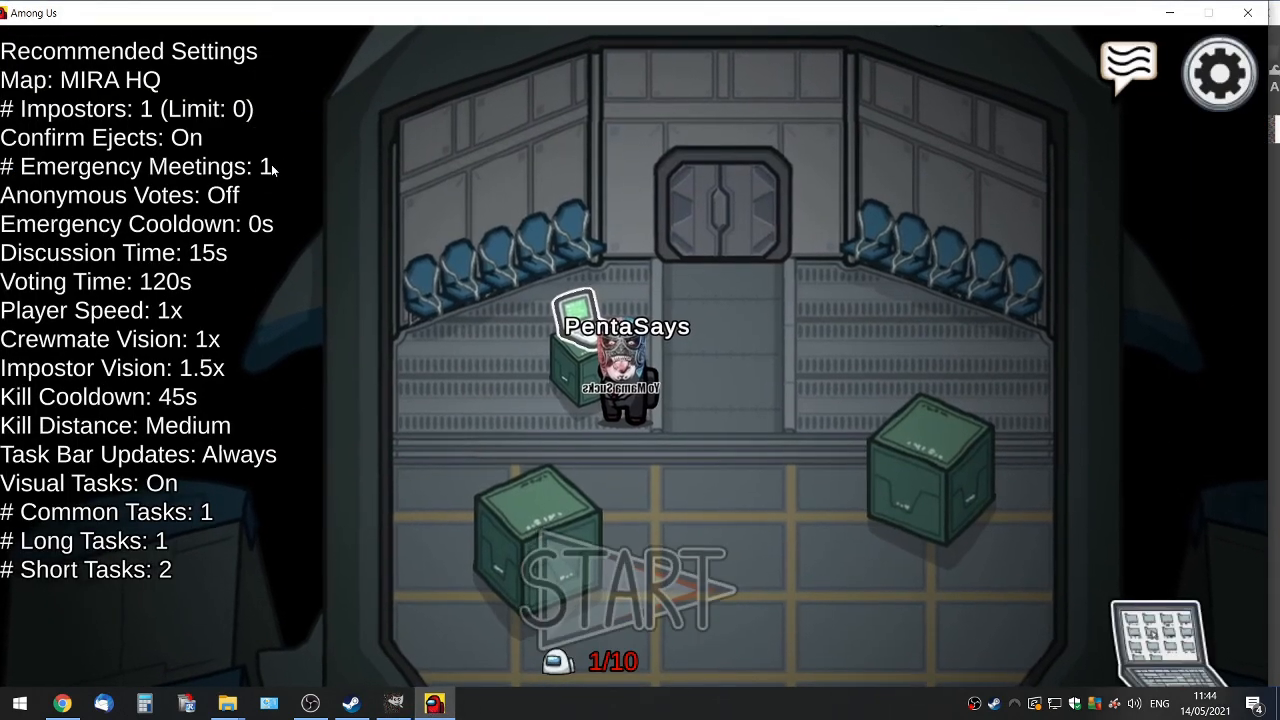
{"action": "key", "text": "d"}
{"action": "key", "text": "s"}
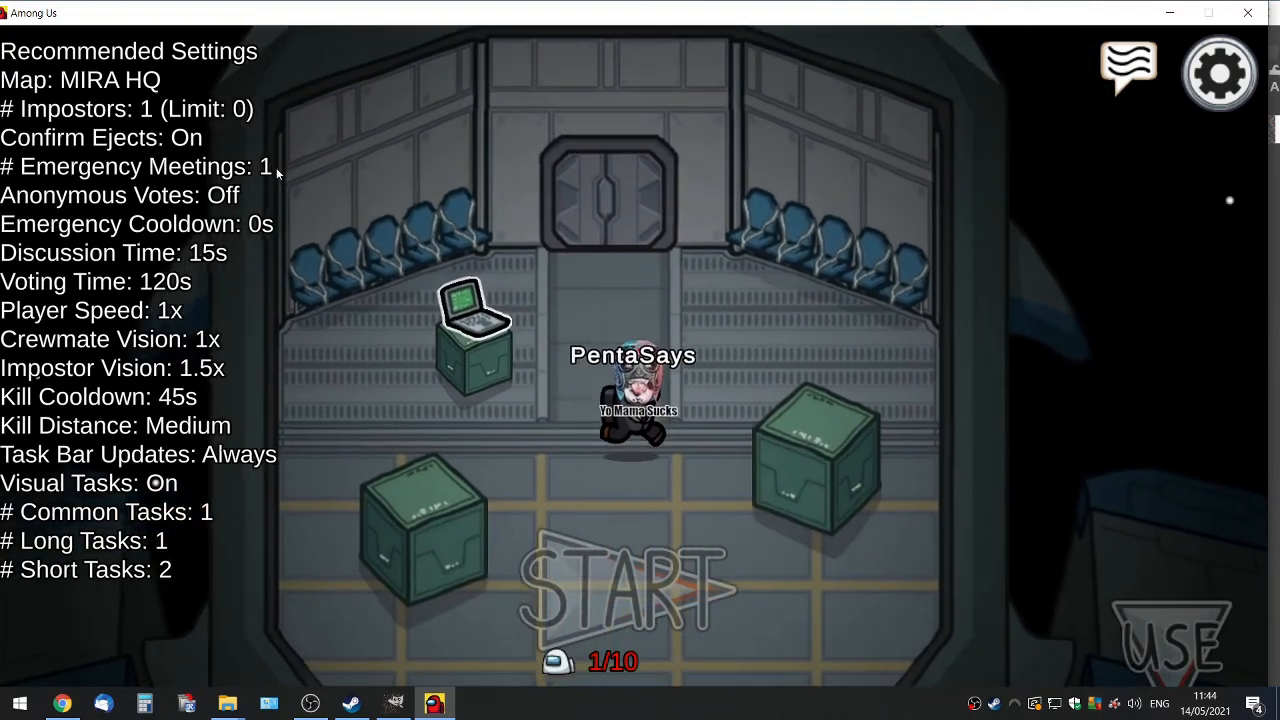
{"action": "key", "text": "a"}
{"action": "key", "text": "d"}
{"action": "key", "text": "s"}
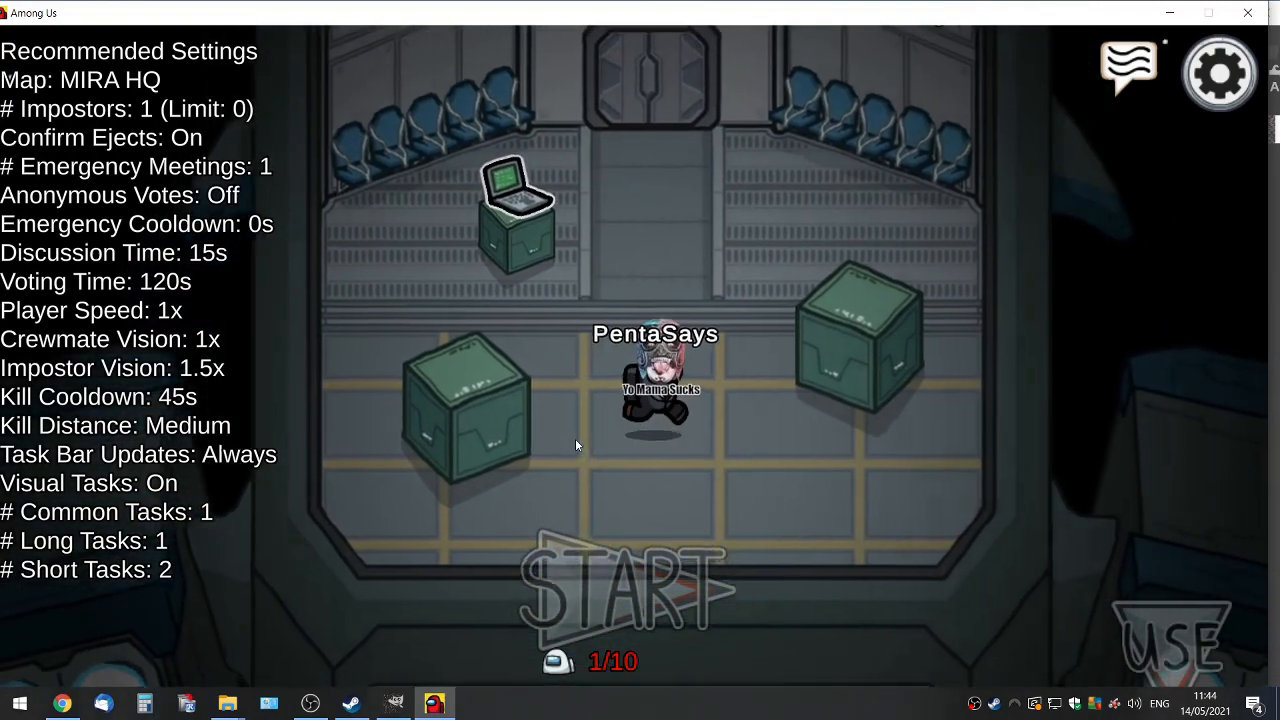
{"action": "key", "text": "d"}
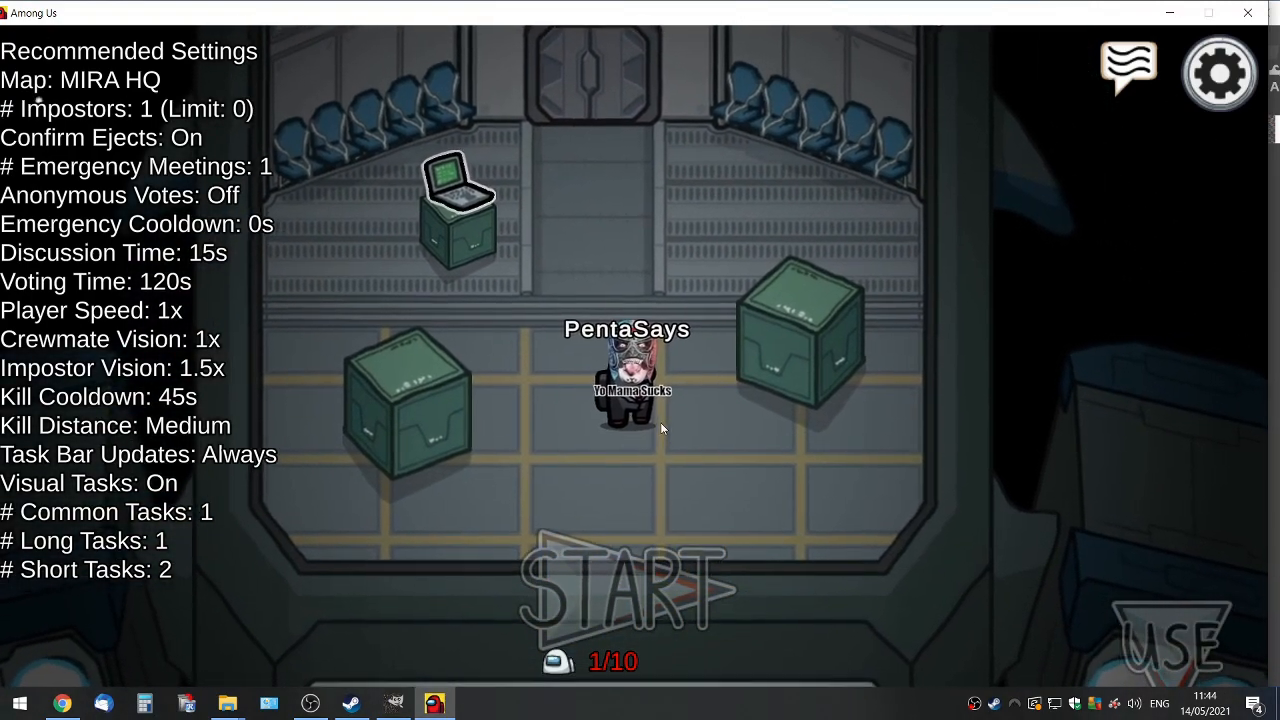
{"action": "key", "text": "a"}
{"action": "key", "text": "d"}
{"action": "key", "text": "a"}
{"action": "key", "text": "s"}
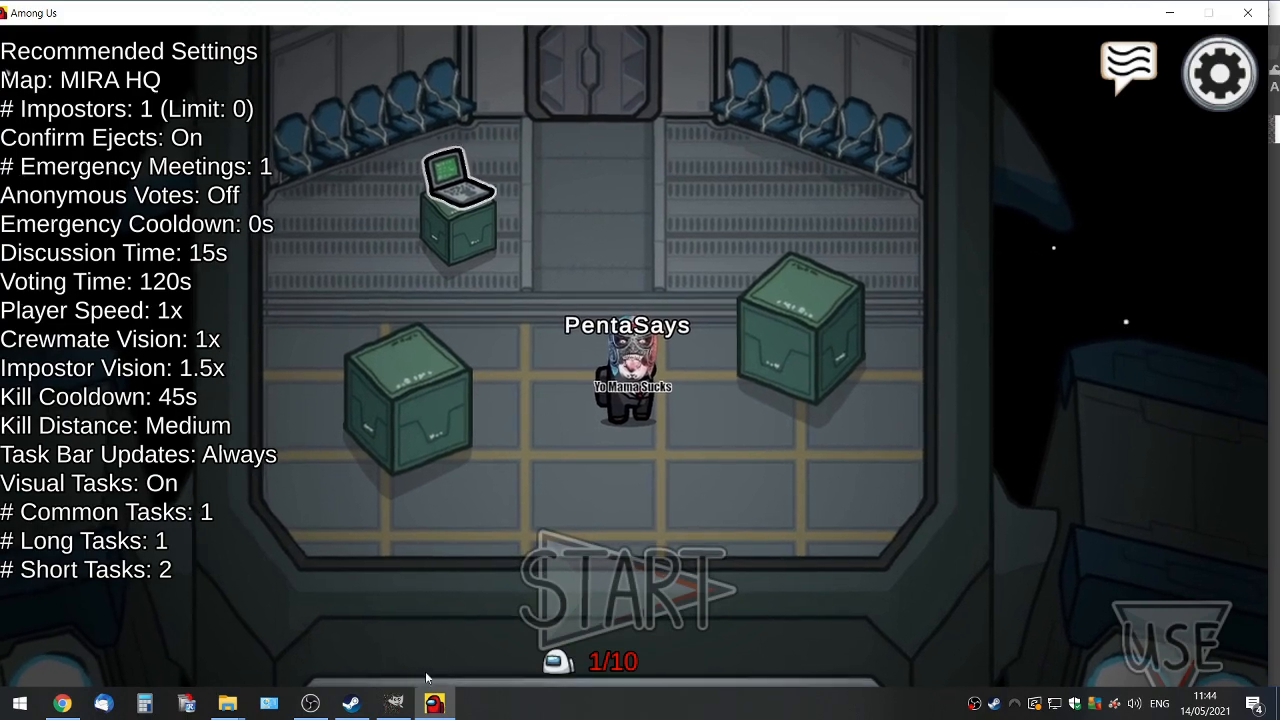
{"action": "key", "text": "w"}
{"action": "key", "text": "a"}
{"action": "key", "text": "w"}
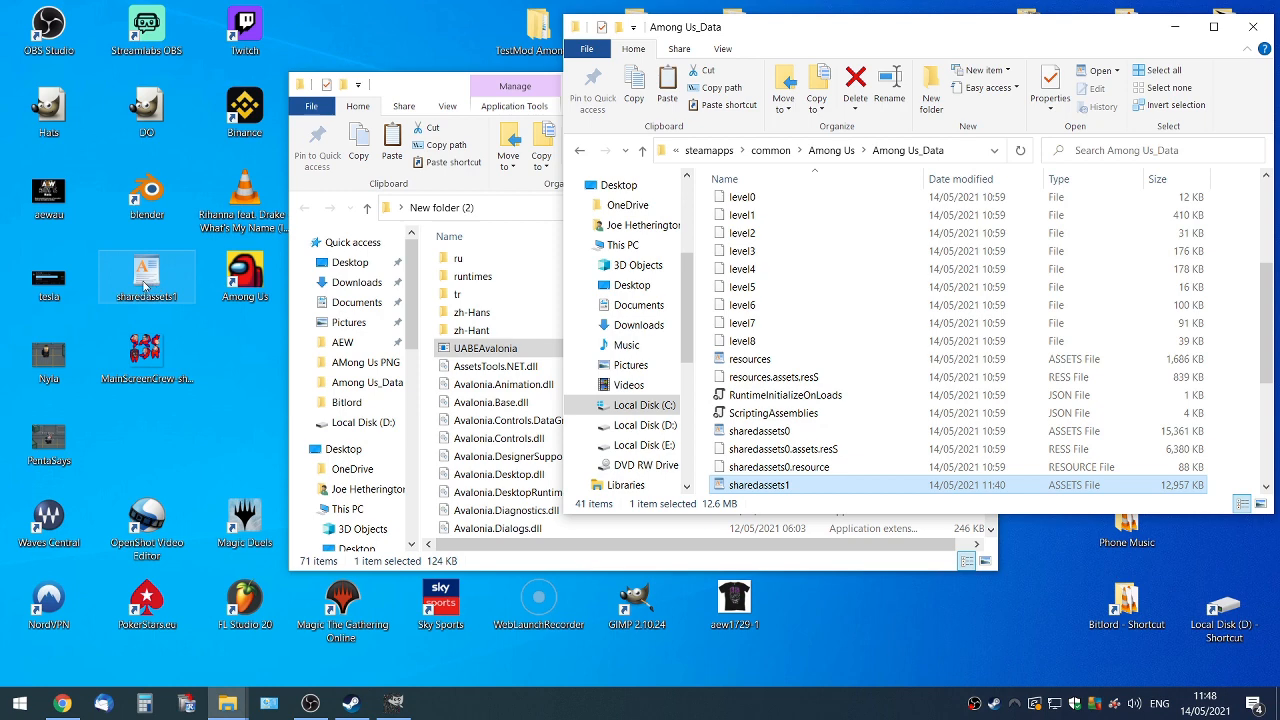
- Select the modded sharedassets1 file on the desktop
{"action": "left_click", "coordinate": [145, 285]}
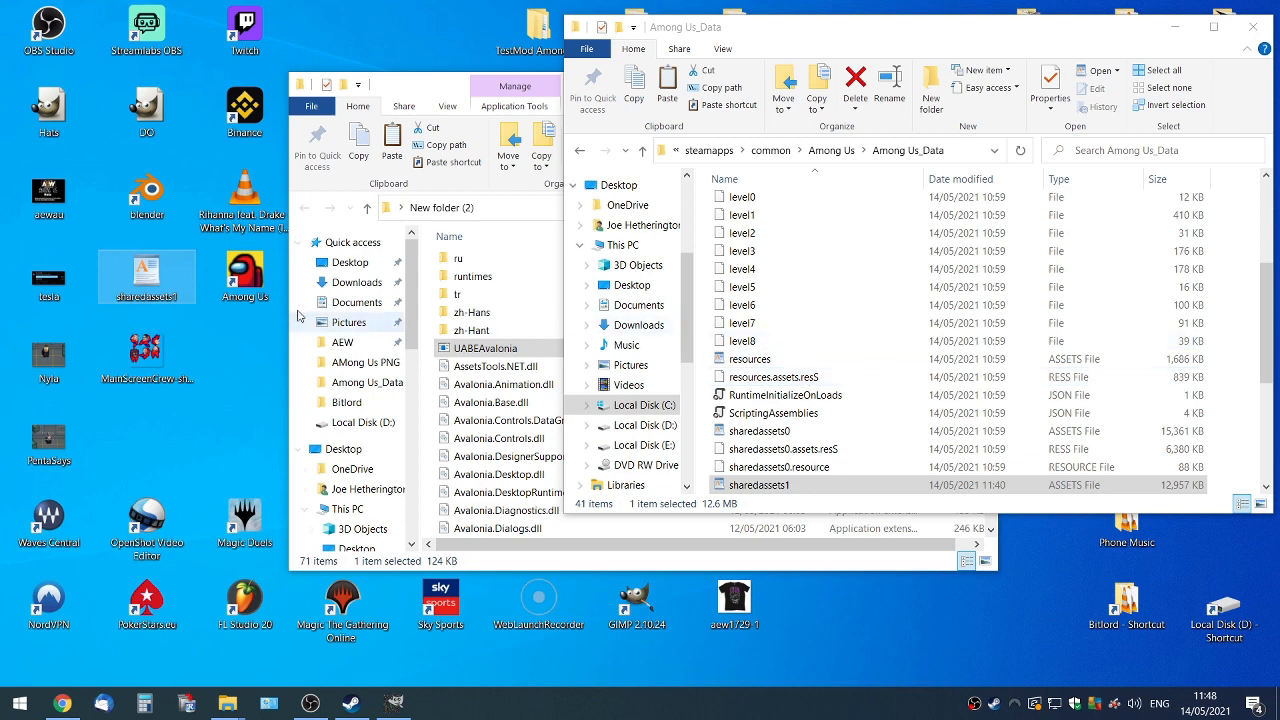
{"action": "left_click", "coordinate": [178, 291]}
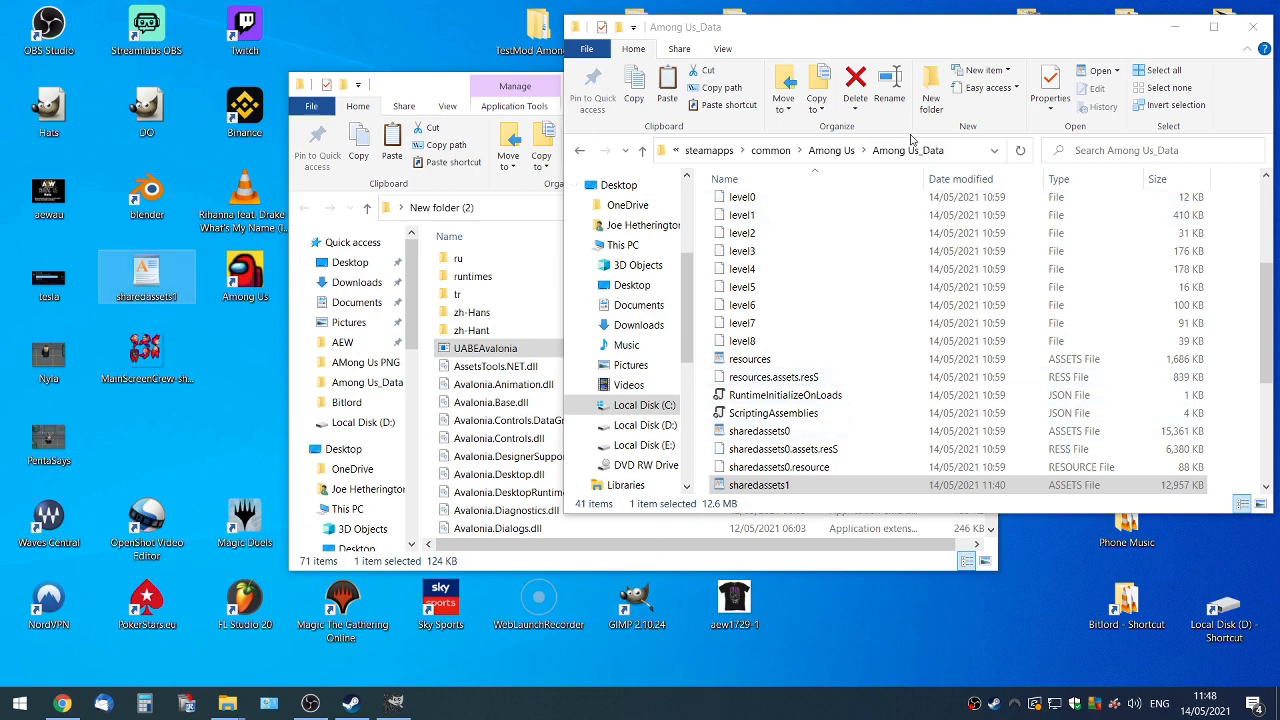